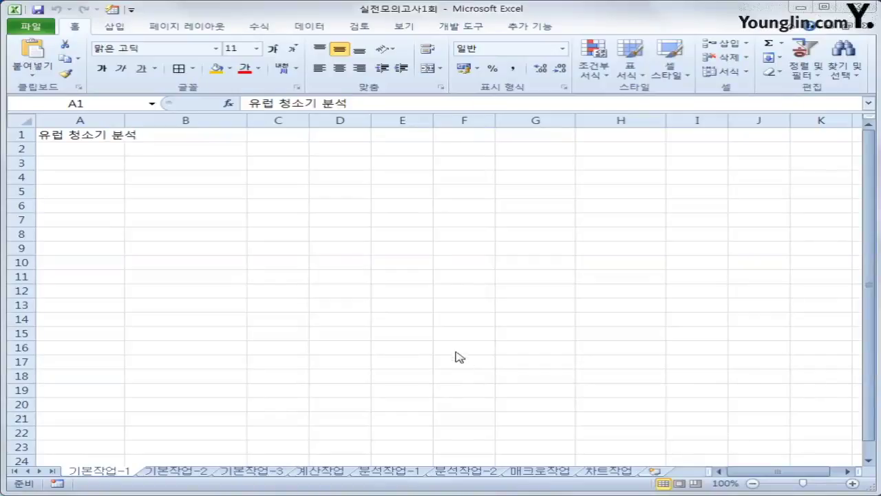
# - On the 기본작업-2 sheet, merge and center the title across A1:G1
pyautogui.click(167, 474)
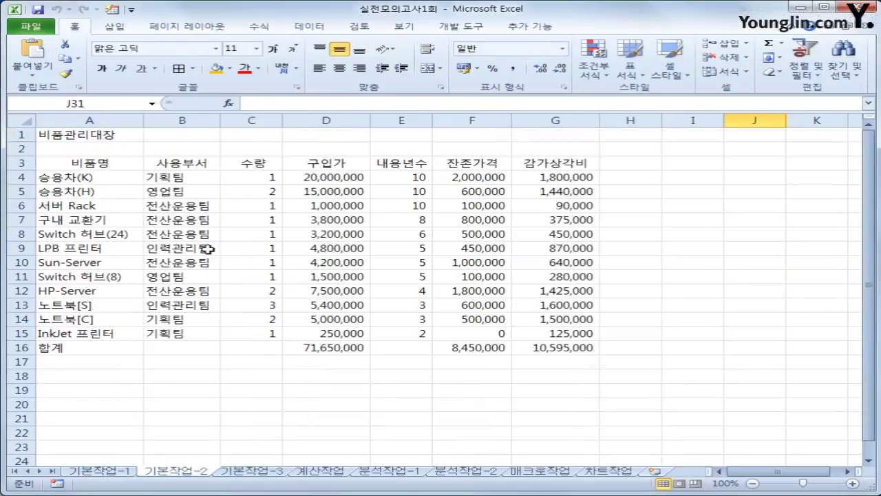
pyautogui.moveTo(110, 136); pyautogui.dragTo(527, 139)
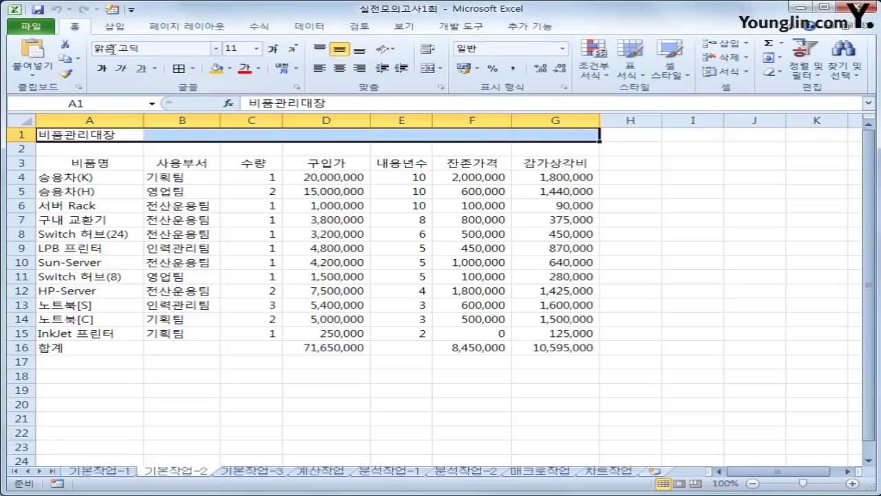
pyautogui.click(431, 71)
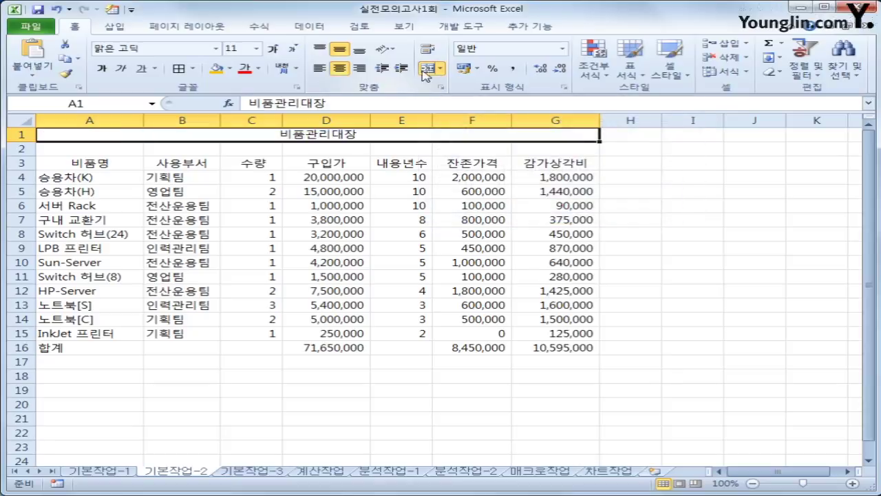
# - Format the merged title in row 1 as 굴림체, size 16, bold and underlined
pyautogui.click(216, 52)
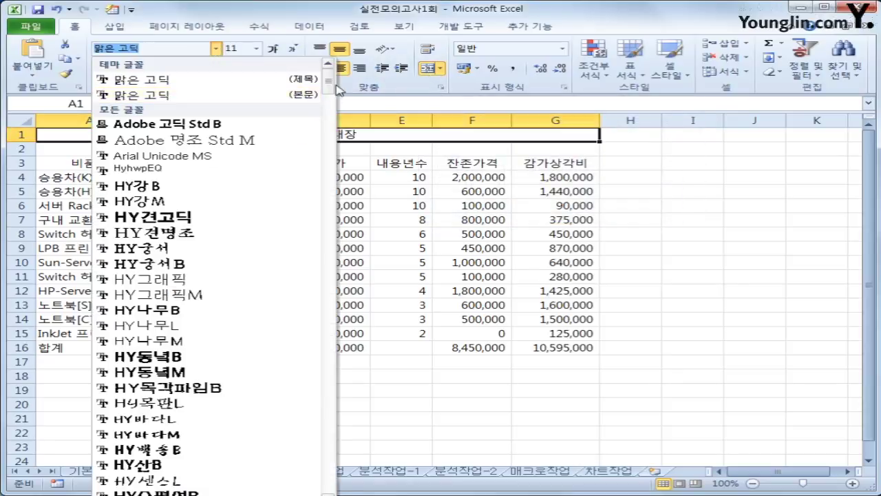
pyautogui.scroll(-7, 330, 111)
pyautogui.scroll(-1, 331, 110)
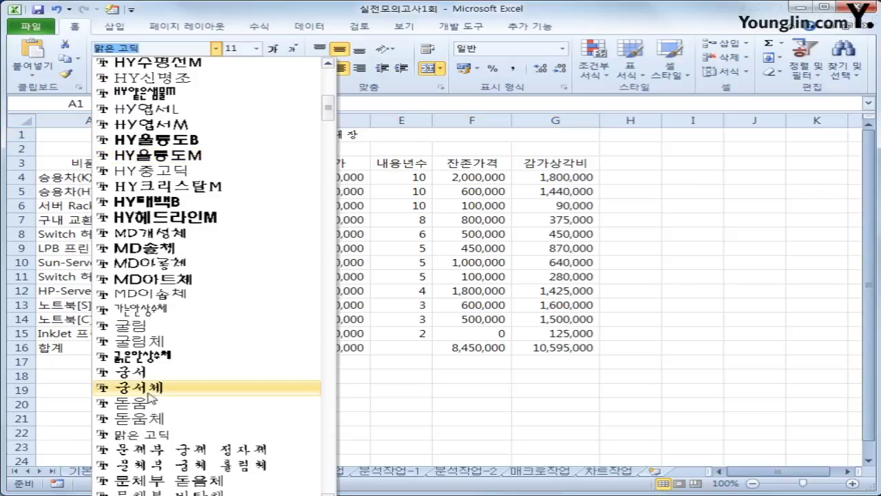
pyautogui.click(141, 339)
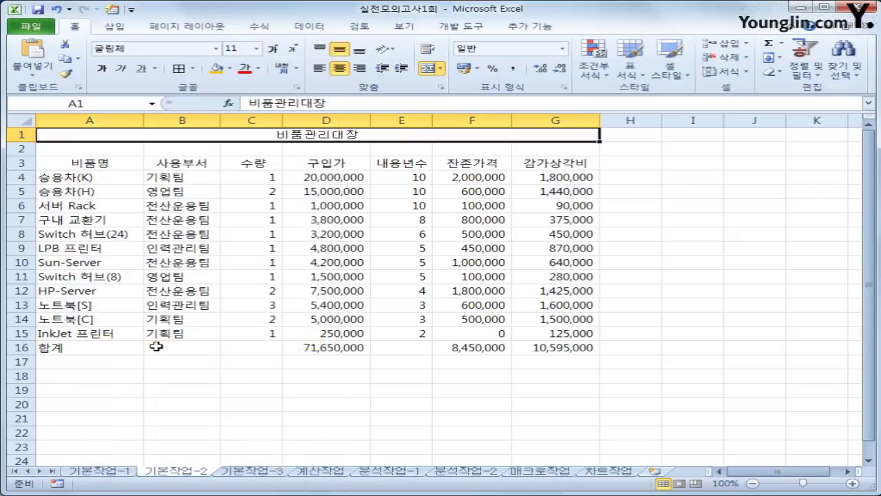
pyautogui.click(256, 48)
pyautogui.click(228, 153)
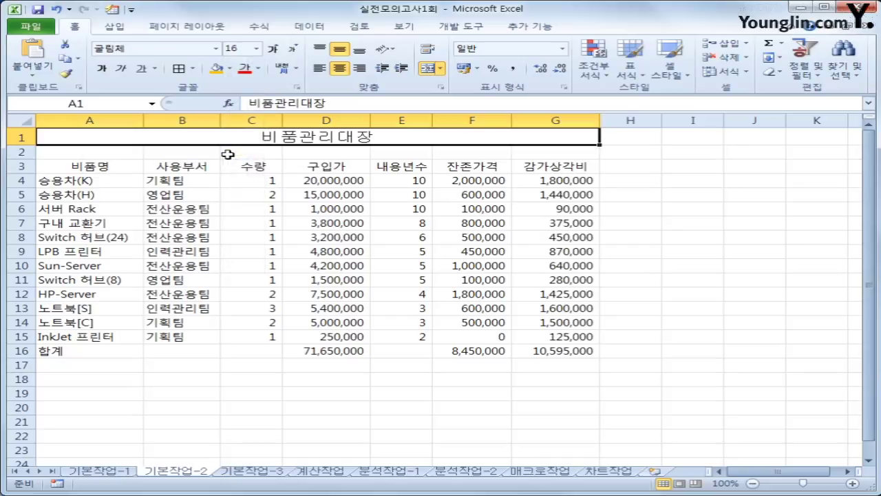
pyautogui.click(102, 69)
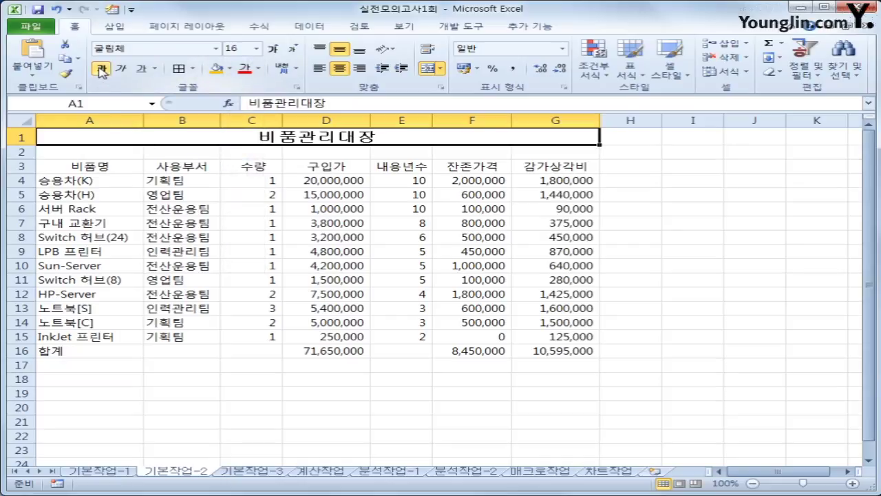
pyautogui.click(142, 70)
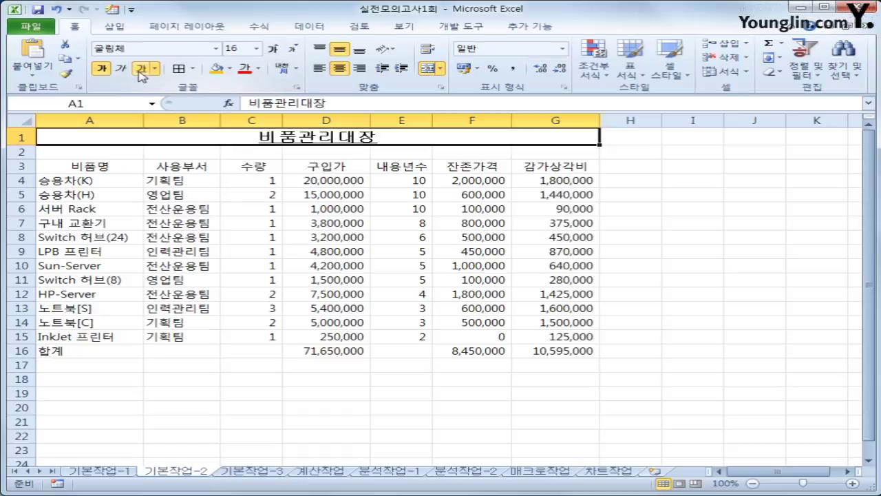
# - Apply all borders to A3:G16 and add both diagonal borders to the empty cells C16 and E16
pyautogui.moveTo(110, 163); pyautogui.dragTo(516, 349)
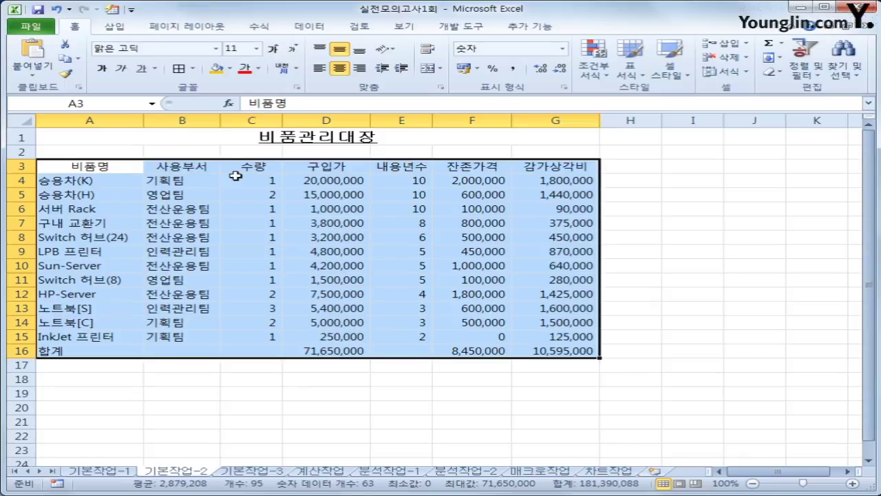
pyautogui.click(178, 69)
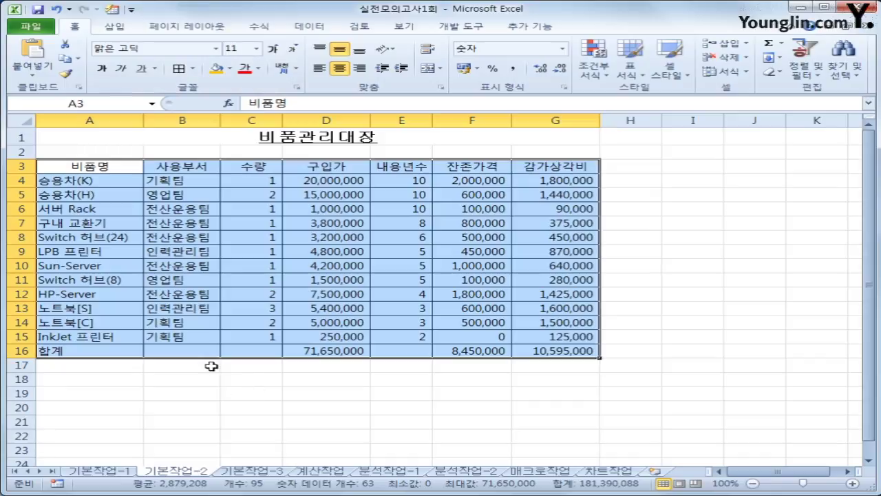
pyautogui.click(268, 352)
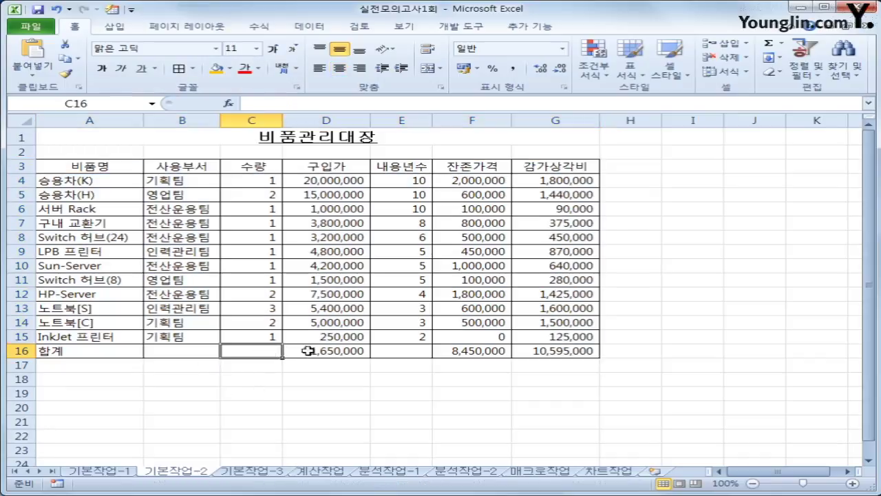
pyautogui.keyDown('ctrl'); pyautogui.click(381, 351); pyautogui.keyUp('ctrl')
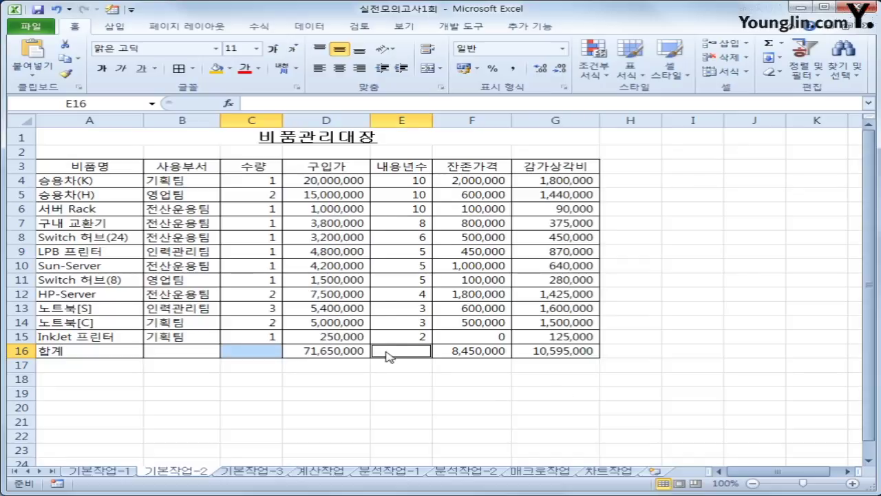
pyautogui.rightClick(384, 353)
pyautogui.click(404, 314)
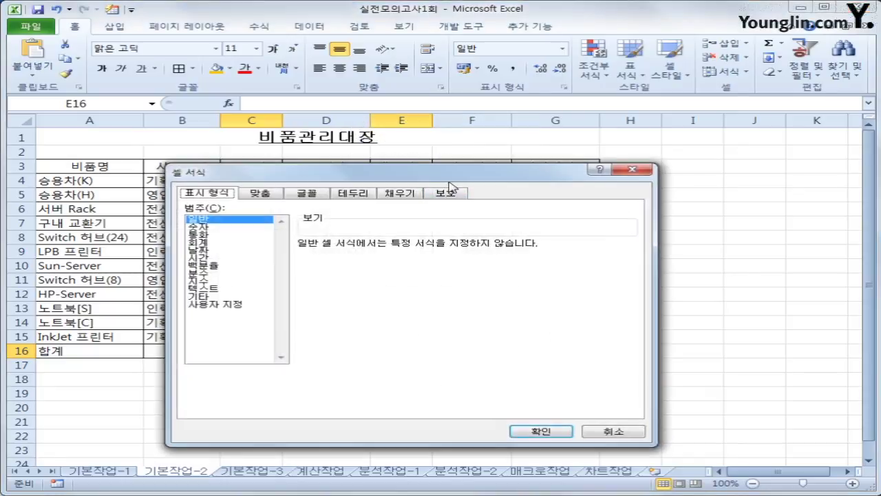
pyautogui.moveTo(569, 116); pyautogui.dragTo(632, 52)
pyautogui.click(554, 73)
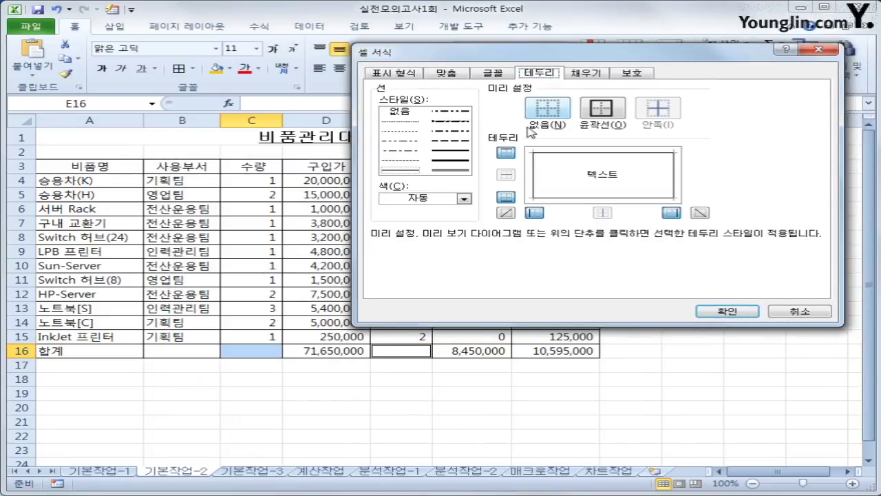
pyautogui.click(508, 213)
pyautogui.click(700, 213)
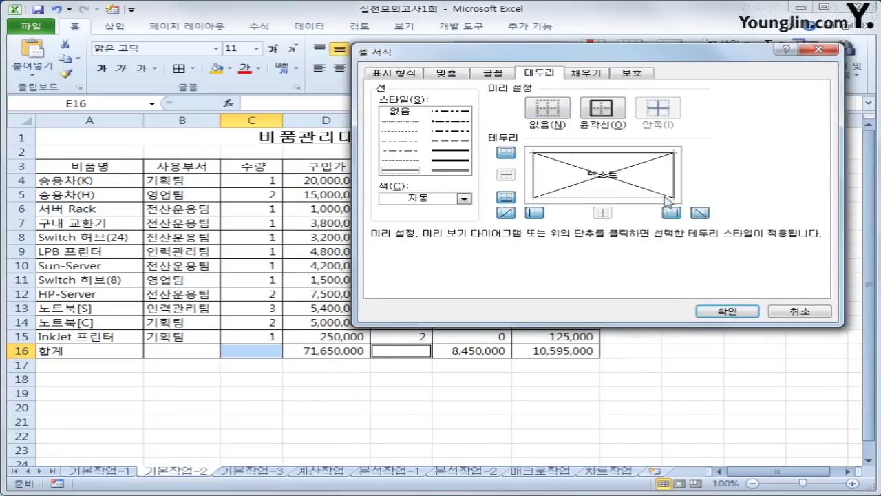
pyautogui.click(718, 314)
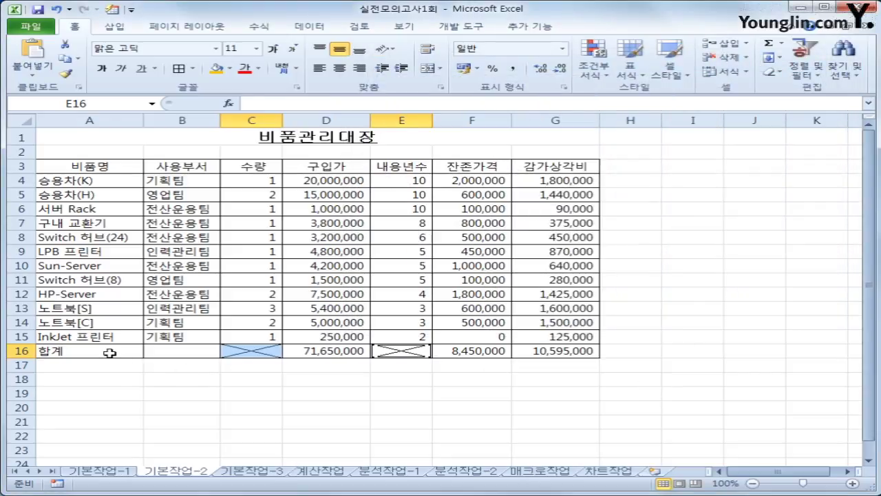
# - Merge and center the 합계 label across A16:B16
pyautogui.moveTo(110, 352); pyautogui.dragTo(157, 351)
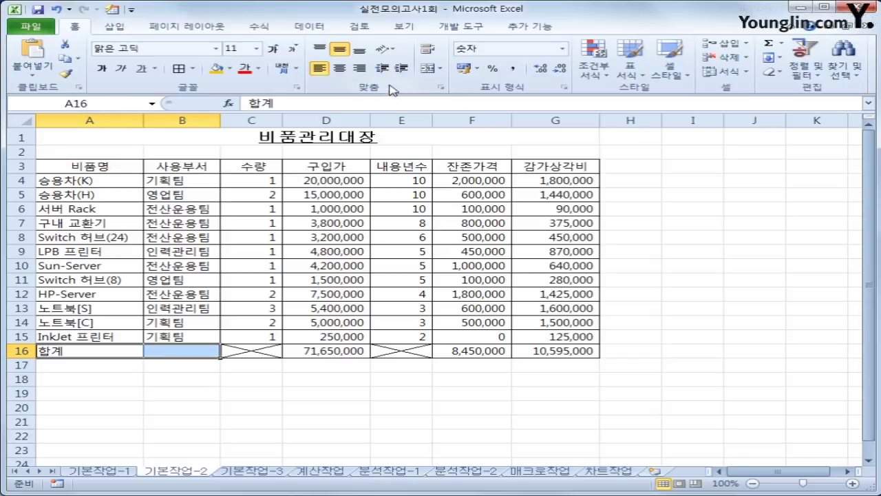
pyautogui.click(426, 69)
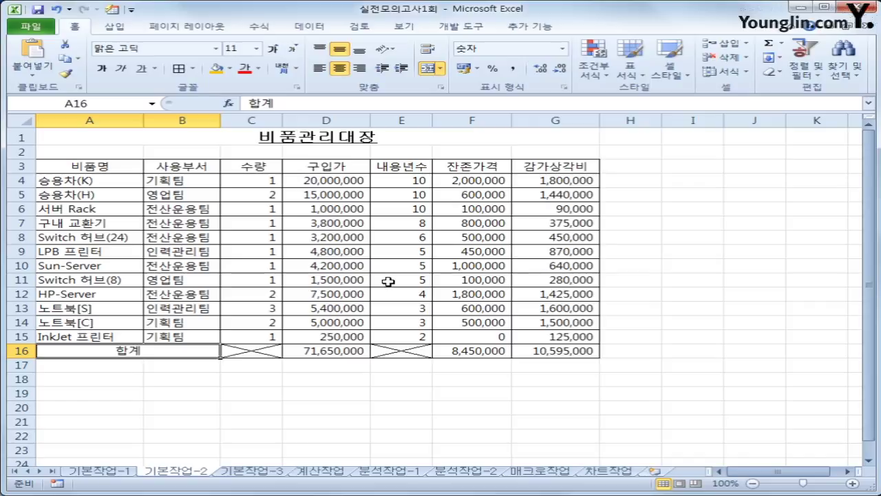
# - Define the name 비품명 for the range A4:A15
pyautogui.moveTo(114, 181); pyautogui.dragTo(104, 336)
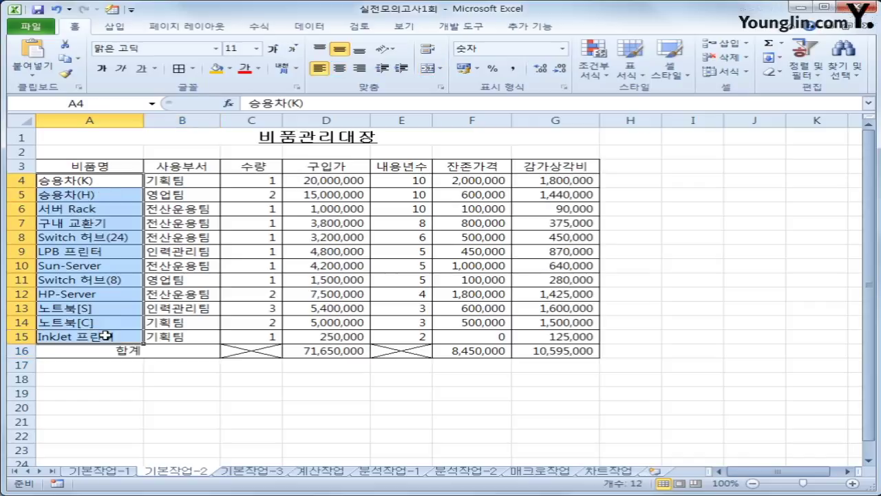
pyautogui.click(114, 108)
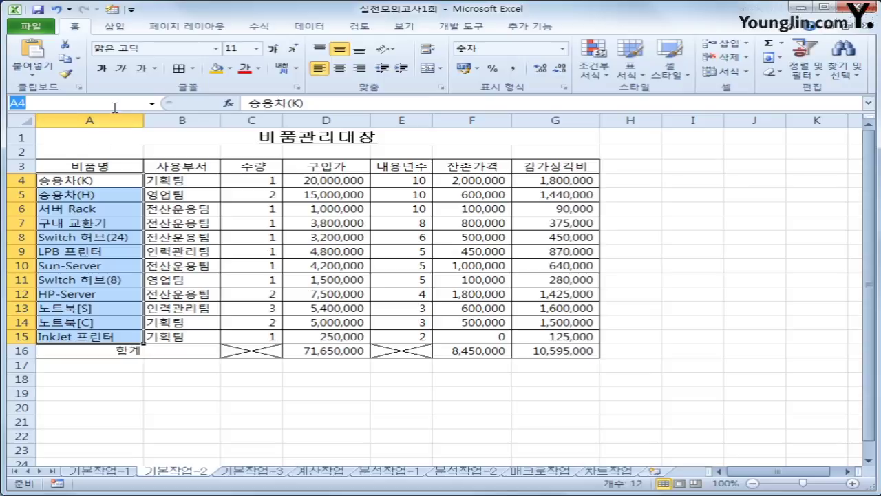
pyautogui.write('비품명')
pyautogui.press('Return')
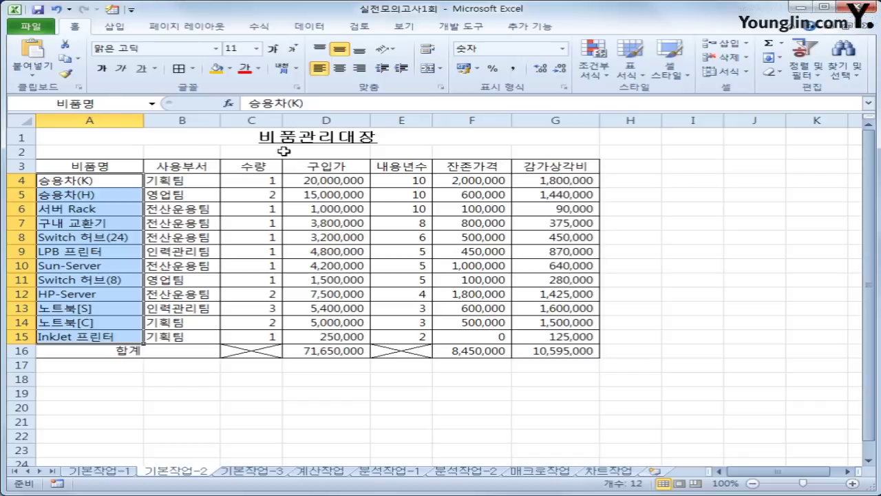
# - Apply the custom number format #년 to the 내용년수 values in E4:E15
pyautogui.moveTo(406, 183); pyautogui.dragTo(393, 333)
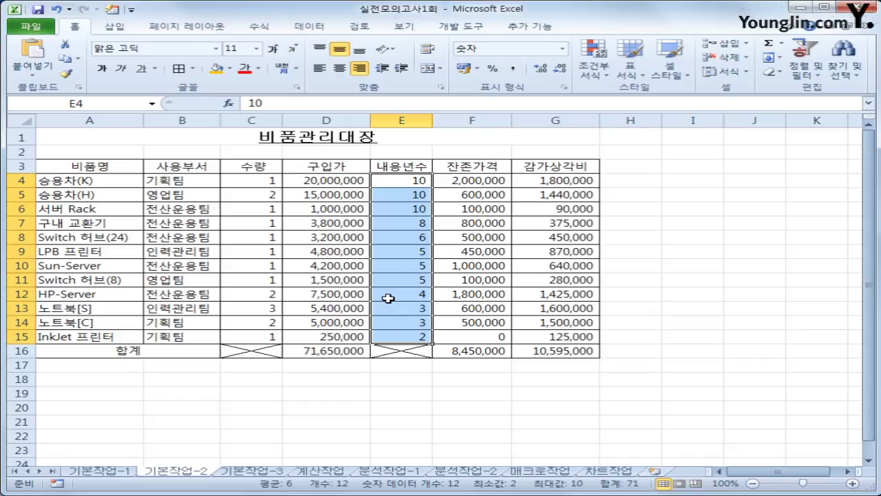
pyautogui.rightClick(396, 269)
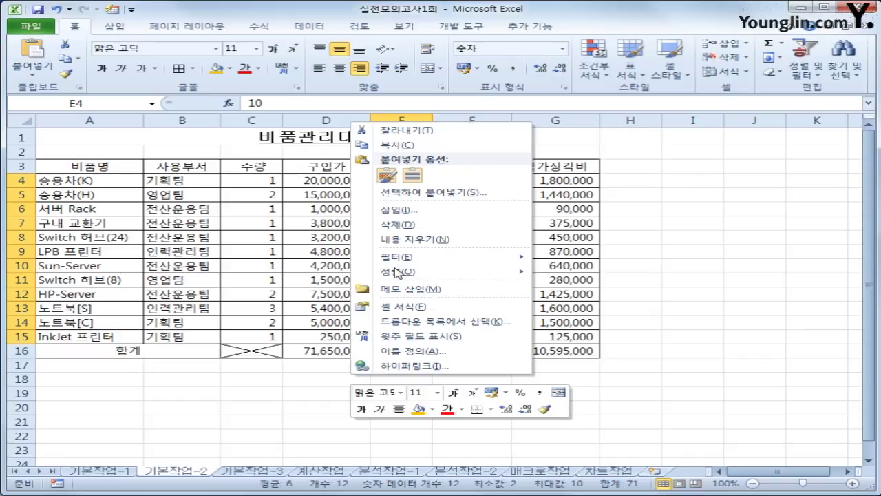
pyautogui.click(438, 313)
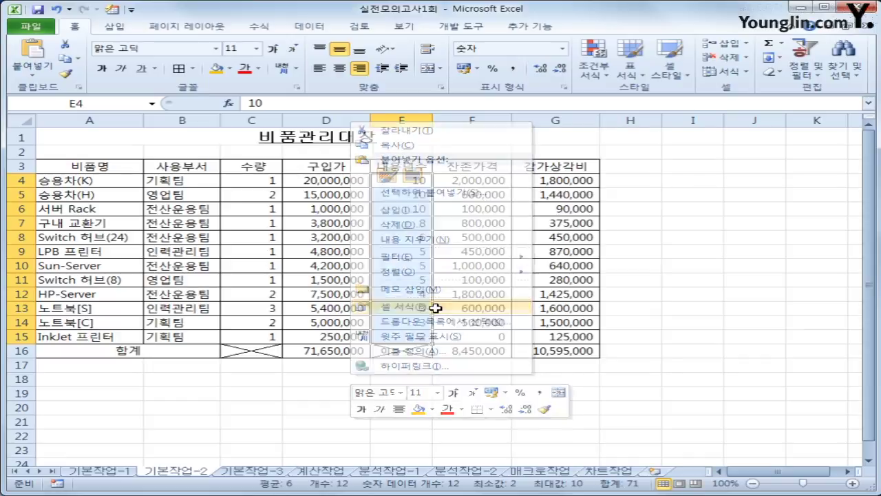
pyautogui.click(236, 190)
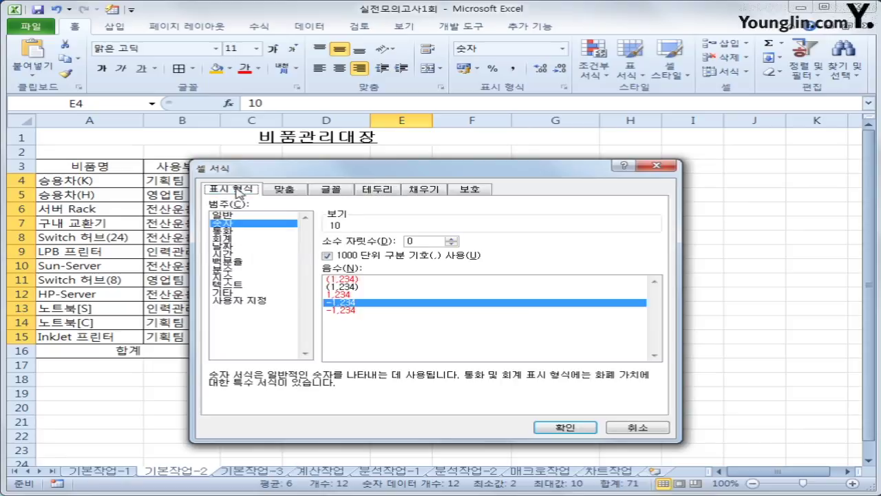
pyautogui.click(256, 301)
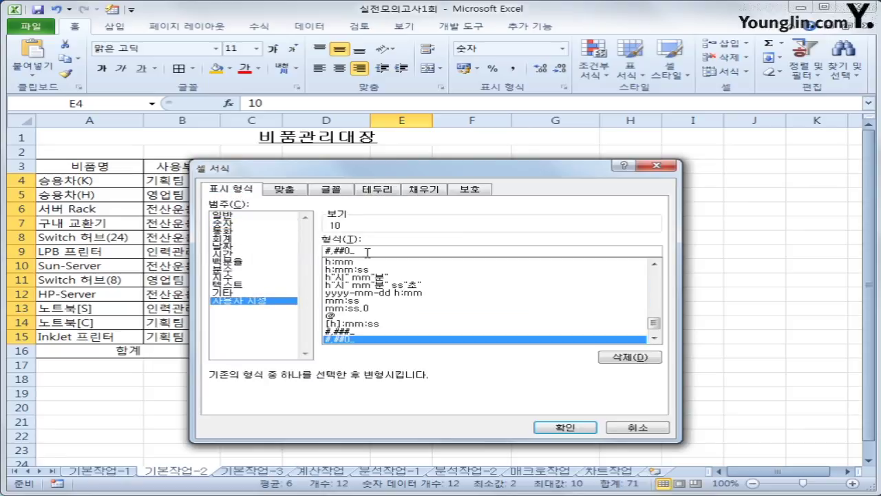
pyautogui.moveTo(367, 251); pyautogui.dragTo(273, 245)
pyautogui.write('#')
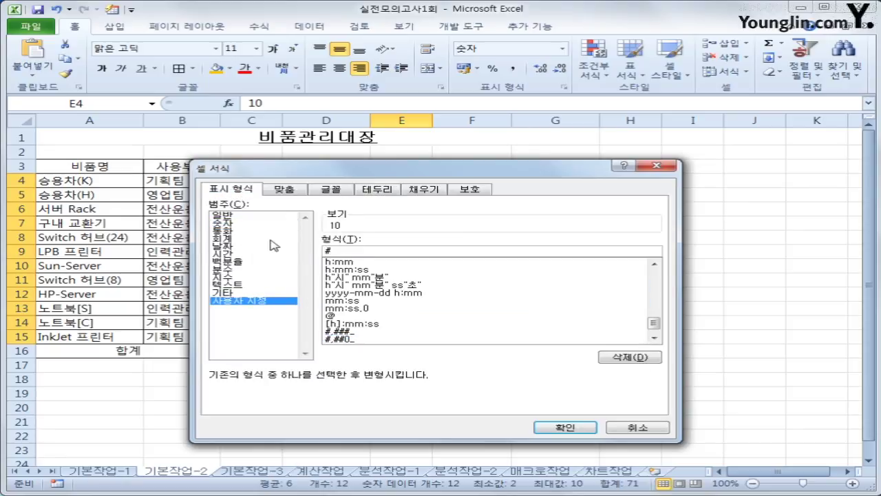
pyautogui.write('년')
pyautogui.click(562, 426)
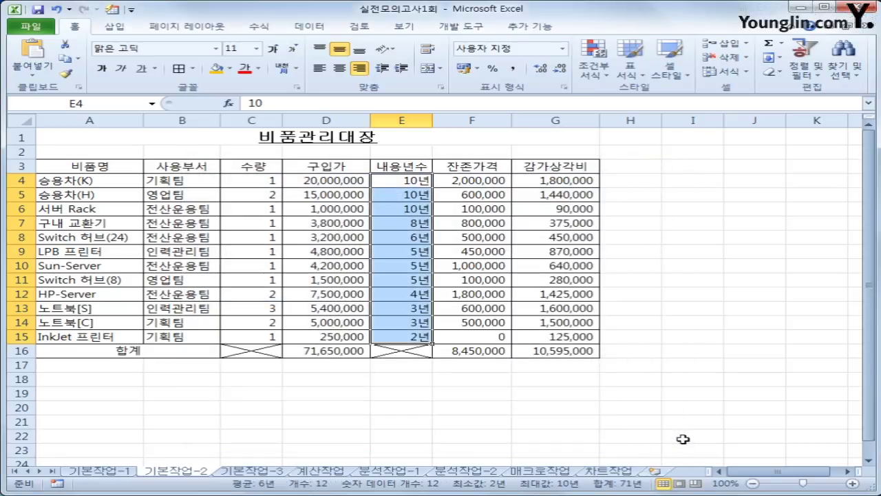
pyautogui.click(691, 420)
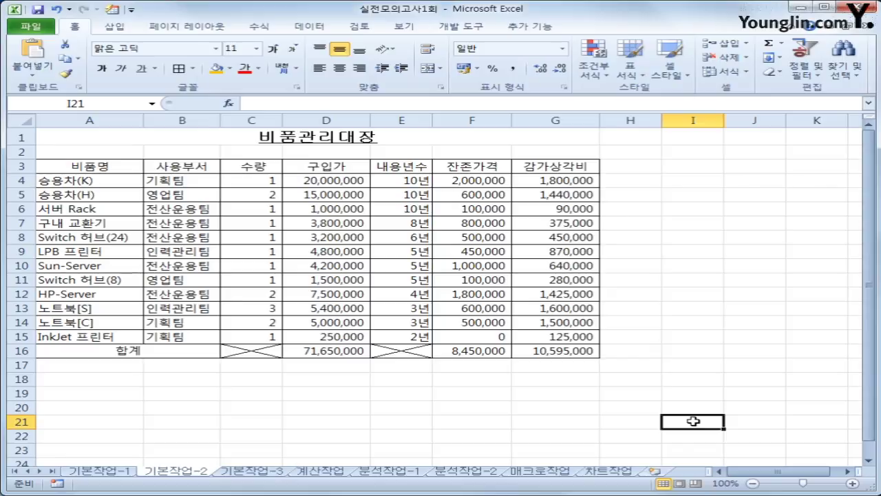
# - On the 기본작업-3 sheet, start a new conditional formatting rule for A4:F12 that uses a formula to determine the cells
pyautogui.click(231, 472)
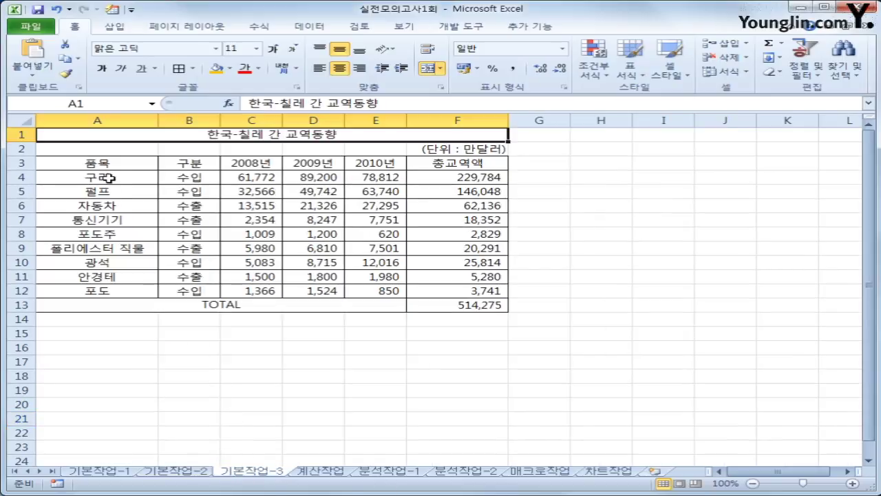
pyautogui.moveTo(110, 176); pyautogui.dragTo(455, 288)
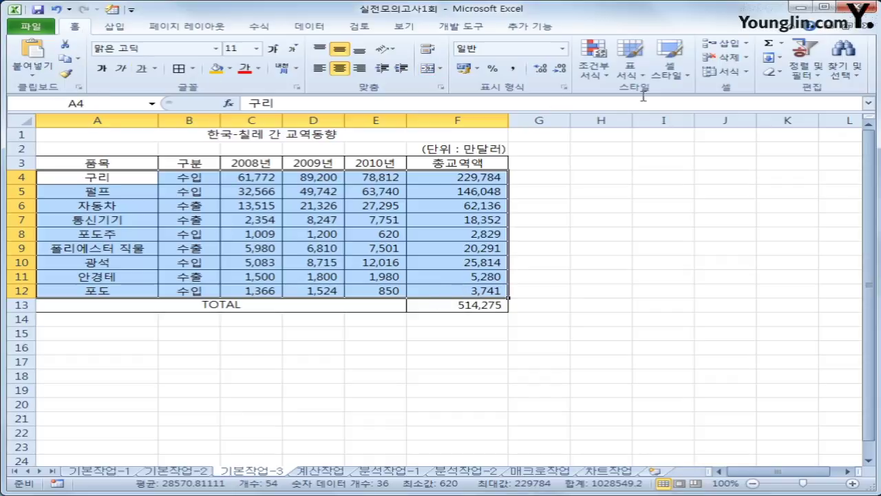
pyautogui.click(589, 76)
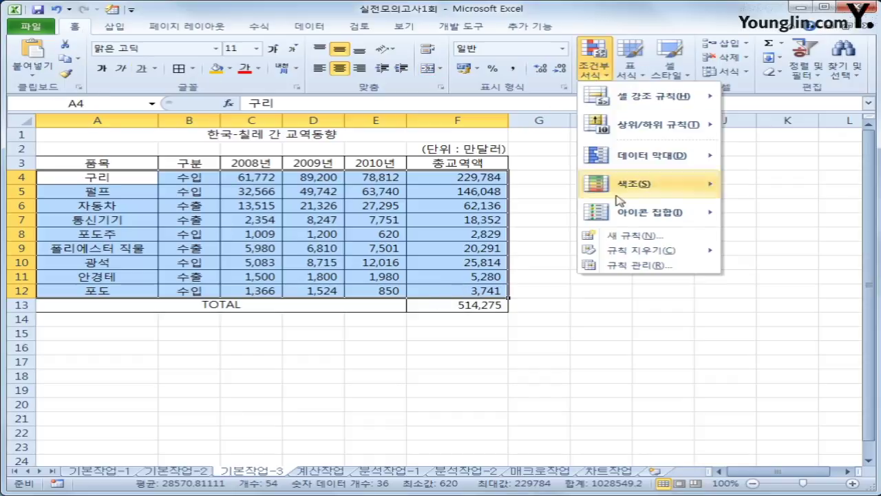
pyautogui.click(628, 236)
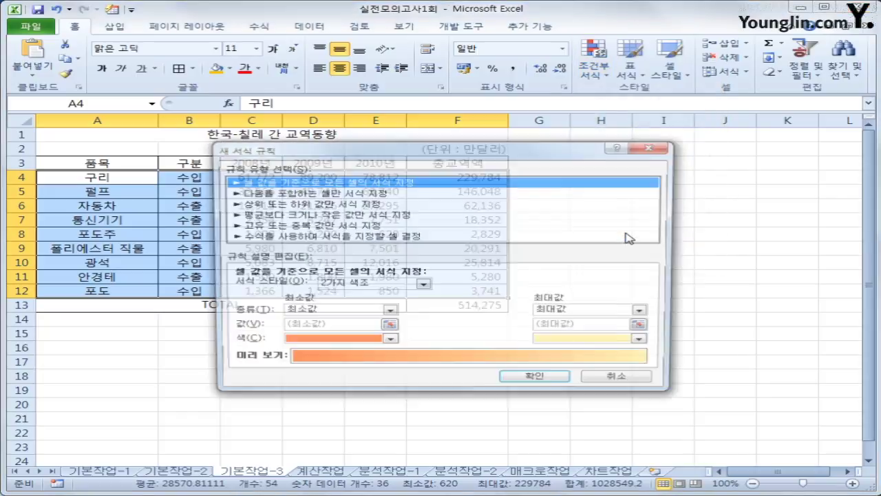
pyautogui.click(394, 236)
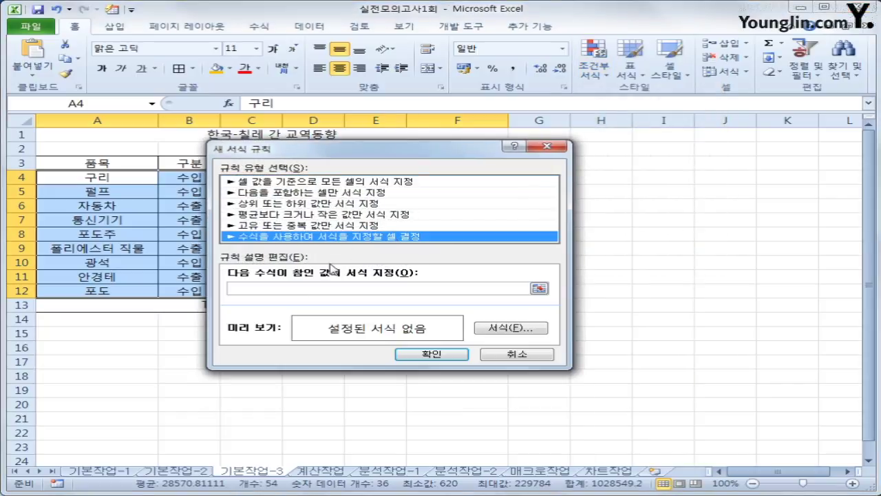
pyautogui.click(311, 288)
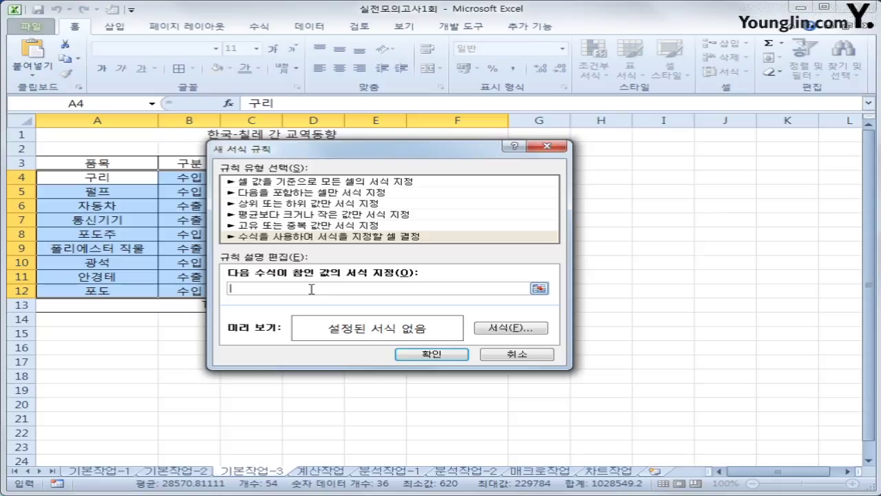
pyautogui.moveTo(356, 155); pyautogui.dragTo(638, 124)
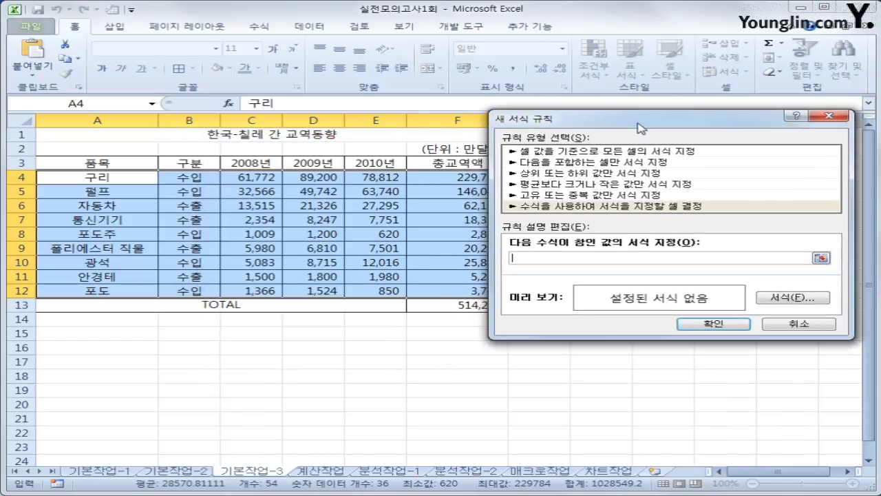
pyautogui.write('ㅋ')
pyautogui.press('BackSpace')
pyautogui.write('=')
pyautogui.click(190, 180)
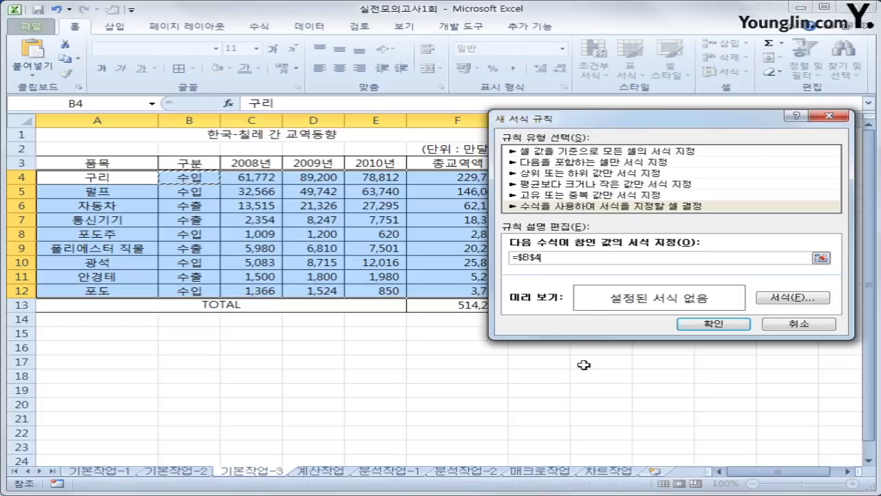
pyautogui.moveTo(547, 261); pyautogui.dragTo(515, 260)
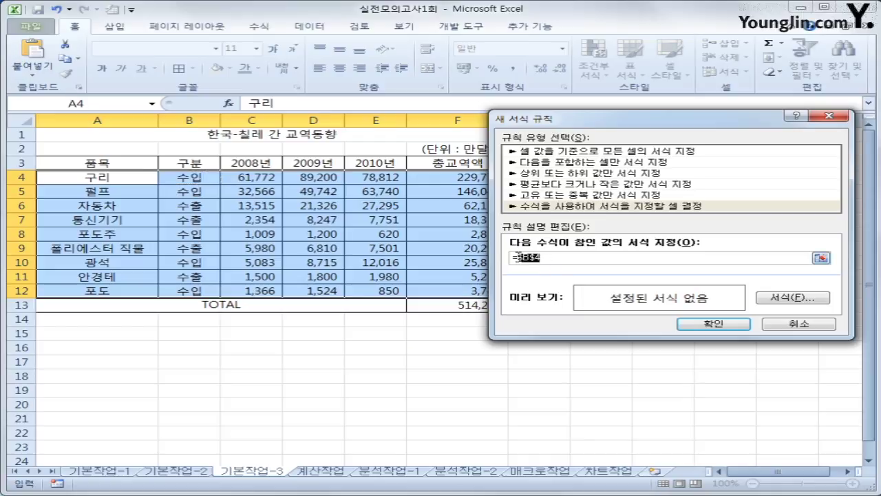
pyautogui.press('BackSpace')
pyautogui.press('BackSpace')
# - Enter the rule formula =and($B4="수입",$F4>=20000) with column-absolute references
pyautogui.write('ㅋ=and')
pyautogui.click(198, 178)
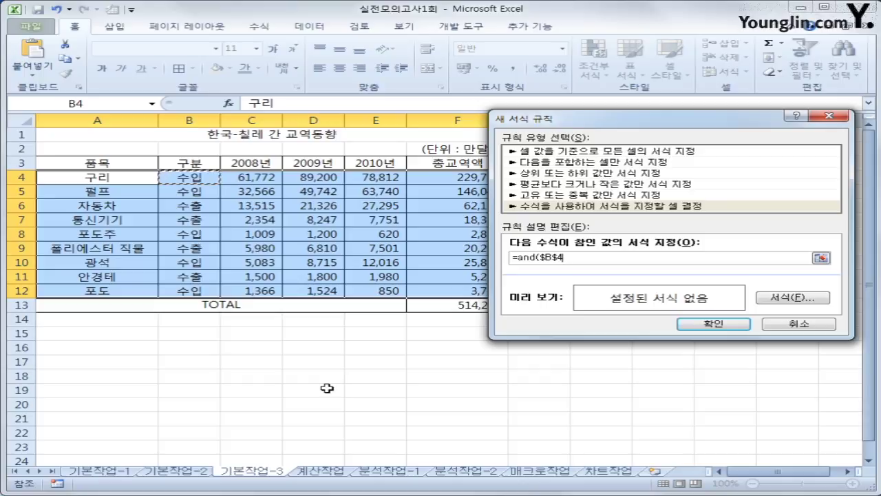
pyautogui.press('F4')
pyautogui.press('F4')
pyautogui.write('="수입"')
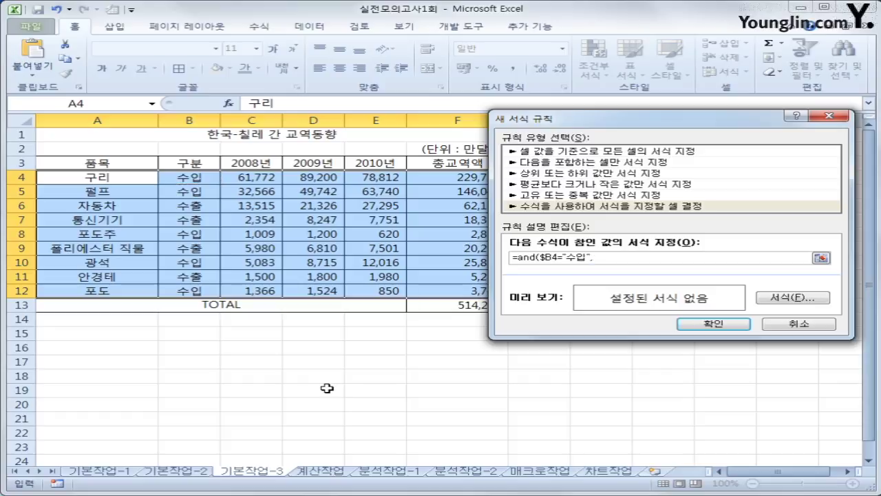
pyautogui.write(',')
pyautogui.click(452, 177)
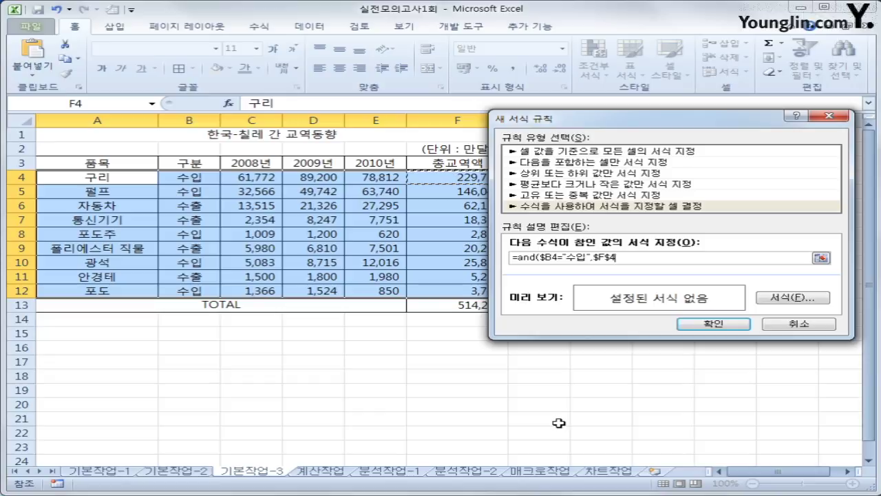
pyautogui.press('F4')
pyautogui.press('F4')
pyautogui.write('>=')
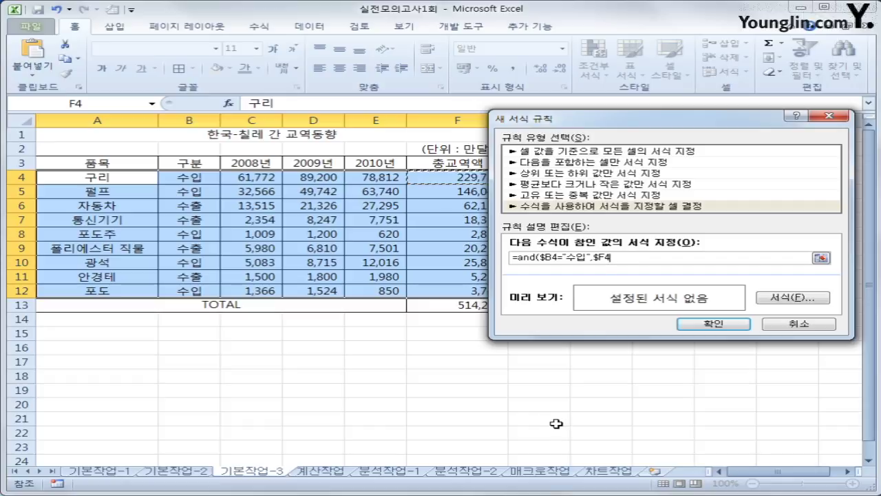
pyautogui.write('20000')
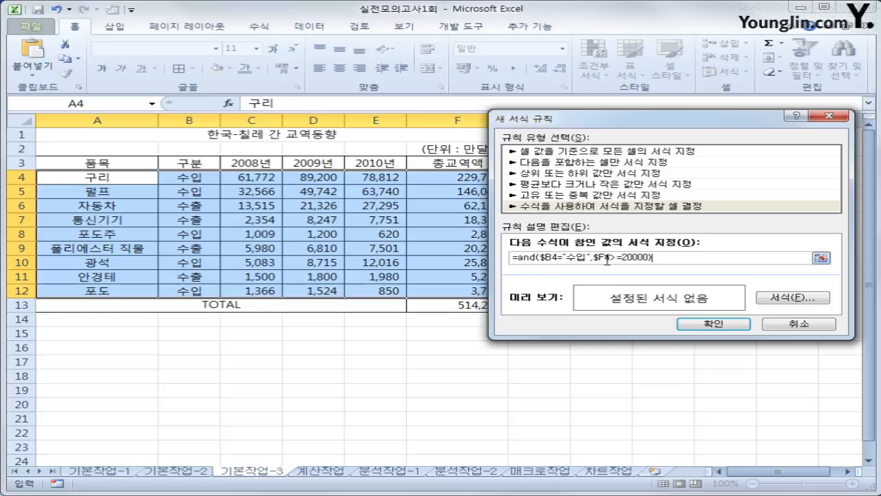
# - Set the rule's font format to standard blue and bold (굵게), and apply the rule to the table
pyautogui.click(784, 297)
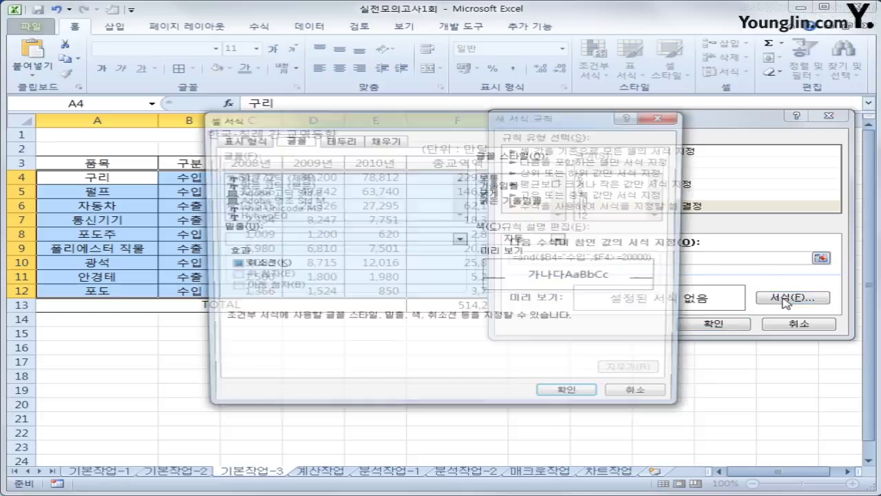
pyautogui.click(517, 240)
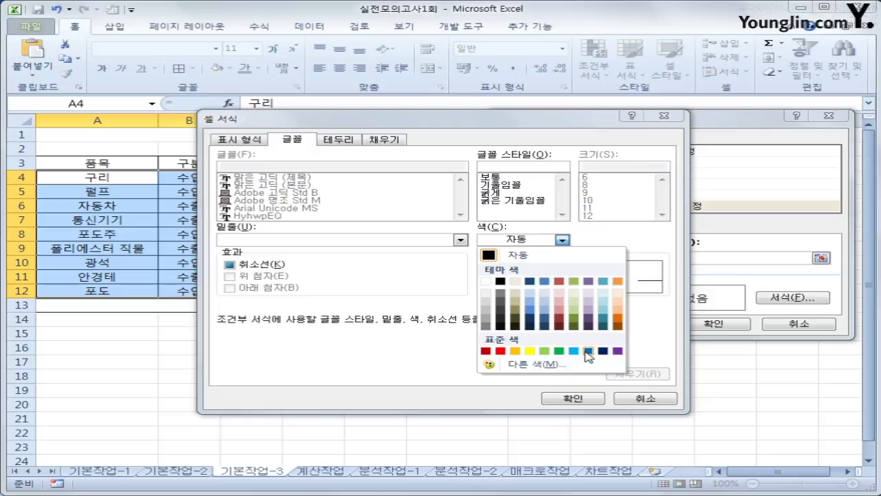
pyautogui.click(588, 351)
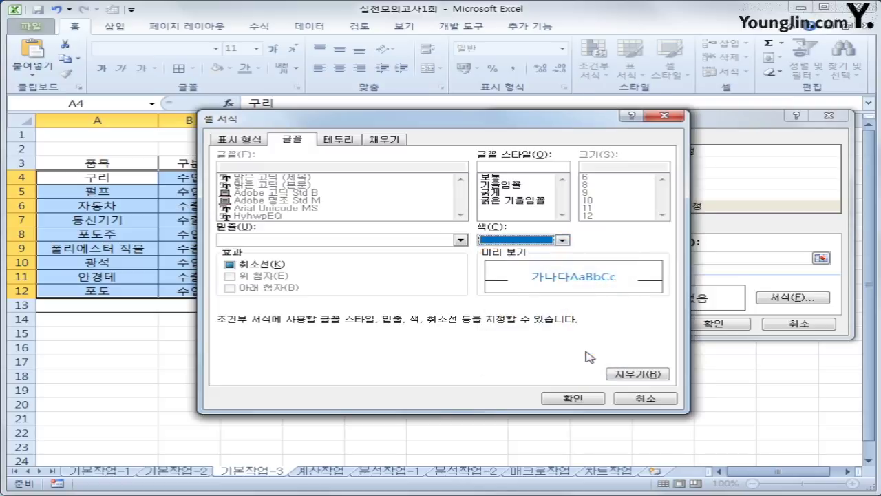
pyautogui.click(503, 195)
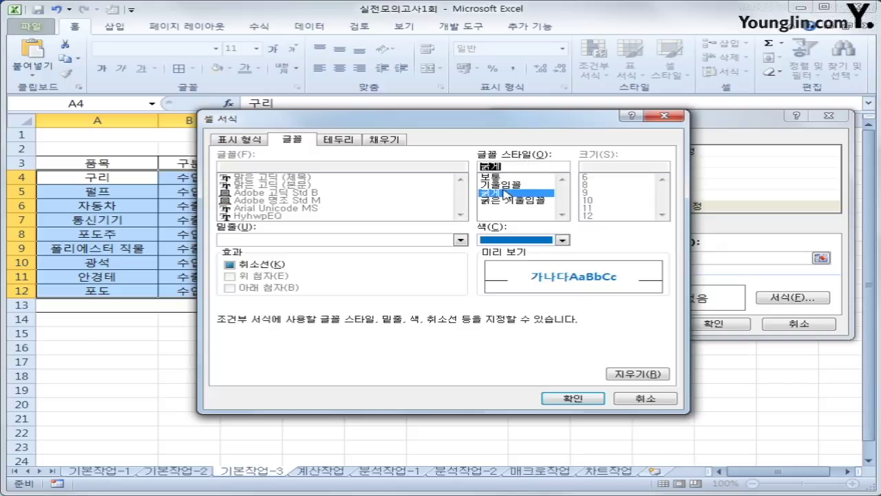
pyautogui.click(573, 397)
pyautogui.click(728, 320)
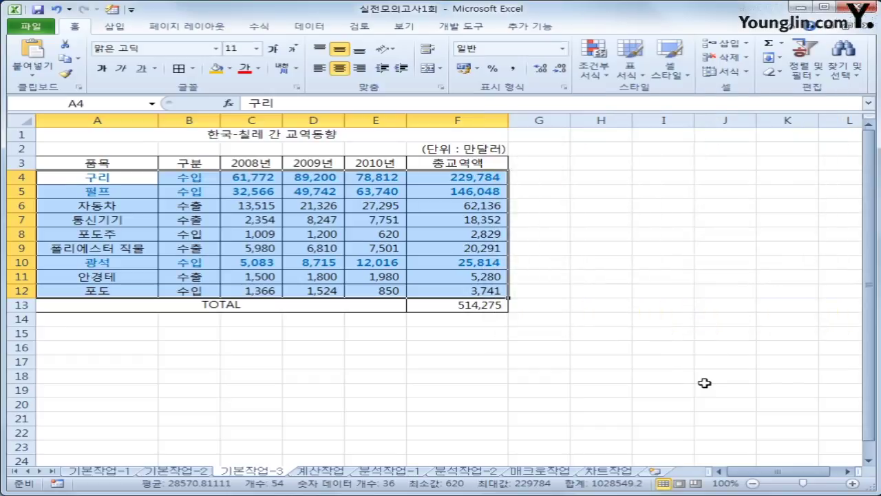
pyautogui.click(704, 382)
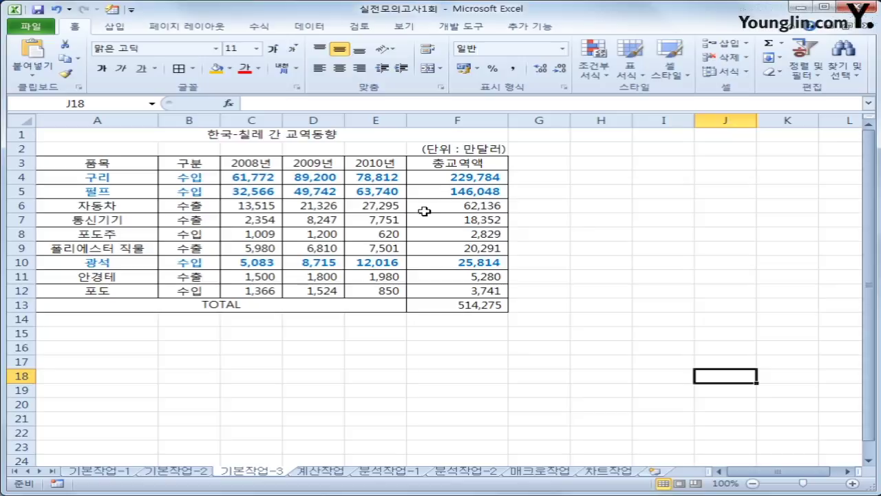
# - On the 계산작업 sheet, enter =RANK(B3,$B$3:$B$8) in the first 배정반 cell, C3
pyautogui.click(323, 474)
pyautogui.click(223, 160)
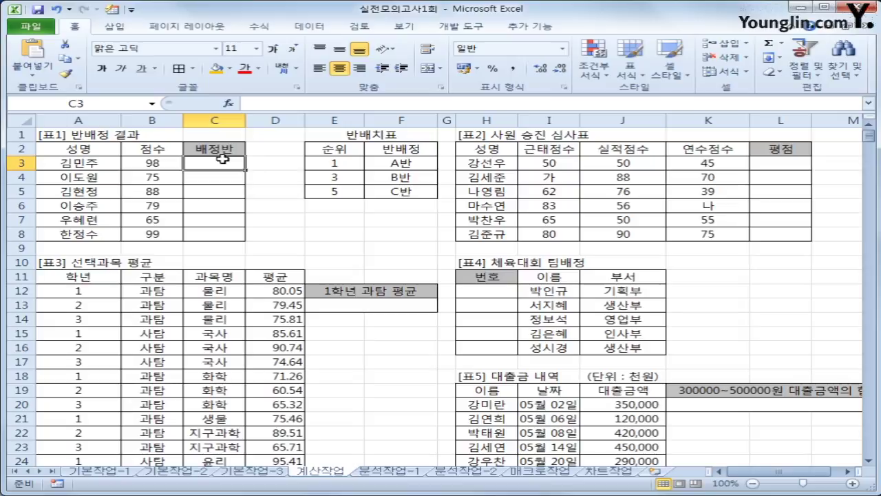
pyautogui.write('=')
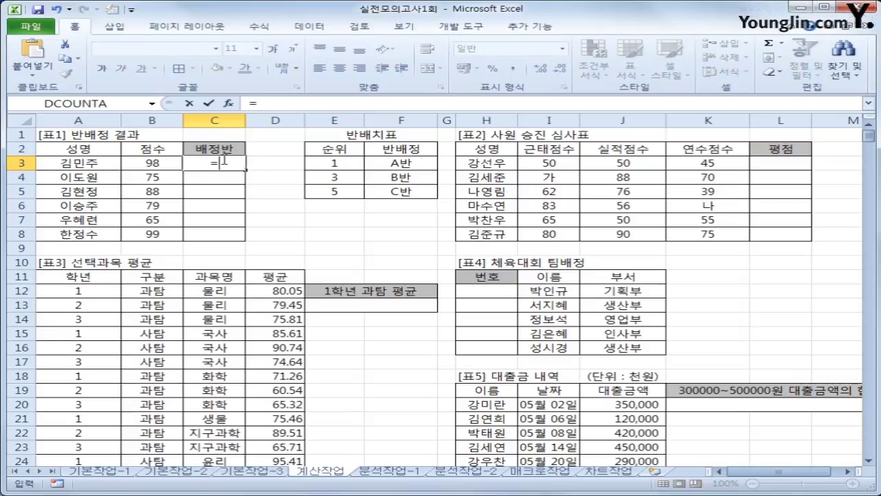
pyautogui.write('rank(')
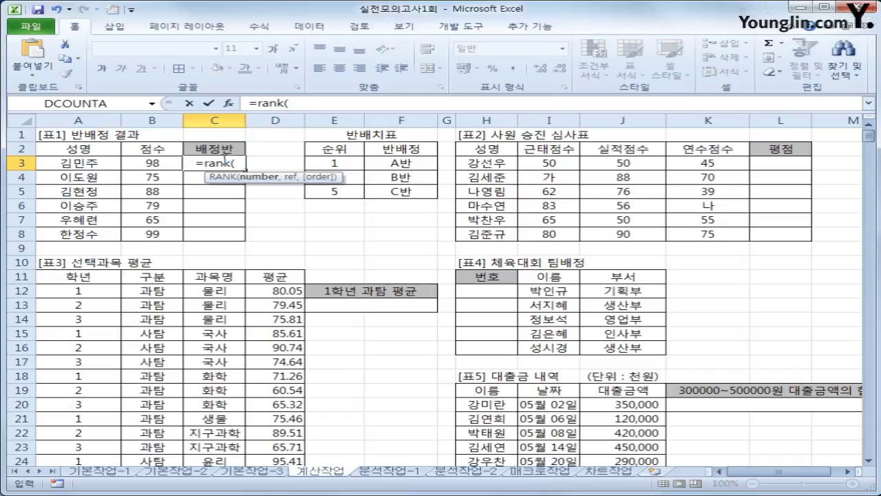
pyautogui.press('Left')
pyautogui.write(',')
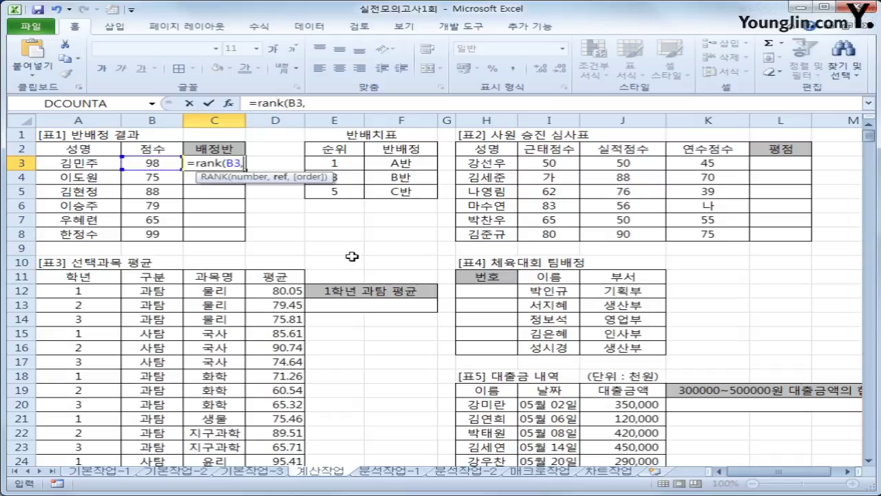
pyautogui.moveTo(149, 163); pyautogui.dragTo(144, 230)
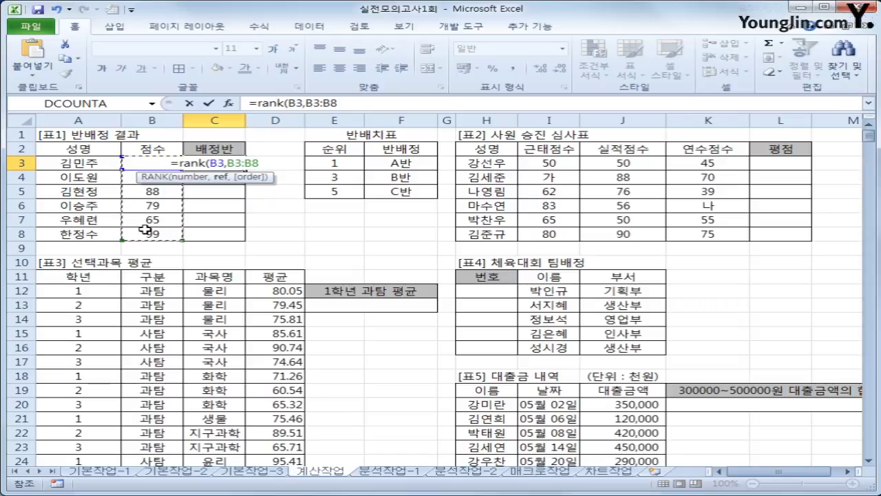
pyautogui.press('F4')
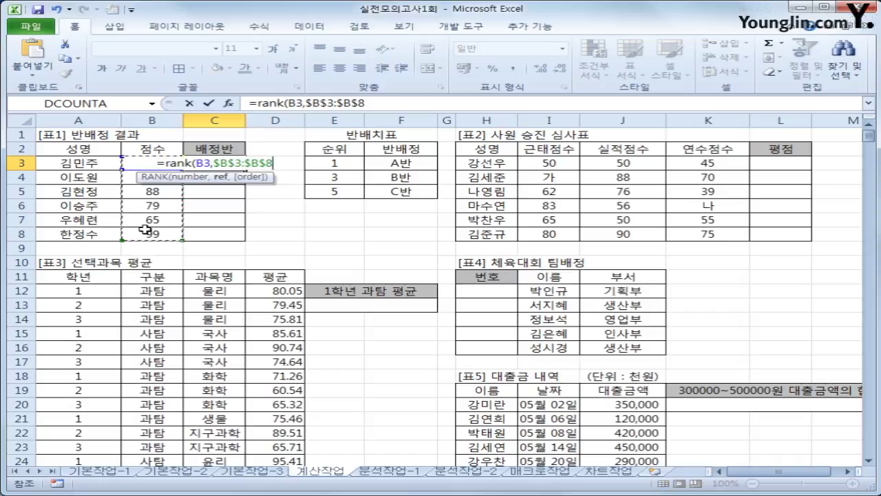
pyautogui.write(')')
pyautogui.press('Return')
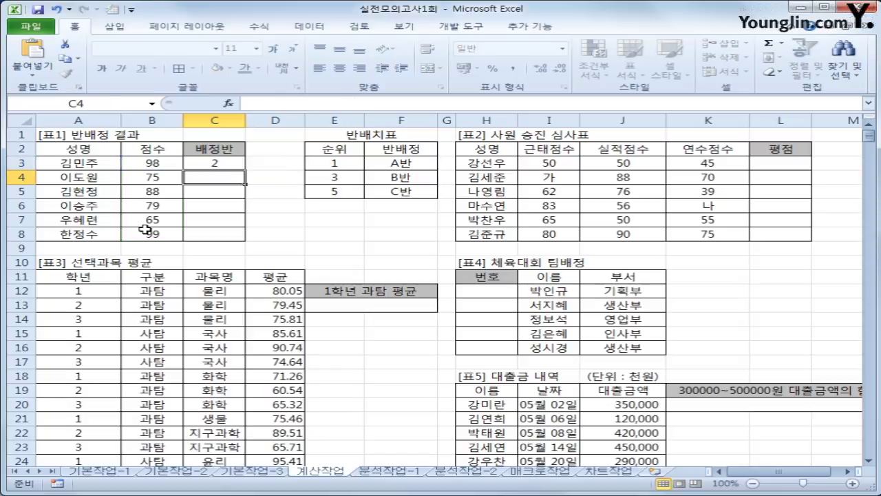
# - Fill the RANK formula from C3 down to C8
pyautogui.click(217, 166)
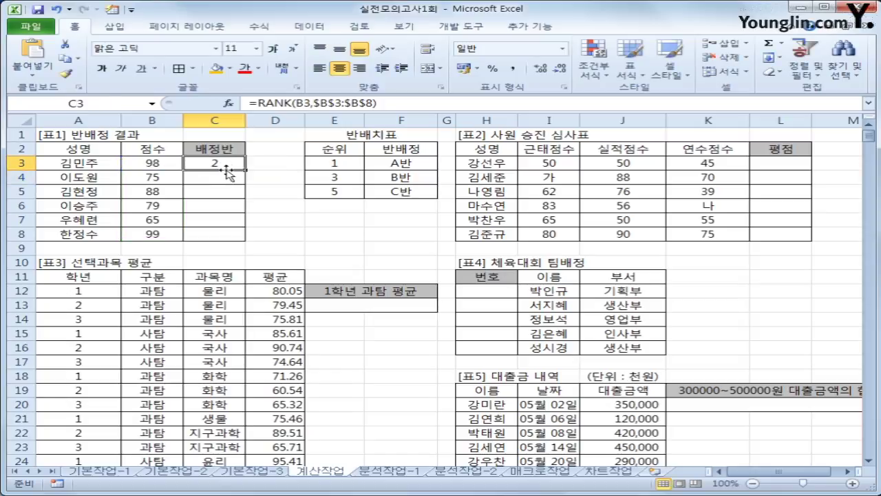
pyautogui.moveTo(246, 168); pyautogui.dragTo(236, 238)
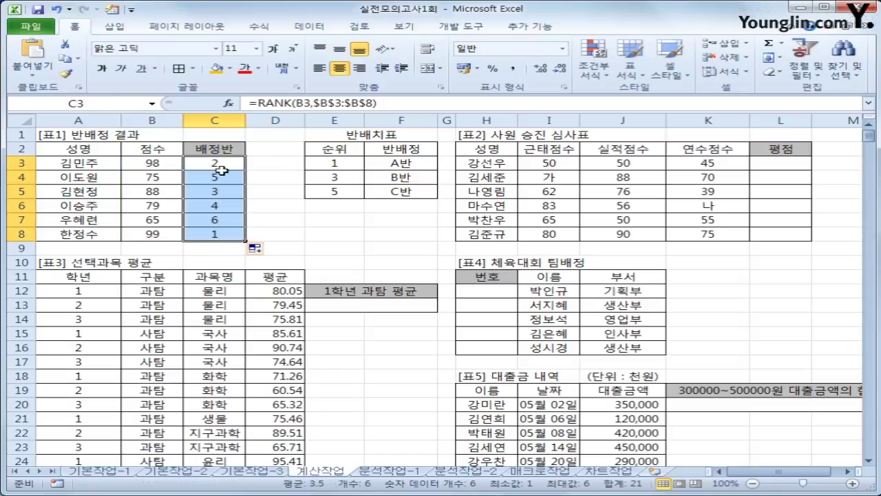
pyautogui.click(223, 172)
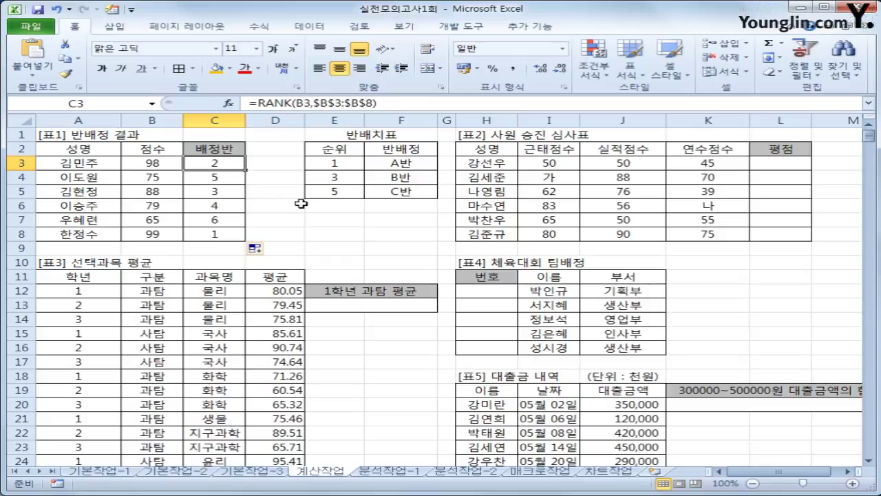
# - Wrap the RANK formula in C3 in VLOOKUP as the lookup value, with the 반배치표 range $E$3:$F$5 as the table array
pyautogui.moveTo(334, 164); pyautogui.dragTo(404, 192)
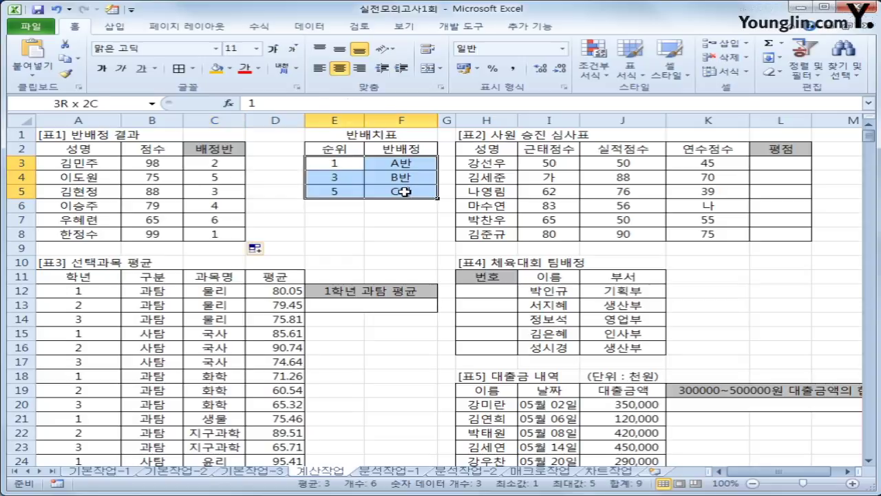
pyautogui.click(236, 159)
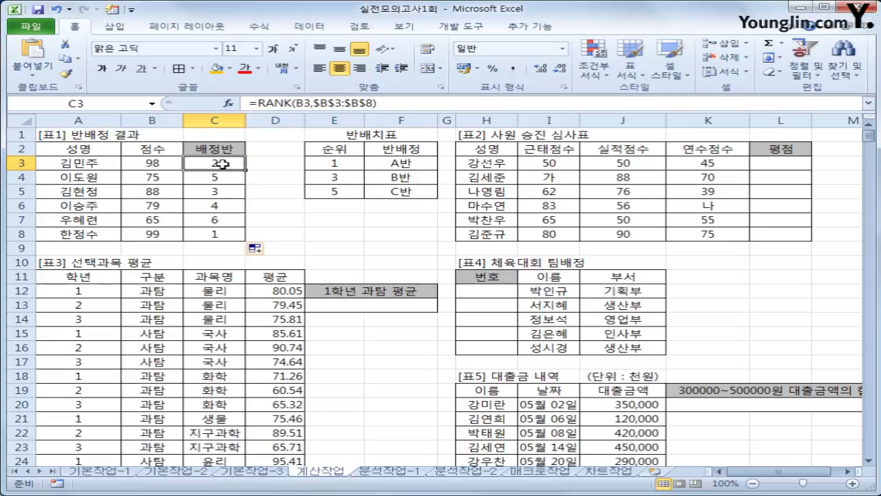
pyautogui.click(254, 103)
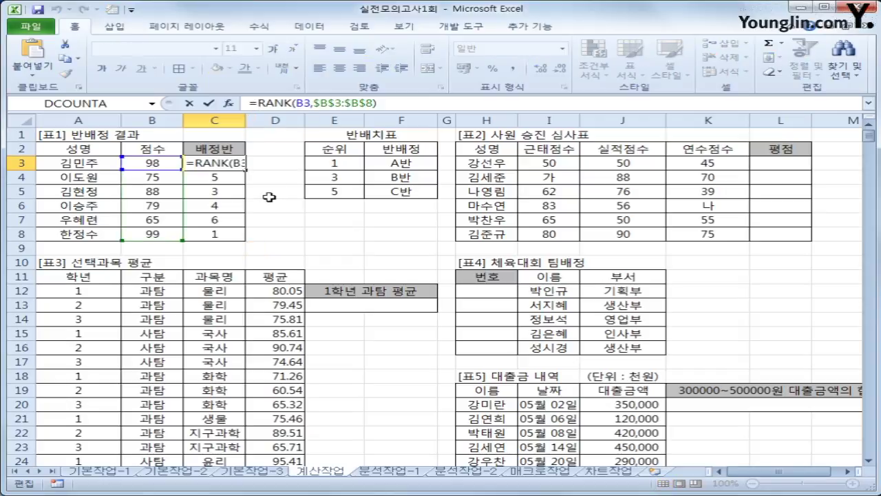
pyautogui.write('v')
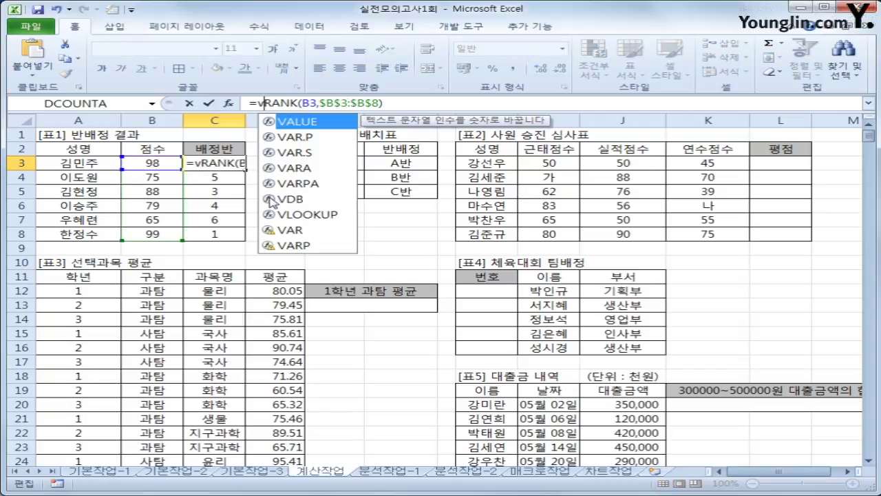
pyautogui.write('l')
pyautogui.press('Tab')
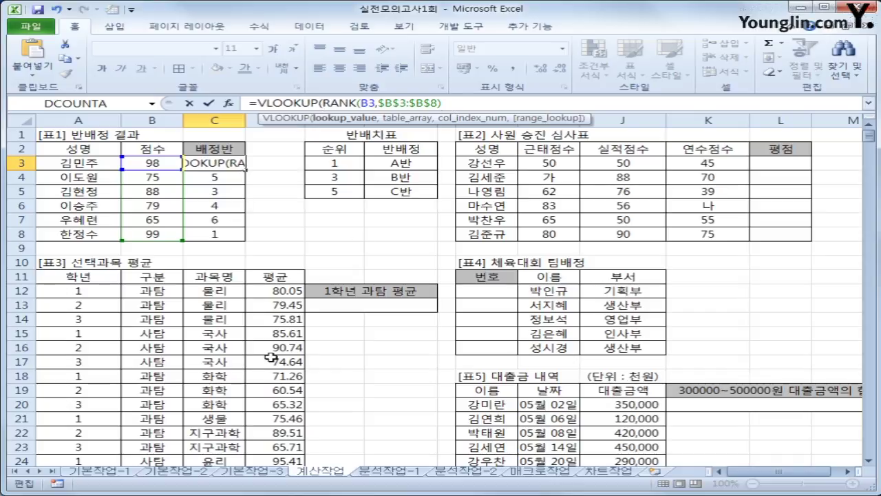
pyautogui.write(',')
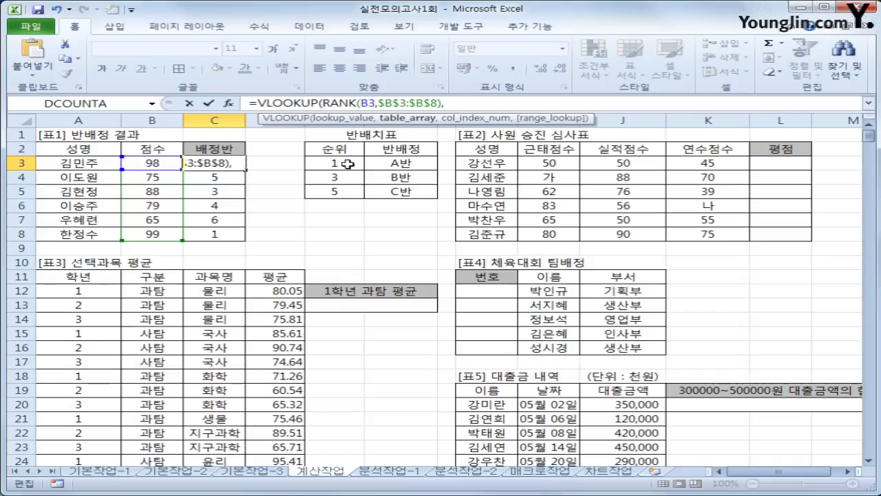
pyautogui.moveTo(348, 163); pyautogui.dragTo(381, 191)
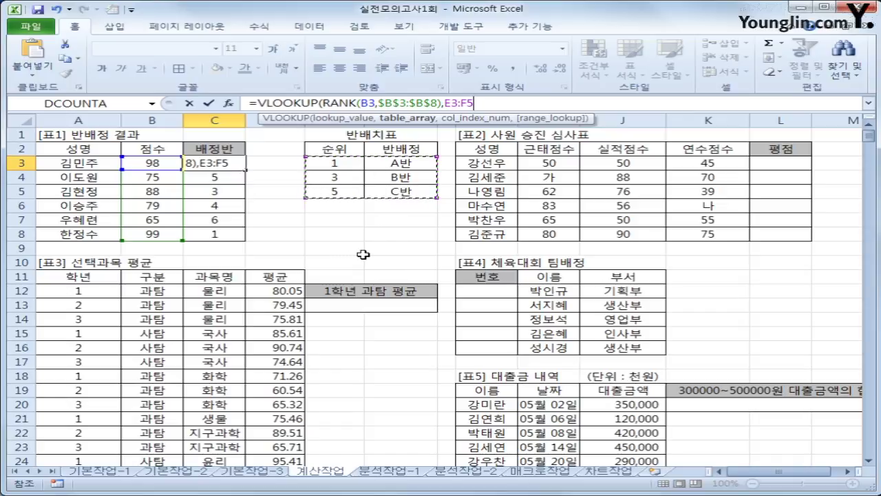
pyautogui.press('F4')
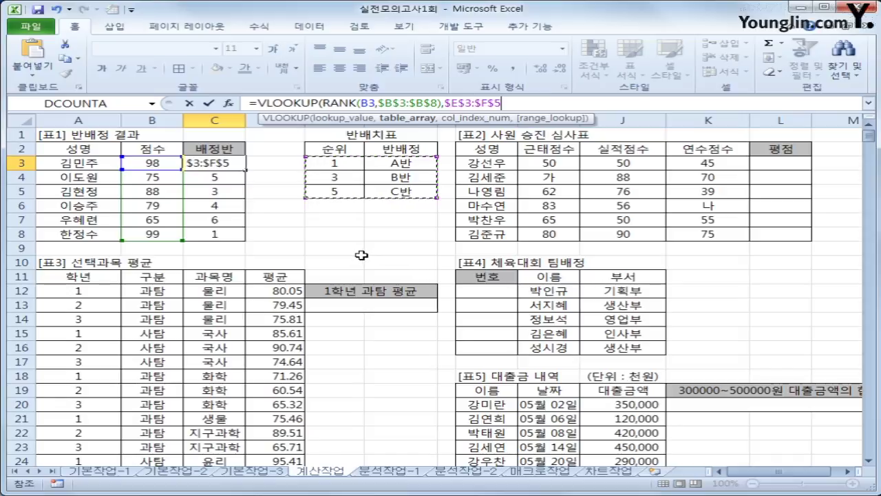
# - Complete the VLOOKUP formula in C3 with COLUMN()-1 as the column index number
pyautogui.write(',')
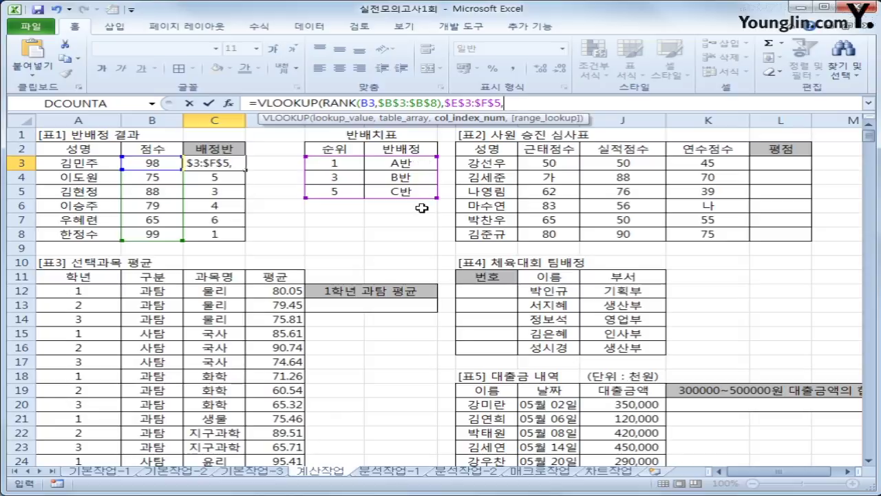
pyautogui.write('co')
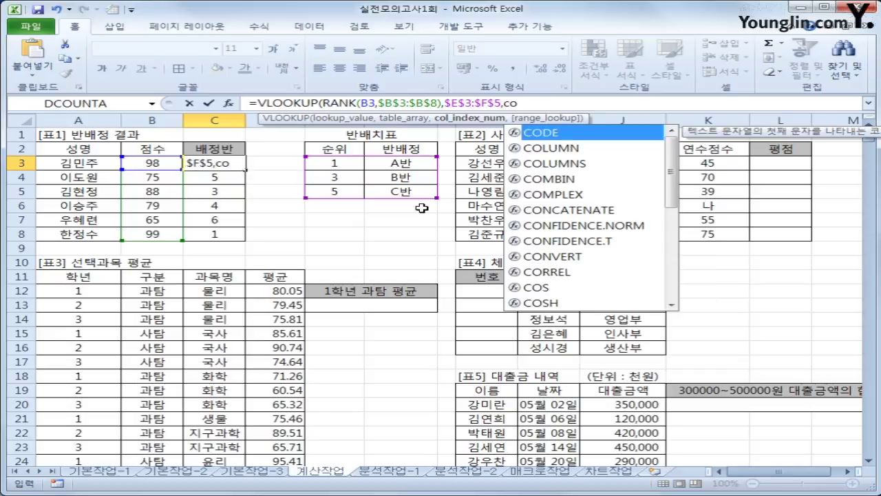
pyautogui.write('l')
pyautogui.press('Tab')
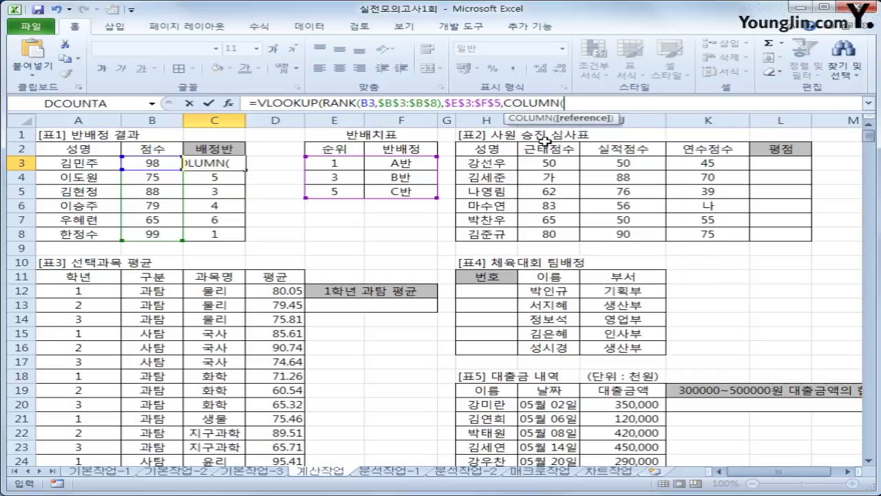
pyautogui.write(')')
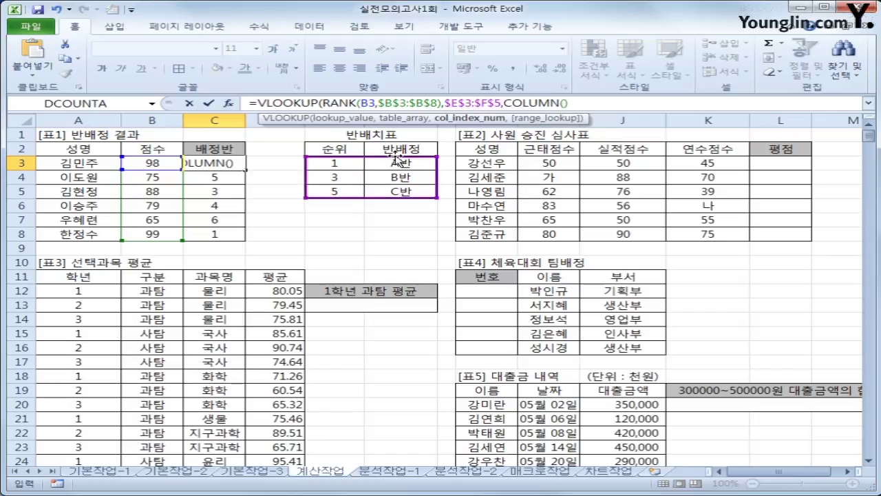
pyautogui.write('-1')
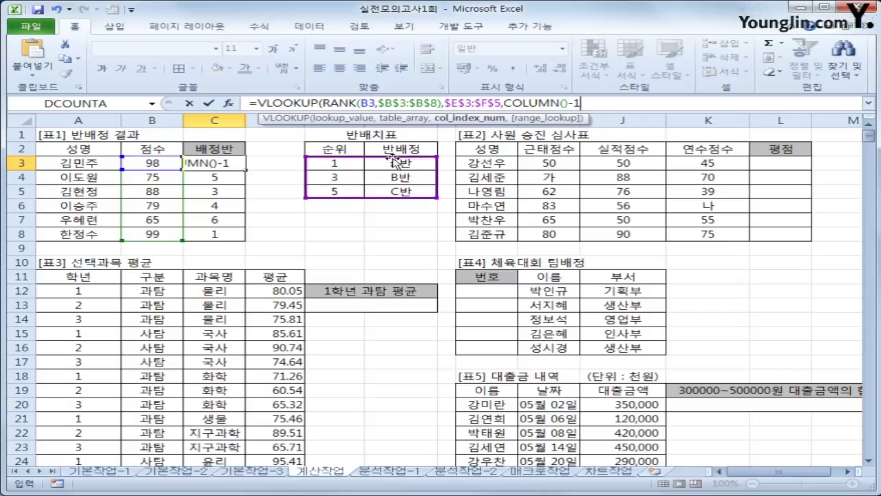
pyautogui.press('Return')
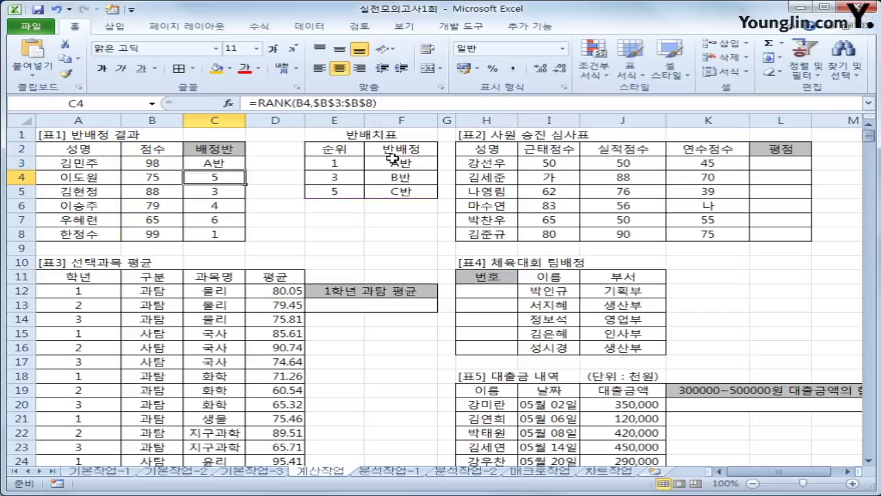
# - Fill the VLOOKUP formula from C3 down to C8 and compare the assigned classes with the 반배치표 table
pyautogui.click(234, 163)
pyautogui.moveTo(245, 170); pyautogui.dragTo(236, 237)
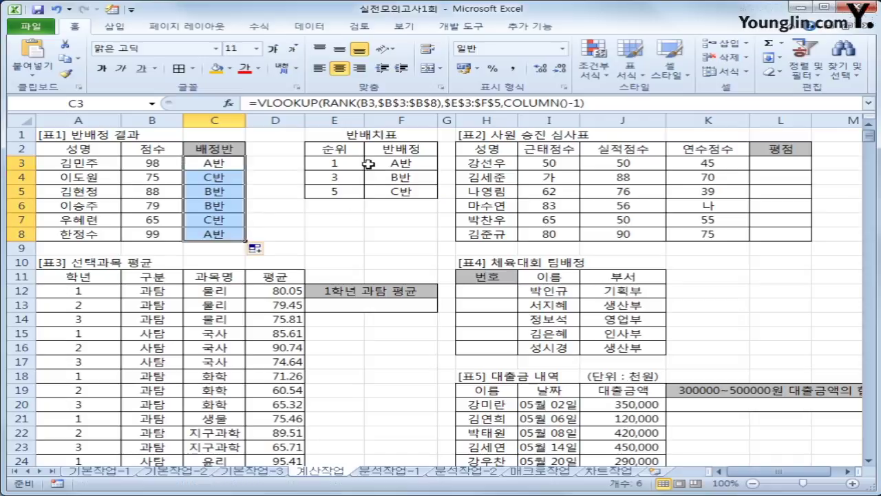
pyautogui.moveTo(355, 163); pyautogui.dragTo(373, 191)
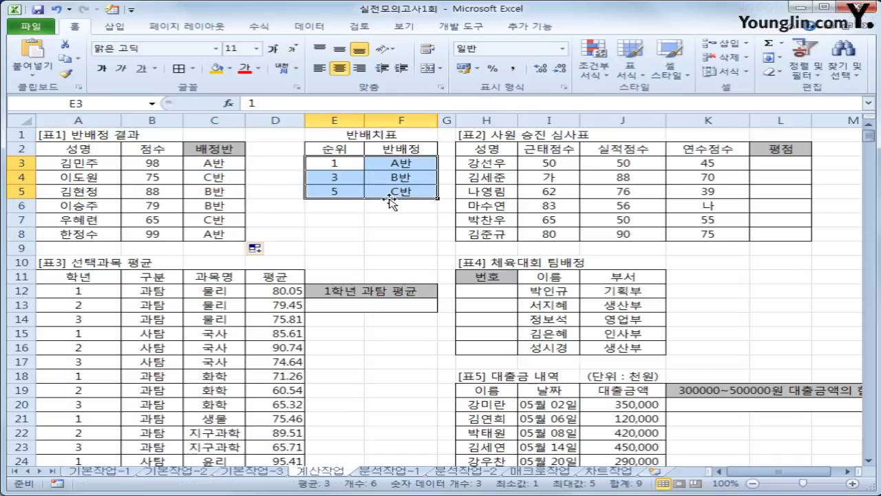
pyautogui.click(203, 160)
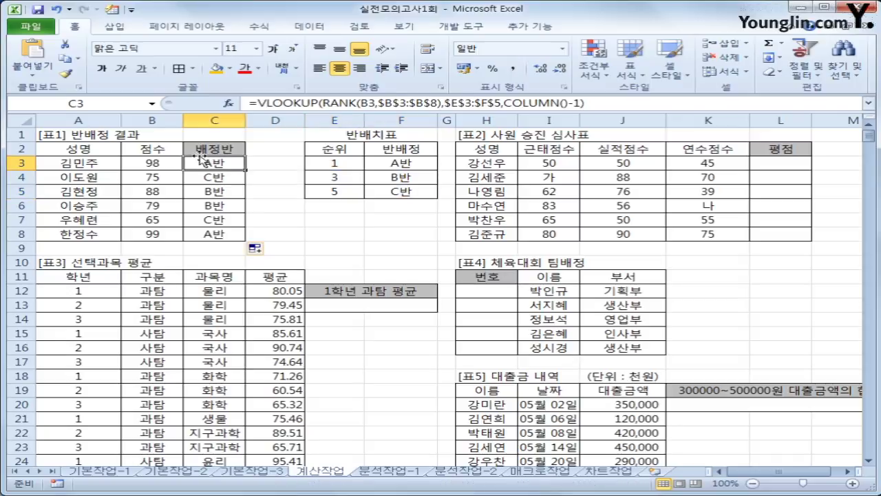
# - Begin the first 평점 formula in L3 of 표2 with the weighted 근태점수 and 실적점수 terms, =I3*40%+J3*30%+
pyautogui.click(767, 162)
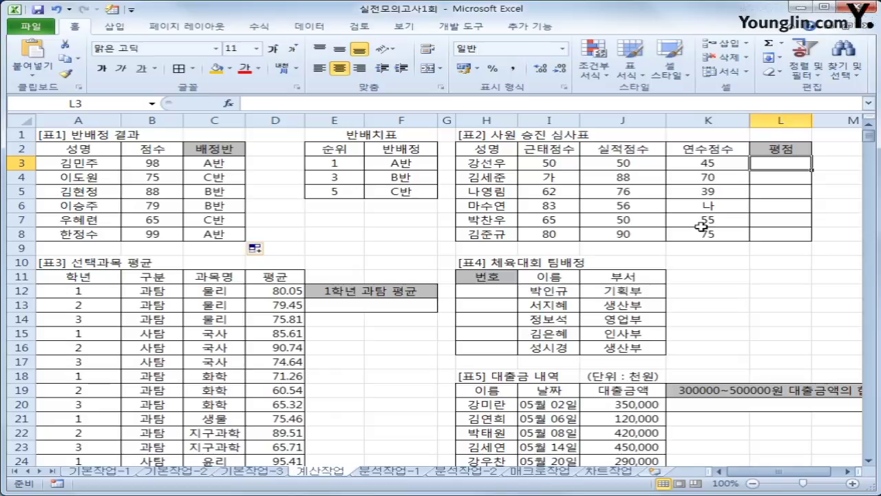
pyautogui.write('=')
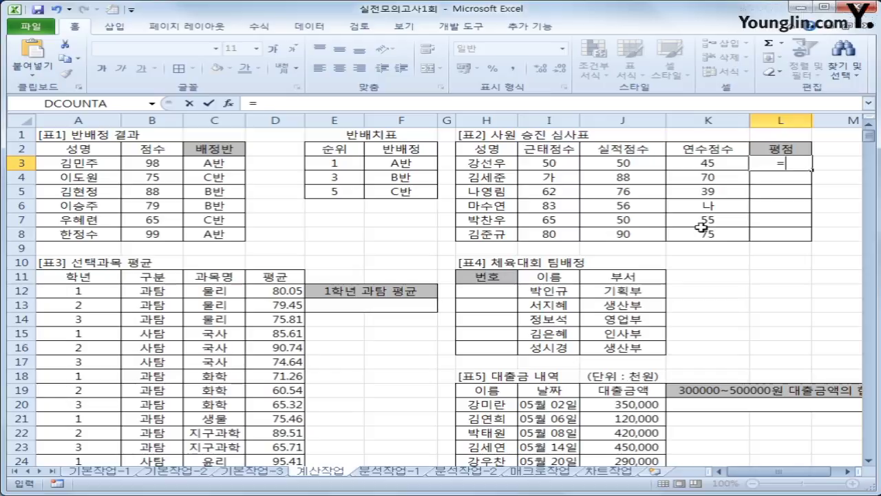
pyautogui.click(569, 165)
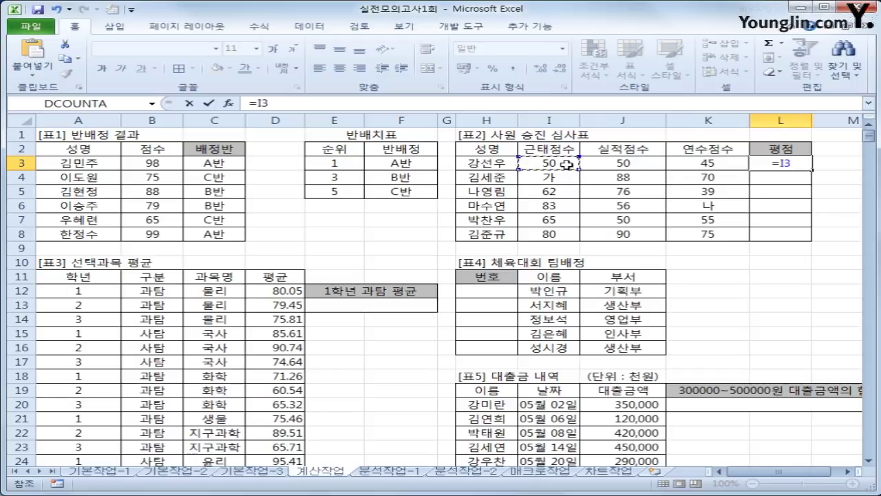
pyautogui.write('*40')
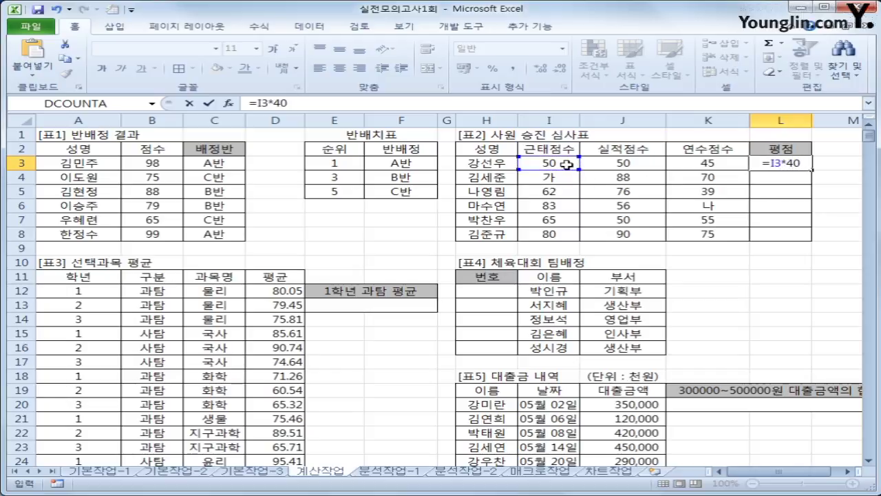
pyautogui.write('%+')
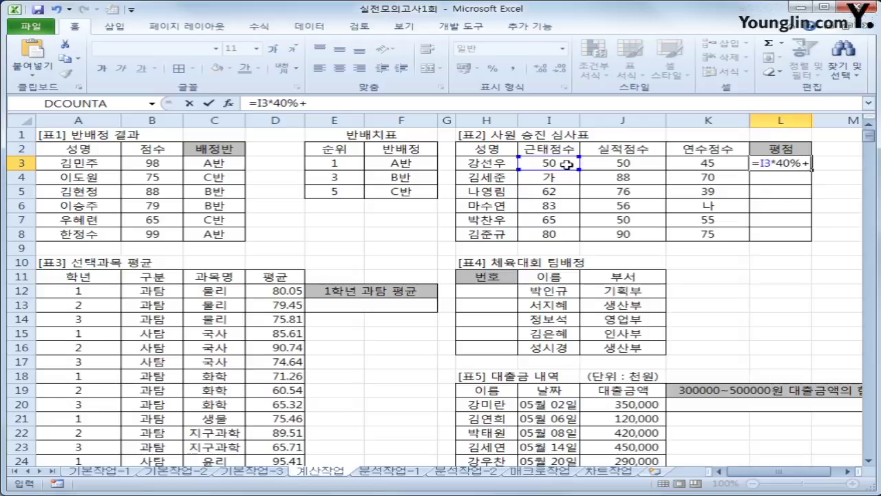
pyautogui.press('Left')
pyautogui.press('Left')
pyautogui.write('*')
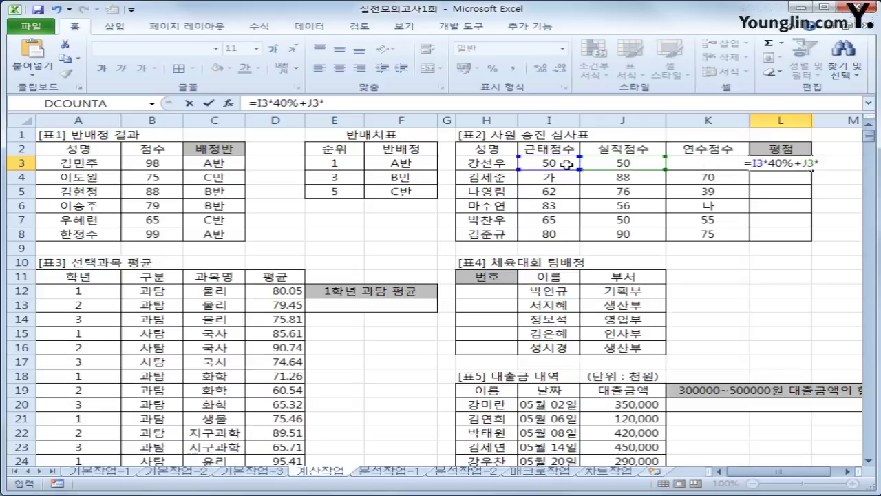
pyautogui.write('30%+')
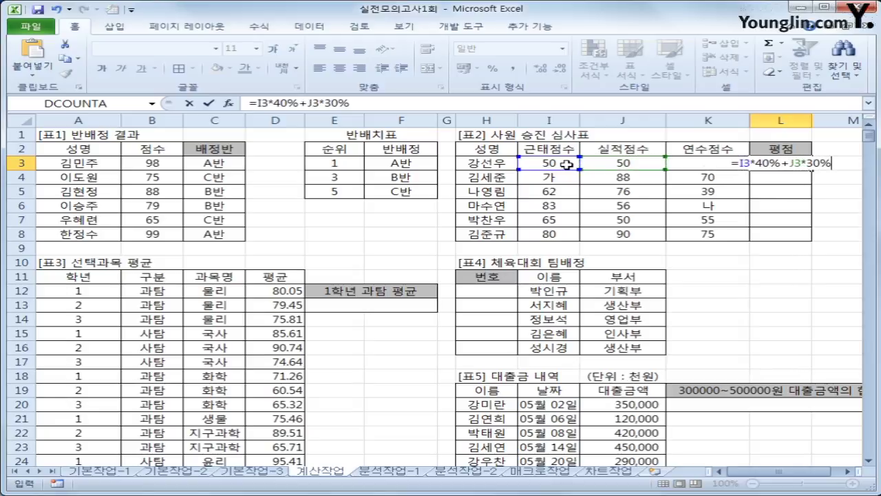
# - Complete the 평점 formula in L3 with the weighted 연수점수 term K3*30%
pyautogui.press('Left')
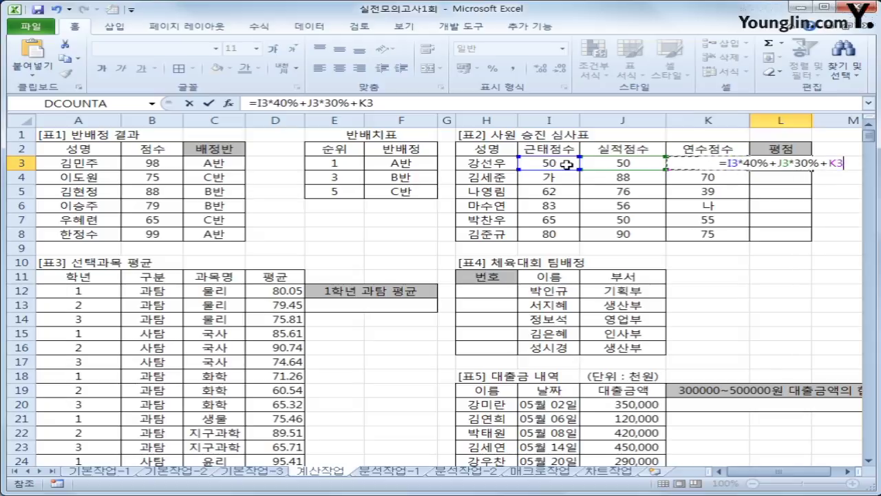
pyautogui.write('*30')
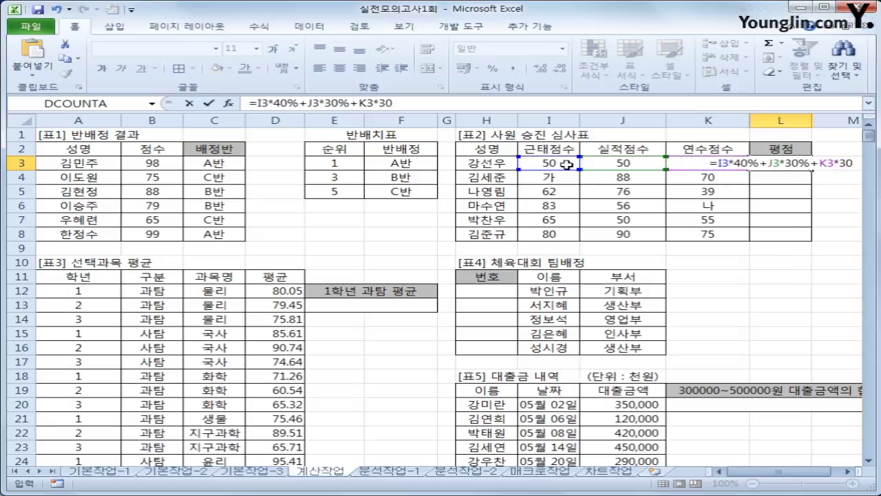
pyautogui.write('%')
pyautogui.press('Return')
pyautogui.press('Up')
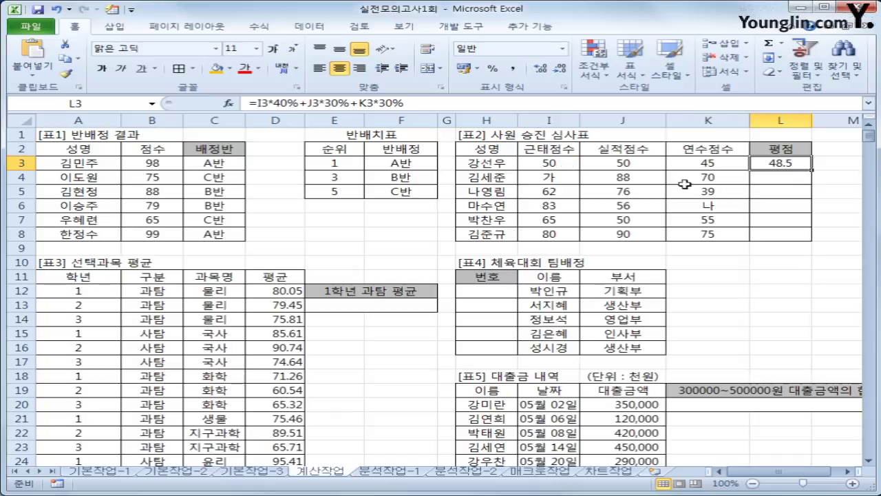
# - Fill the 평점 formula from L3 down to L8 and check the non-numeric scores in I4 and K6
pyautogui.moveTo(812, 169); pyautogui.dragTo(807, 237)
pyautogui.click(567, 178)
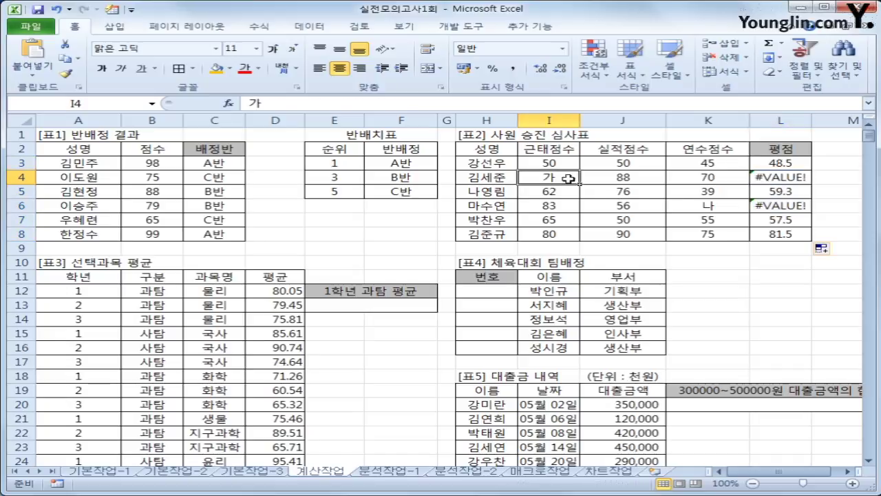
pyautogui.click(680, 206)
# - Wrap the weighted-score formula in L3 in IFERROR so that errors return "입력오류"
pyautogui.click(793, 166)
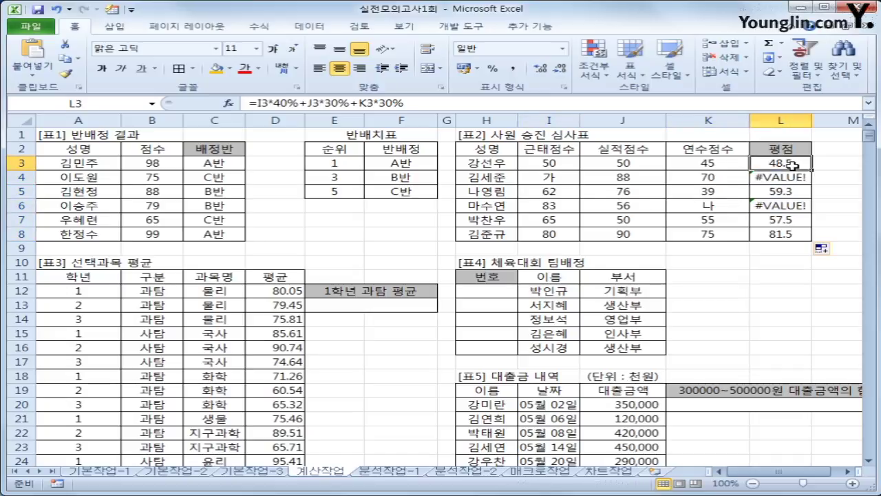
pyautogui.click(251, 103)
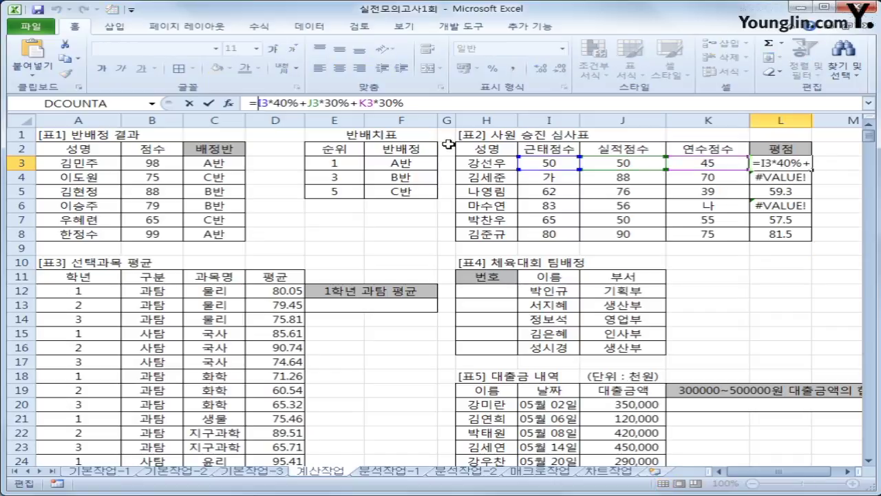
pyautogui.write('if')
pyautogui.press('Down')
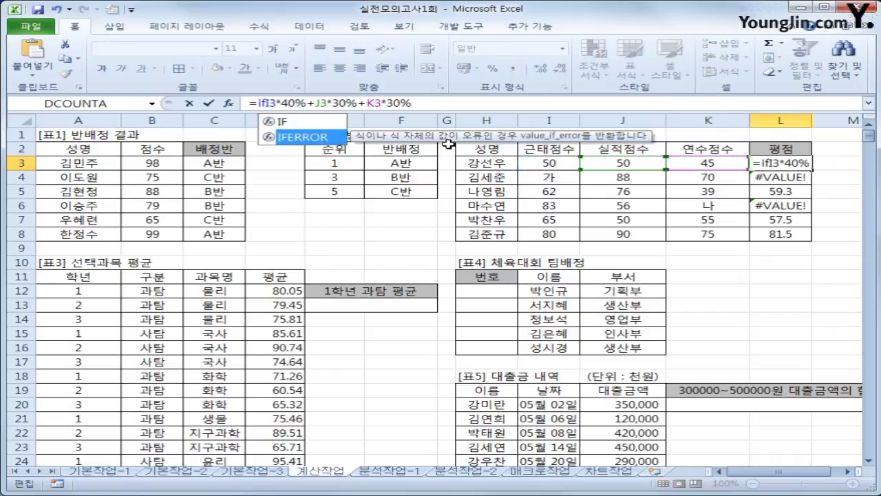
pyautogui.press('Tab')
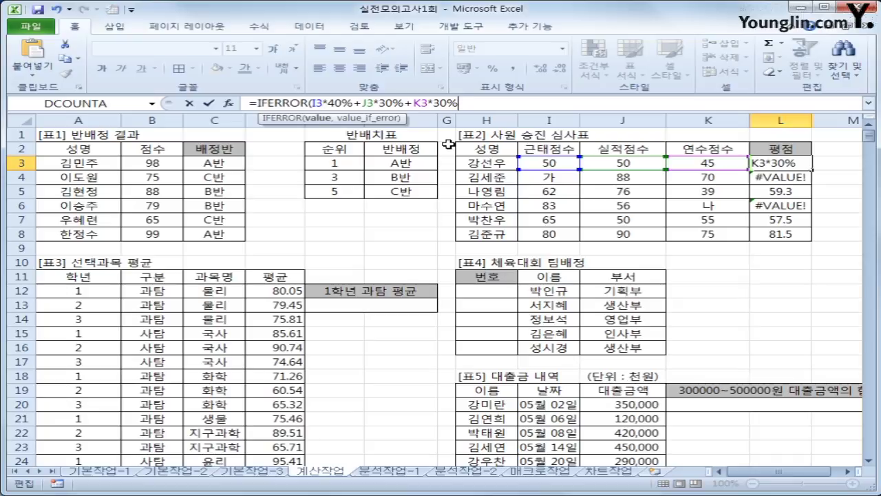
pyautogui.write(',"ㅇ')
pyautogui.write('입력오류"')
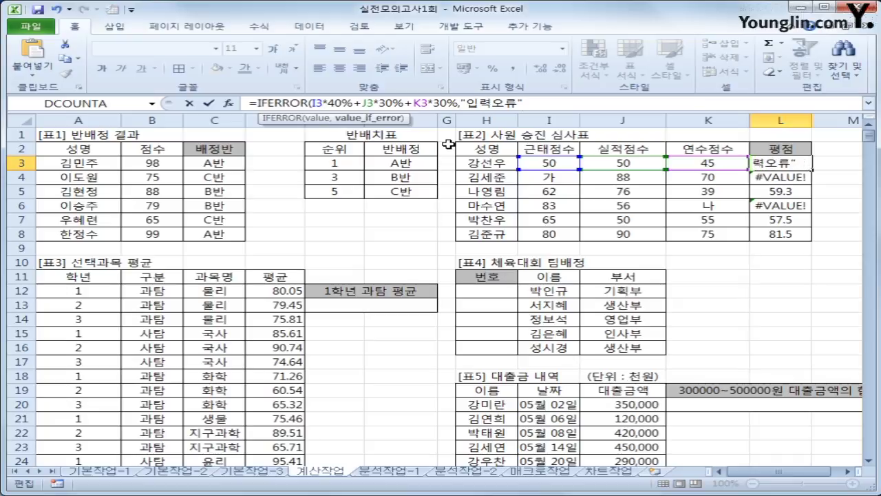
pyautogui.write(')')
pyautogui.press('Return')
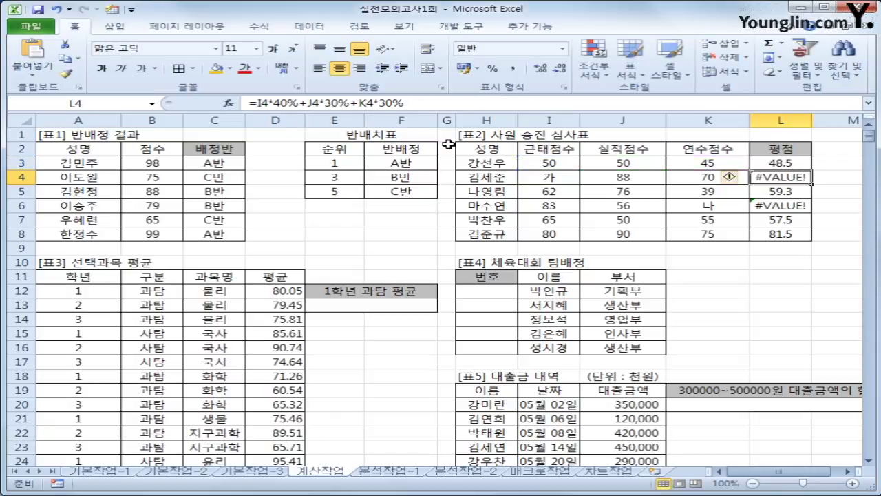
pyautogui.click(786, 163)
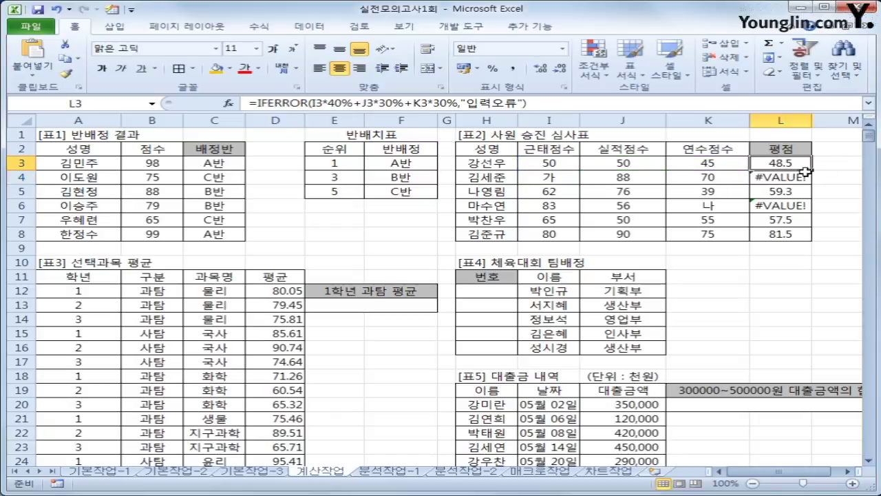
# - Fill the IFERROR 평점 formula from L3 down to L8 and check the result in L4
pyautogui.moveTo(812, 170); pyautogui.dragTo(803, 237)
pyautogui.click(795, 179)
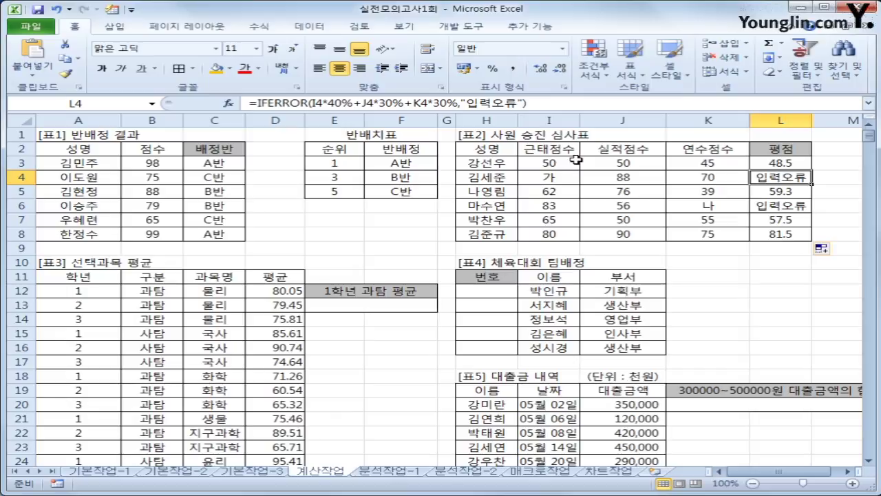
# - Begin an AVERAGEIFS formula in E13 under 1학년 과탐 평균, with D12:D26 as the average range
pyautogui.click(344, 306)
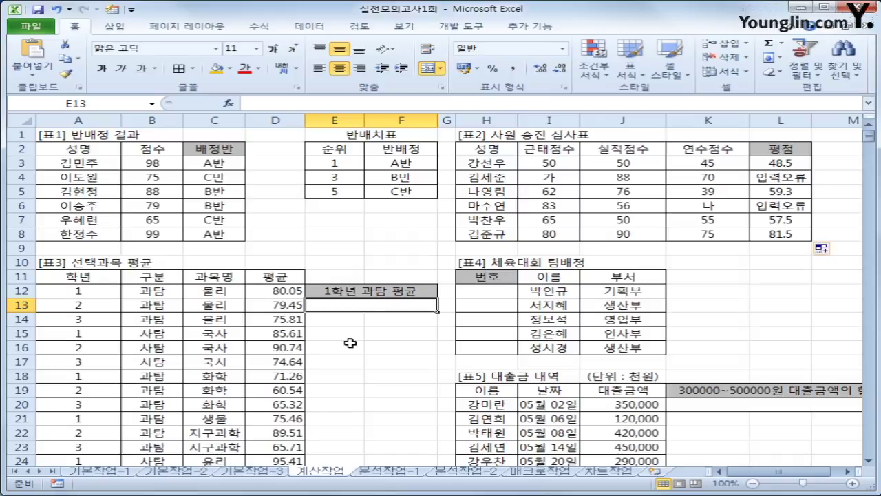
pyautogui.write('=')
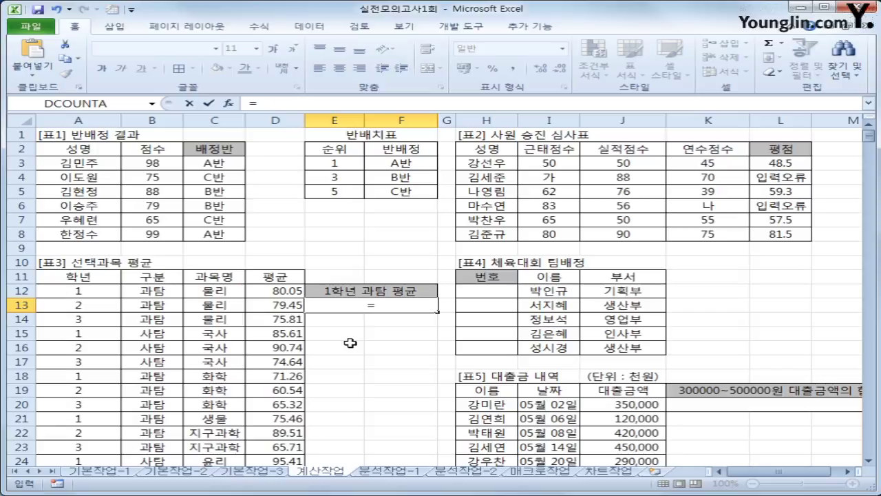
pyautogui.write('d')
pyautogui.press('BackSpace')
pyautogui.write('av')
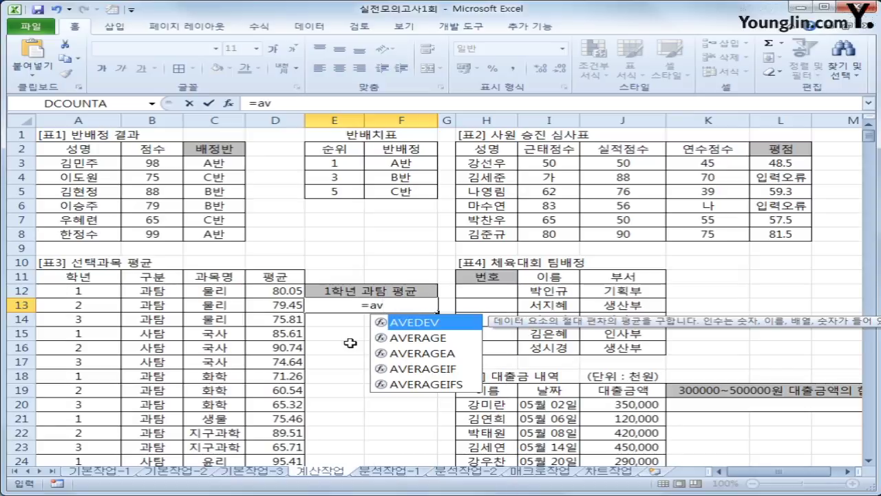
pyautogui.press('Down')
pyautogui.press('Down')
pyautogui.press('Down')
pyautogui.press('Down')
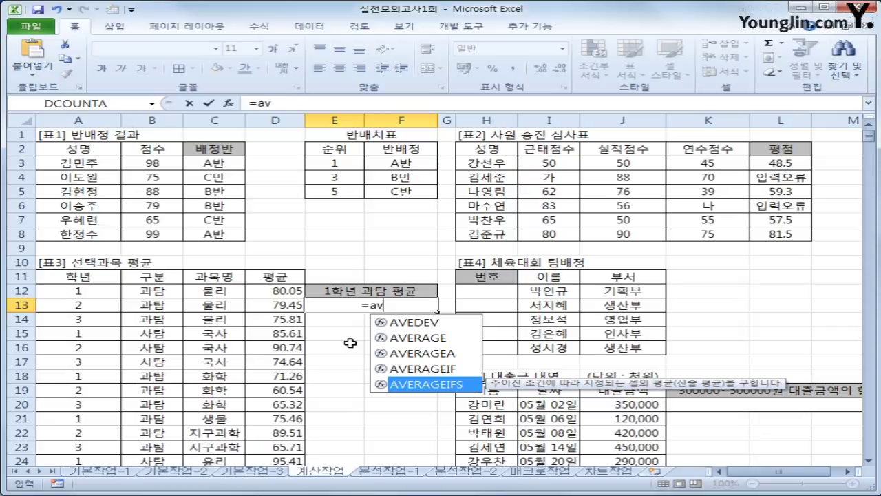
pyautogui.press('Tab')
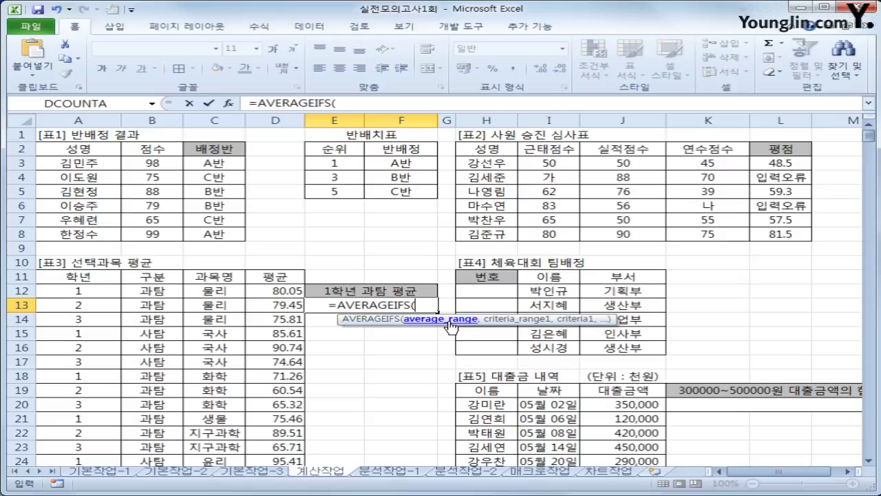
pyautogui.moveTo(275, 291); pyautogui.dragTo(282, 433)
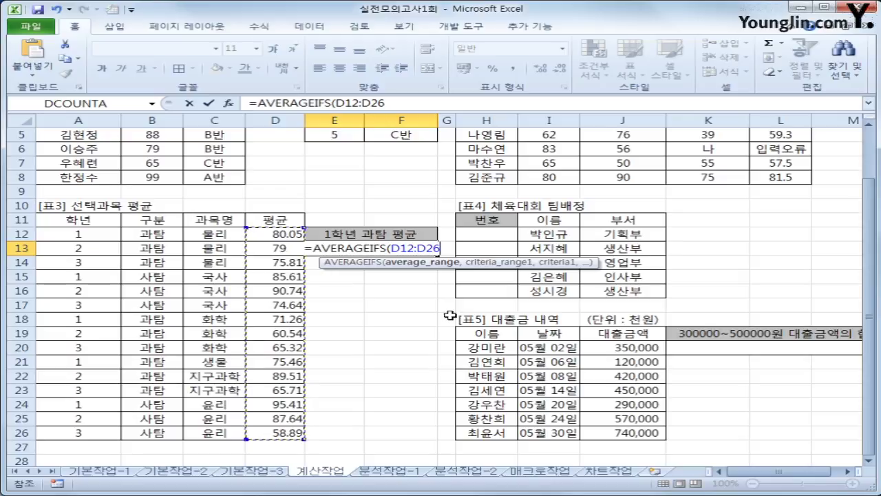
pyautogui.write(',')
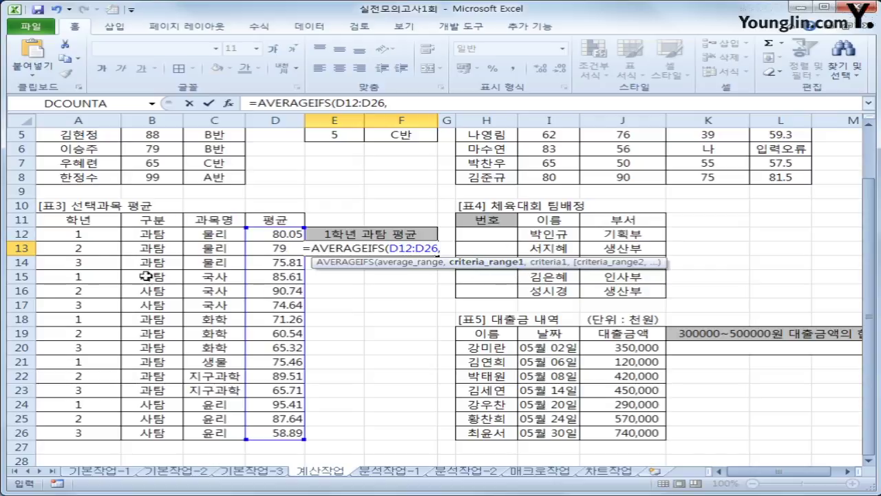
# - Complete the AVERAGEIFS formula in E13 with the criteria A12:A26 equal to "1" and B12:B26 equal to "과탐"
pyautogui.moveTo(103, 234); pyautogui.dragTo(78, 427)
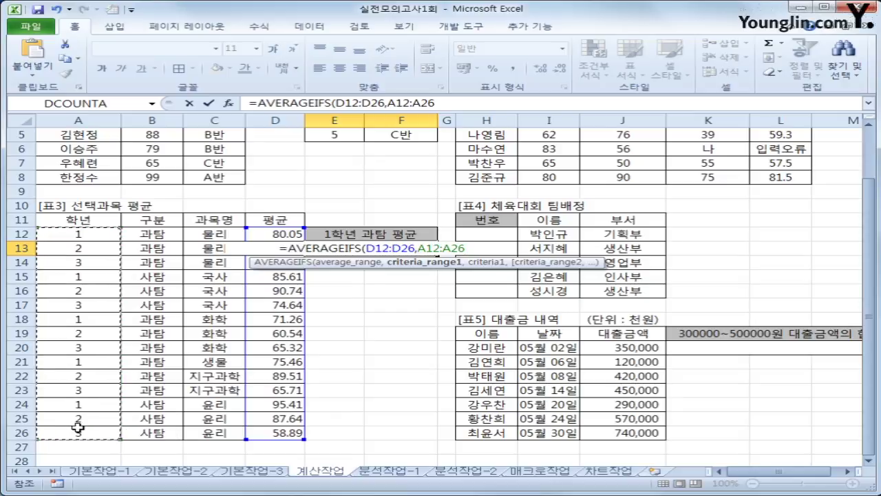
pyautogui.write(',')
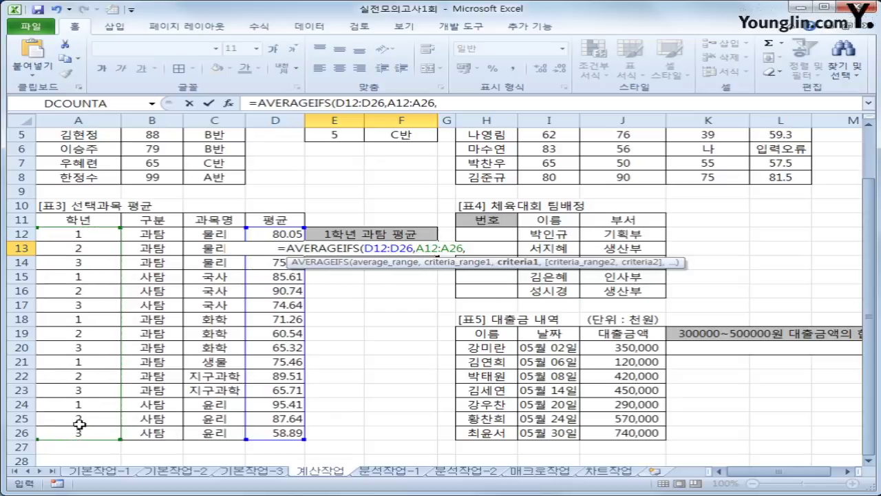
pyautogui.write('"1",')
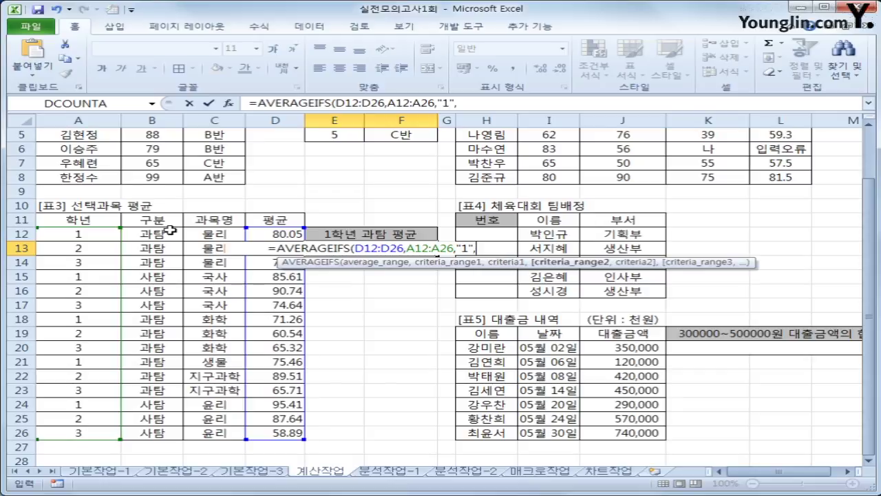
pyautogui.moveTo(169, 231); pyautogui.dragTo(158, 433)
pyautogui.write(',')
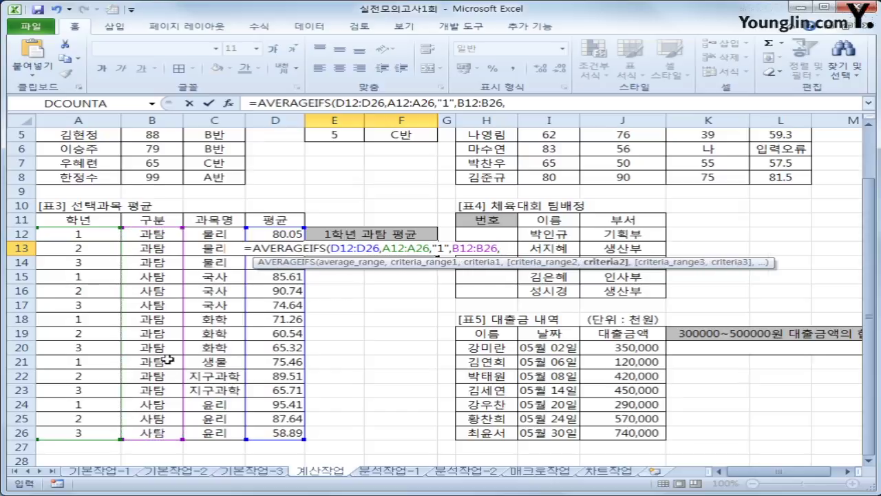
pyautogui.write('"과탐')
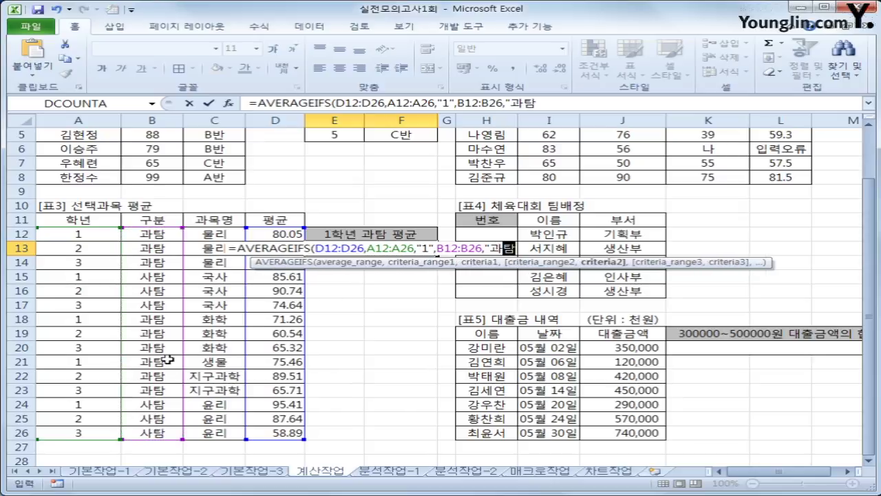
pyautogui.write('")')
pyautogui.press('Return')
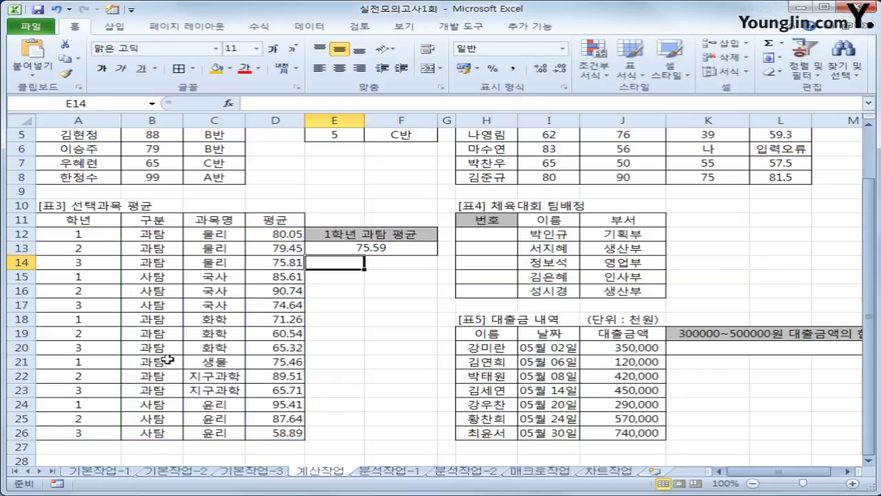
pyautogui.press('Up')
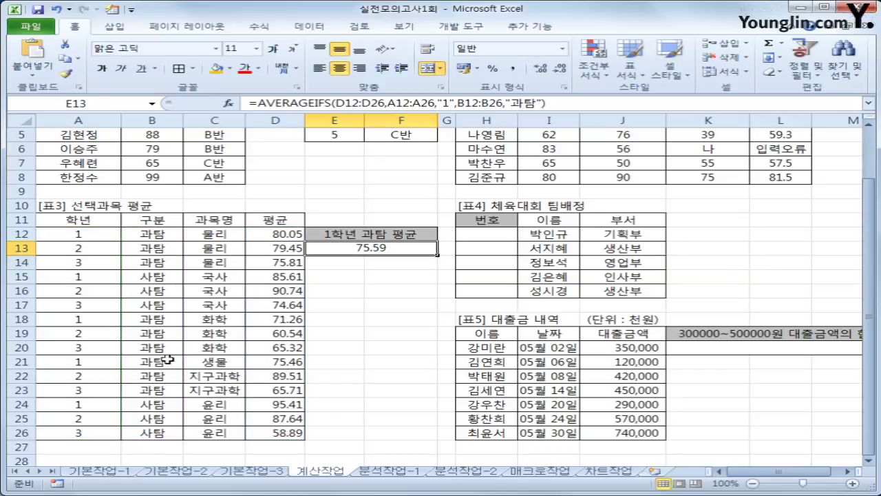
# - Check the E13 average against the combined average of the first-grade 과탐 scores in D12, D18 and D21
pyautogui.click(267, 236)
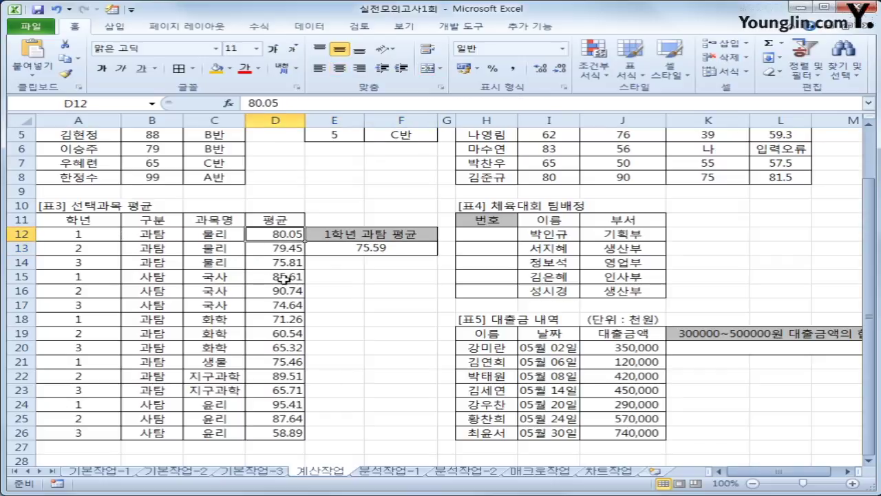
pyautogui.keyDown('ctrl'); pyautogui.click(274, 319); pyautogui.keyUp('ctrl')
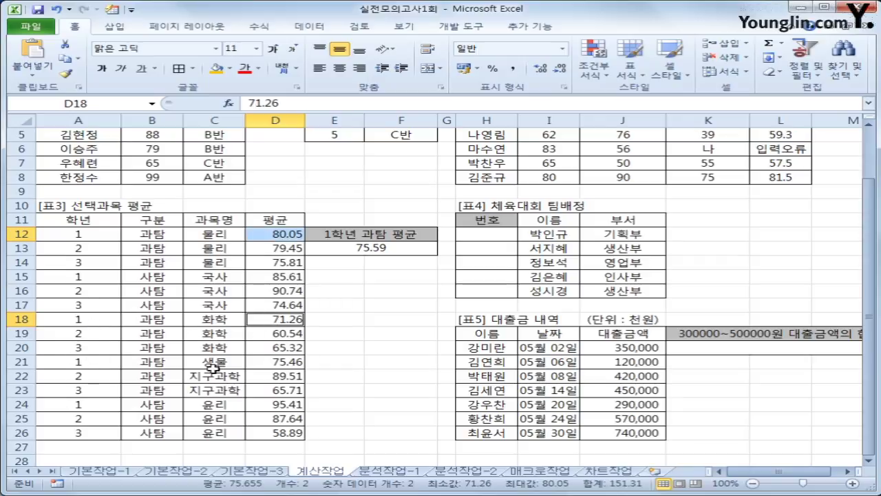
pyautogui.keyDown('ctrl'); pyautogui.click(282, 361); pyautogui.keyUp('ctrl')
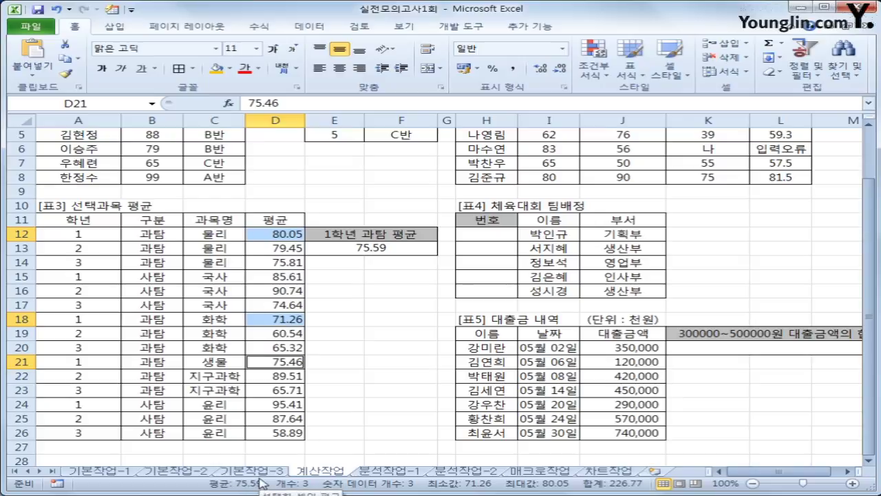
pyautogui.click(379, 249)
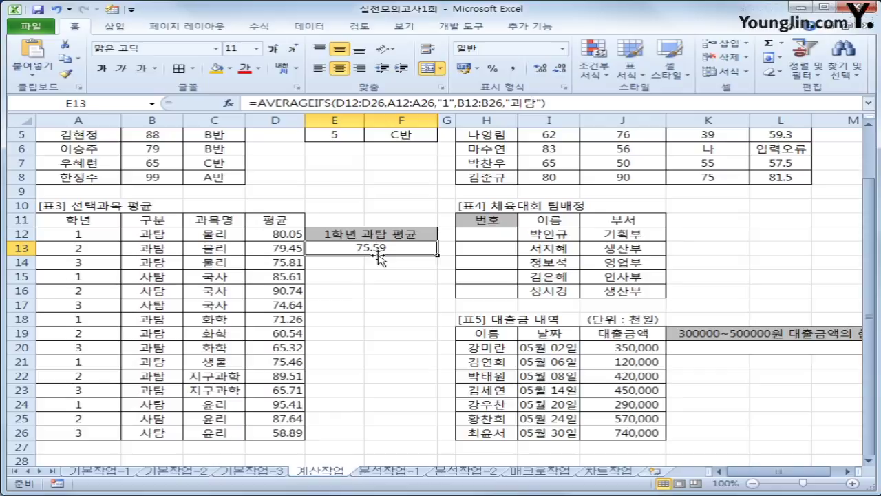
# - Enter the formula =ROW() in H12, the first 번호 cell of 표4
pyautogui.click(490, 236)
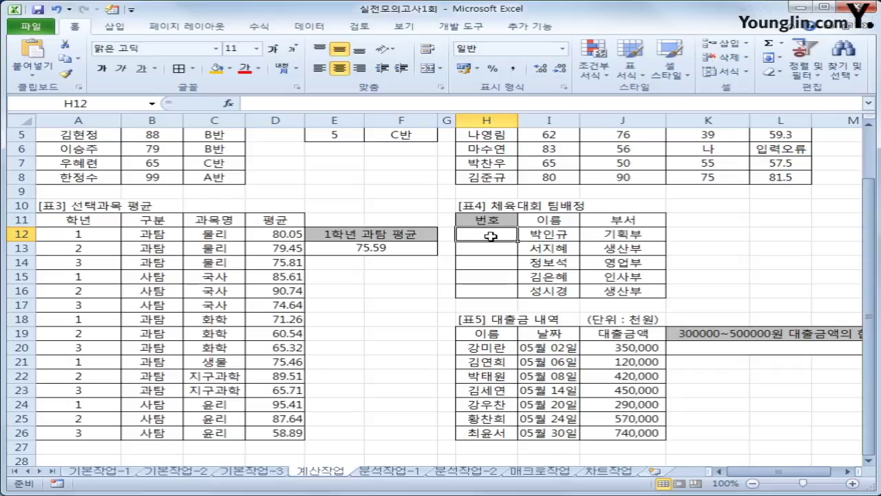
pyautogui.write('=')
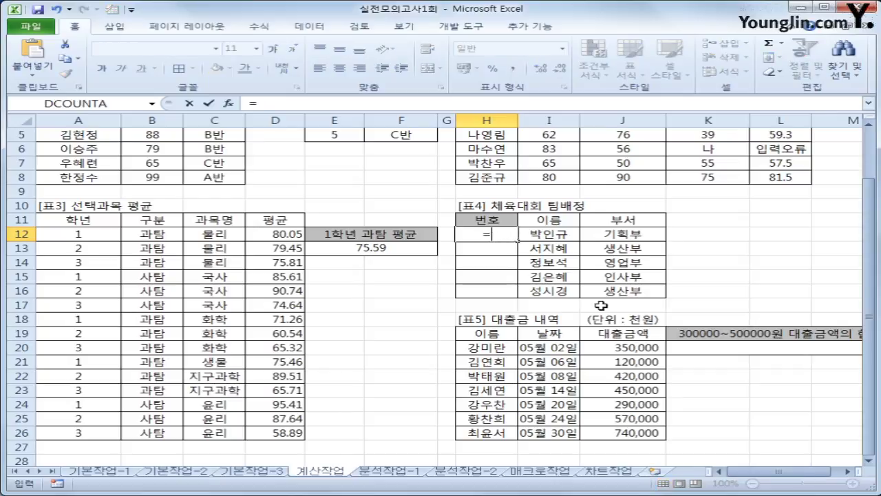
pyautogui.write('row')
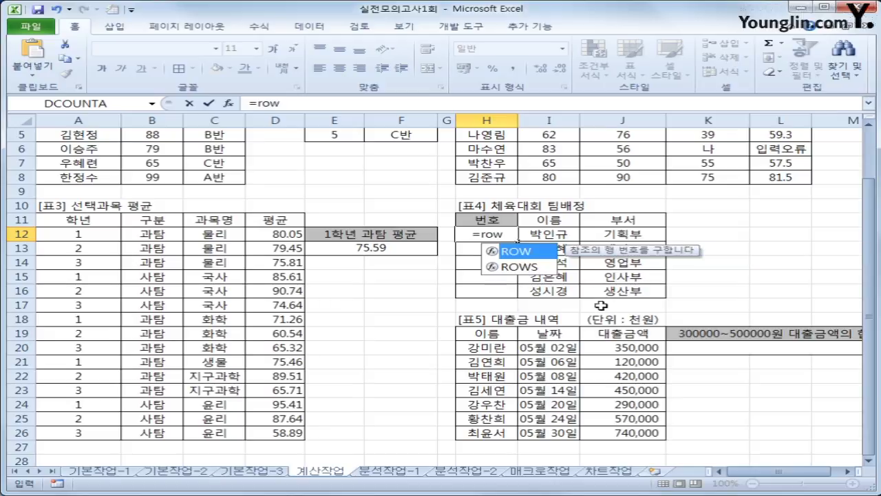
pyautogui.press('Tab')
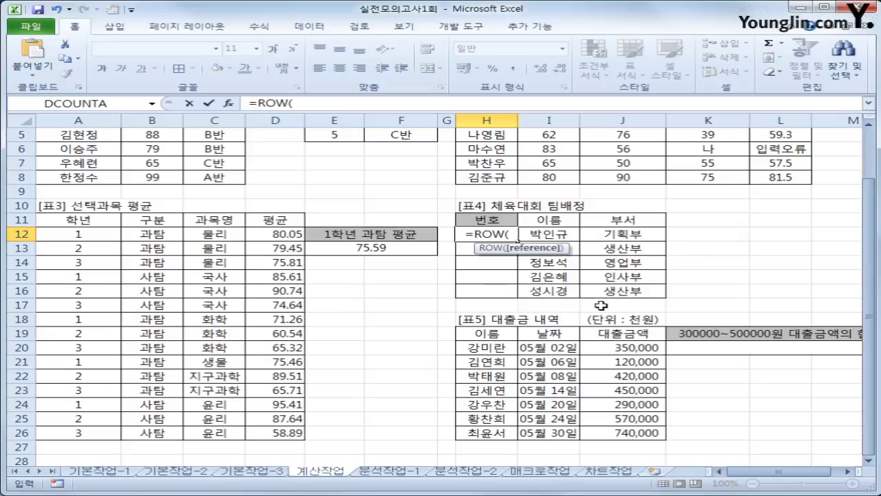
pyautogui.write(')')
pyautogui.press('Return')
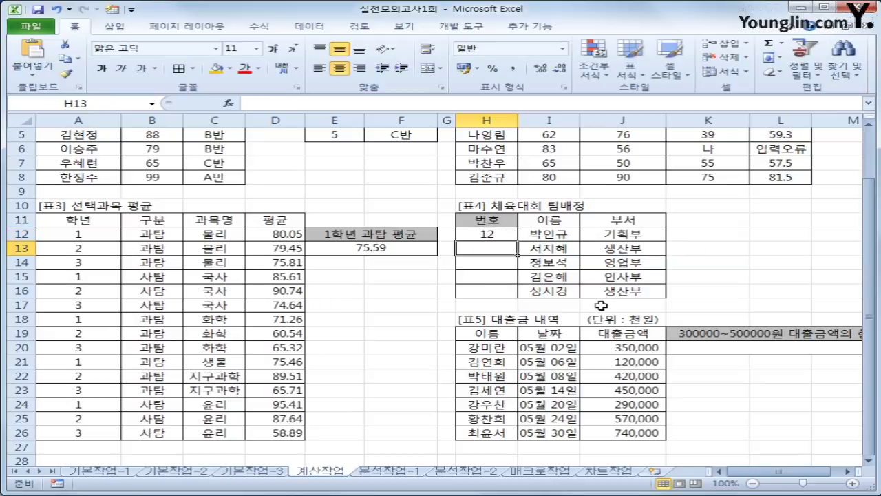
# - Change the 번호 formula in H12 to =ROW()-11 and fill it down to H16
pyautogui.click(487, 234)
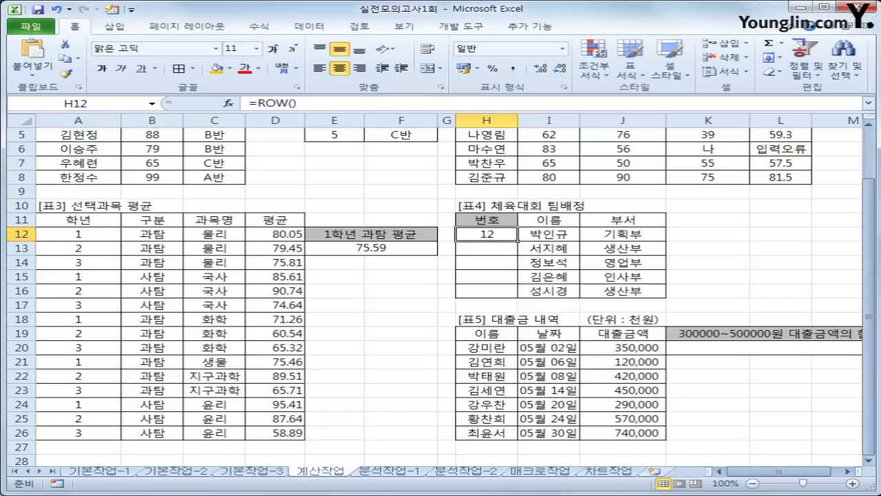
pyautogui.click(322, 104)
pyautogui.write('-11')
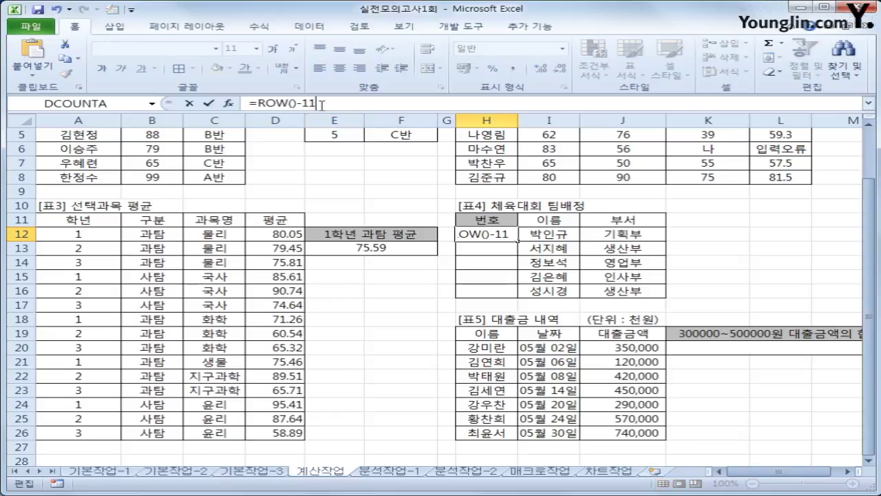
pyautogui.press('Return')
pyautogui.click(484, 236)
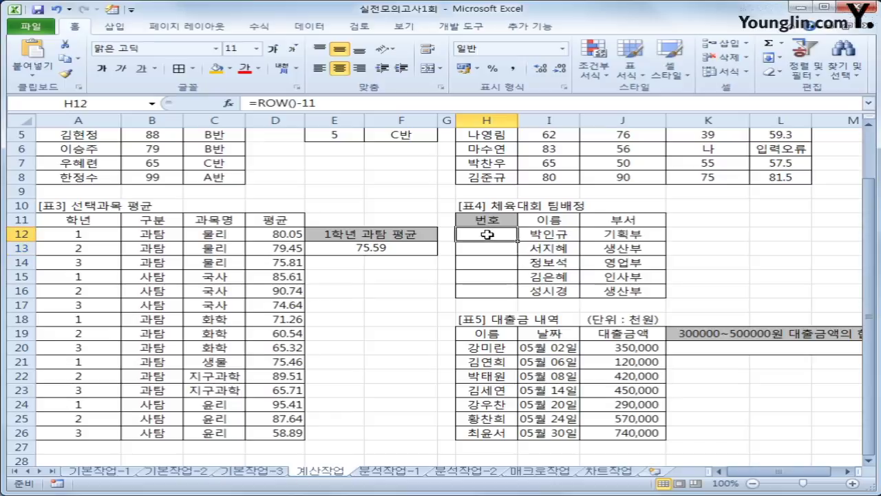
pyautogui.moveTo(518, 250); pyautogui.dragTo(514, 293)
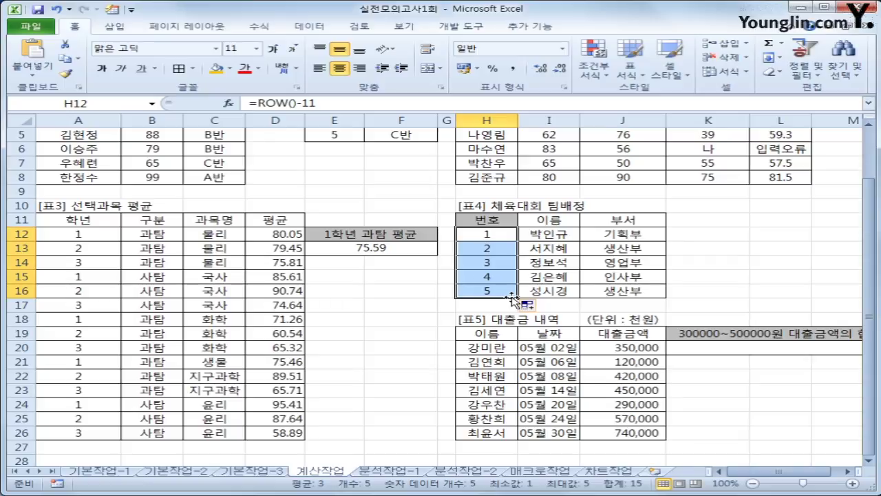
# - Start a SUMIFS formula in K20, under 300000~500000원 대출금액의 합계, with J20:J26 as the sum range
pyautogui.click(704, 351)
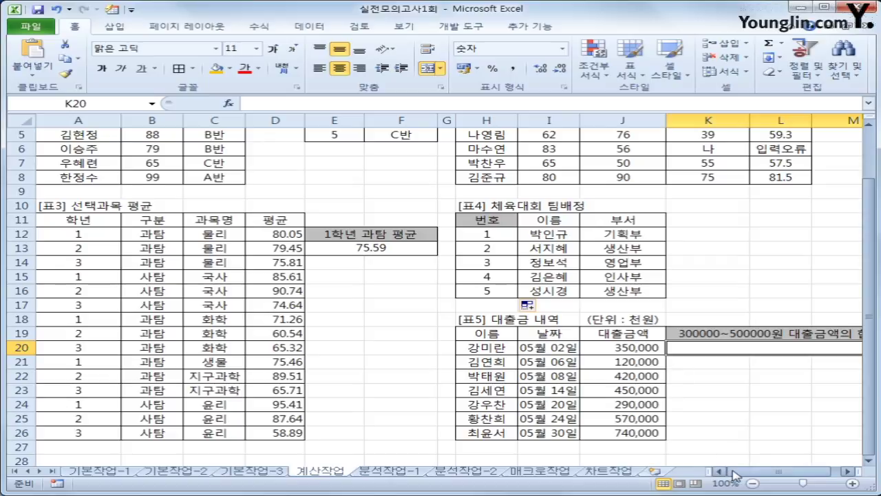
pyautogui.moveTo(741, 472); pyautogui.dragTo(752, 475)
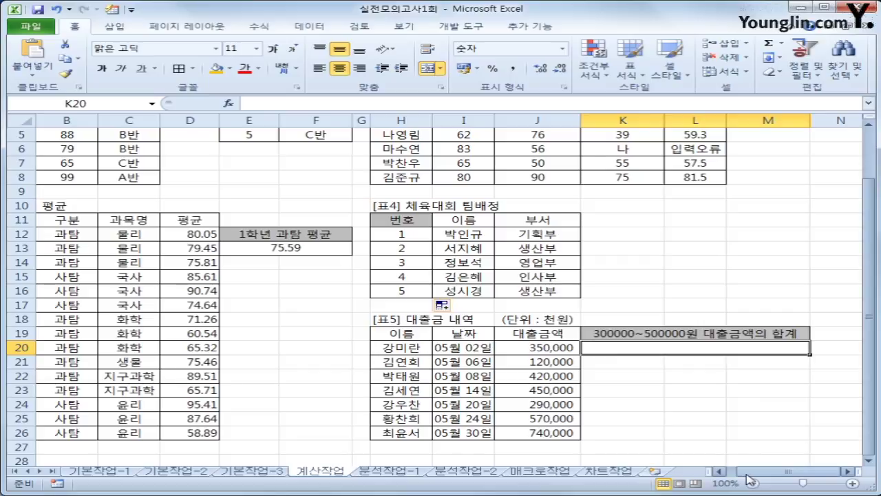
pyautogui.write('=녀')
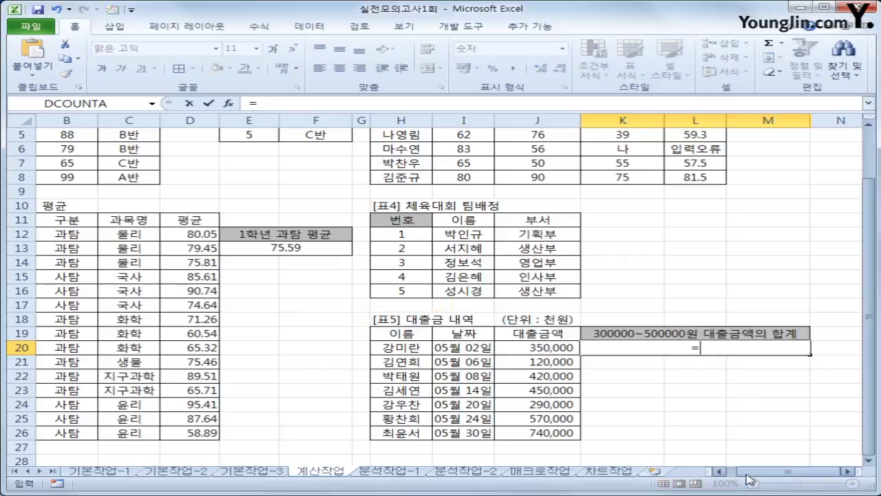
pyautogui.press('BackSpace')
pyautogui.press('BackSpace')
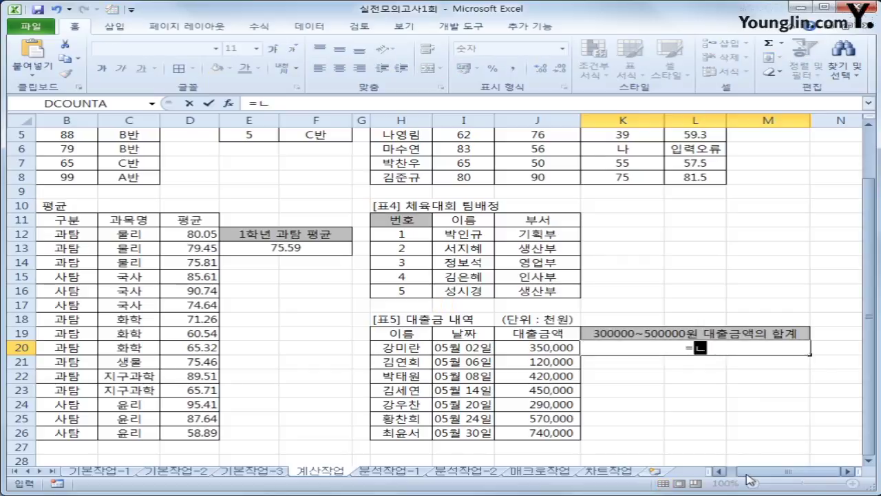
pyautogui.write('sumifs')
pyautogui.press('Tab')
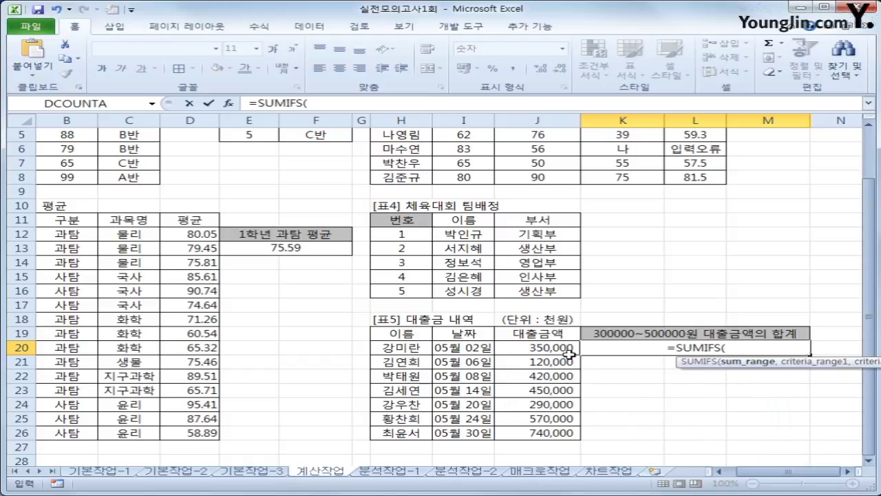
pyautogui.moveTo(554, 348); pyautogui.dragTo(554, 432)
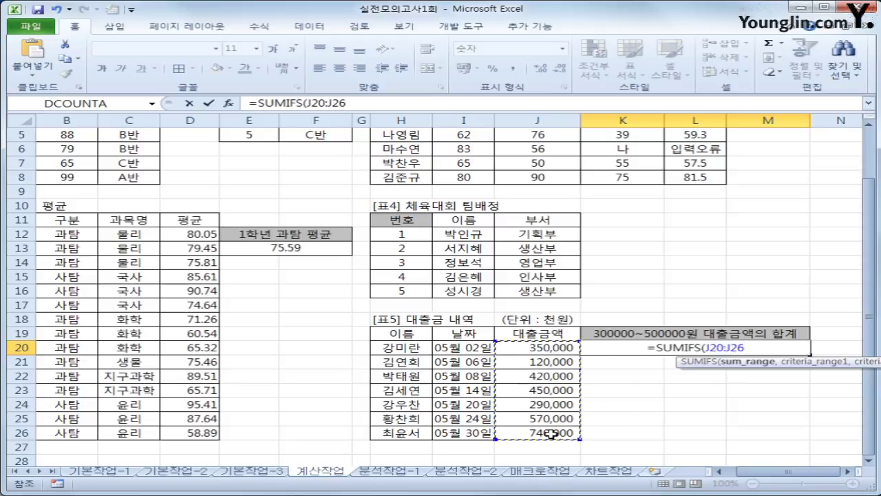
pyautogui.write(',')
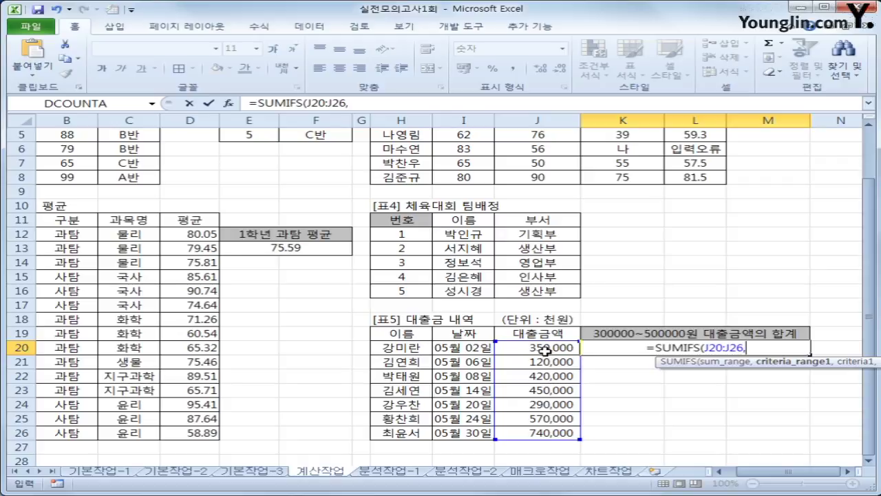
# - Add the first SUMIFS condition, criteria range J20:J26 with the criterion ">=300000"
pyautogui.moveTo(543, 347); pyautogui.dragTo(540, 433)
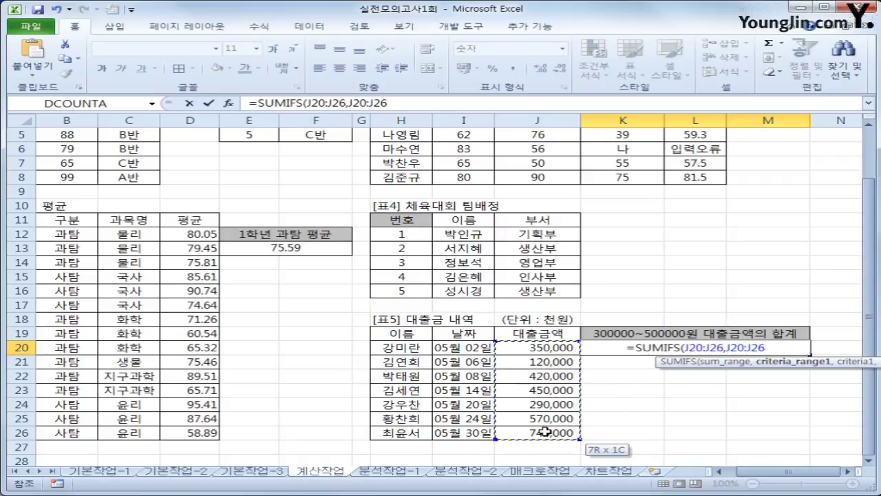
pyautogui.write(',')
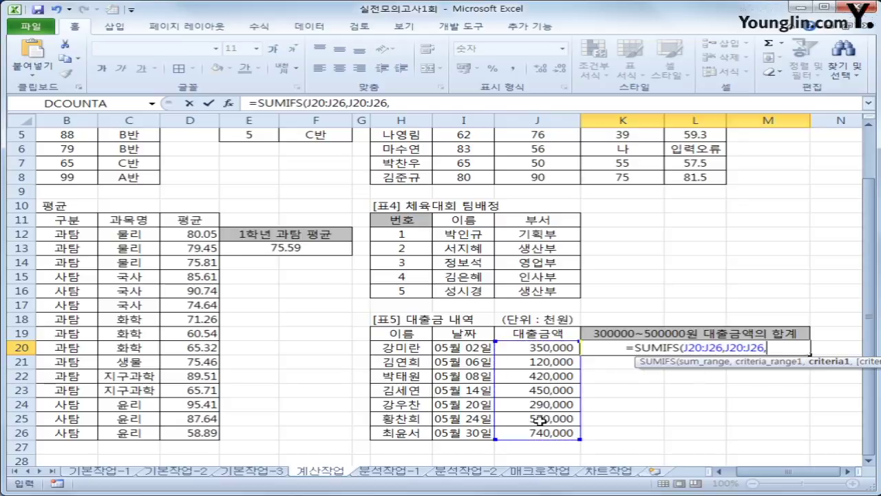
pyautogui.write('">=')
pyautogui.write('3')
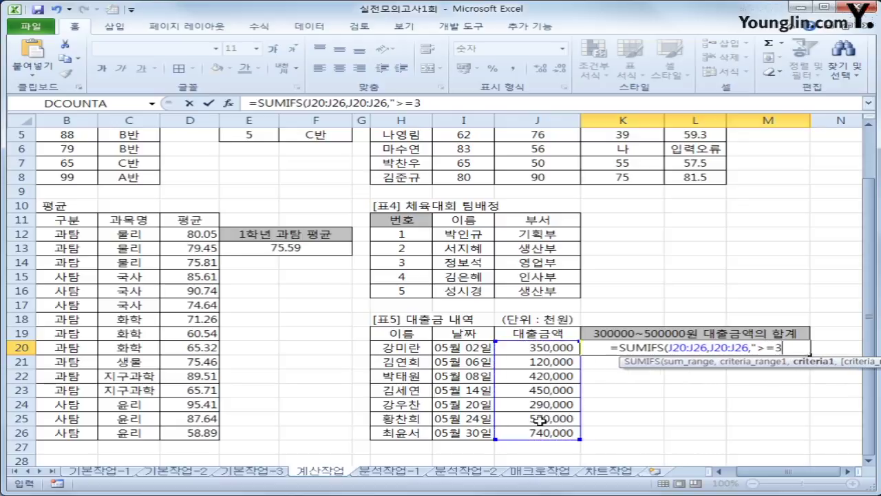
pyautogui.write('00000",')
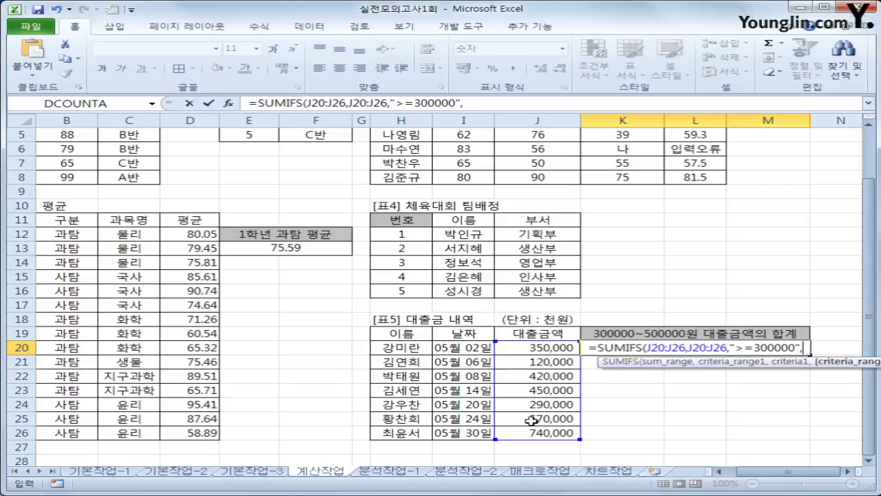
# - Complete the K20 SUMIFS formula with the second condition, J20:J26 with the criterion "<=500000"
pyautogui.moveTo(528, 348); pyautogui.dragTo(527, 436)
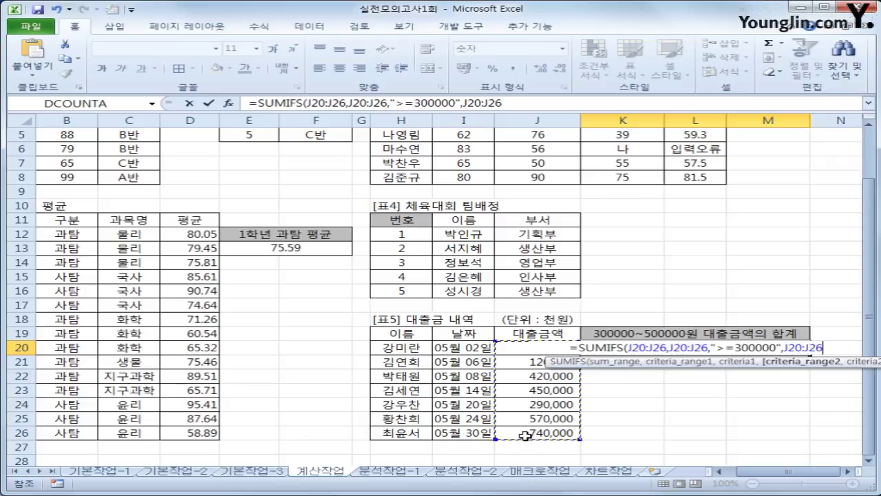
pyautogui.write(',"<')
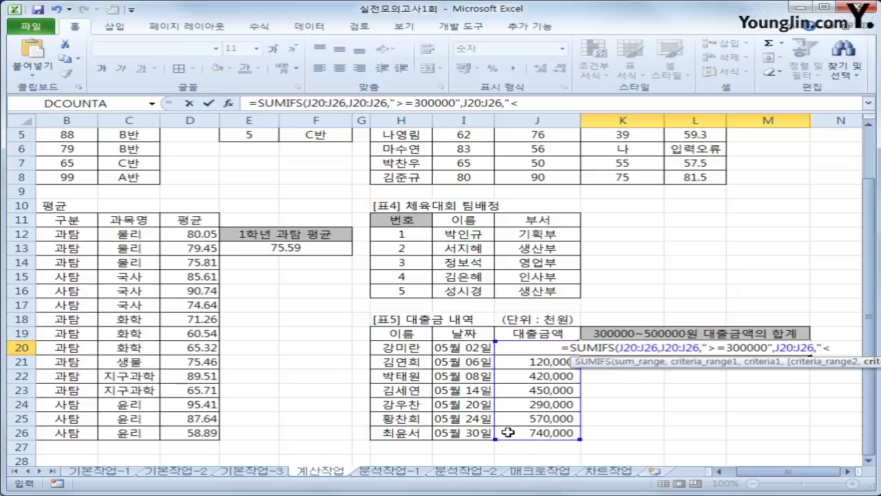
pyautogui.write('=500000')
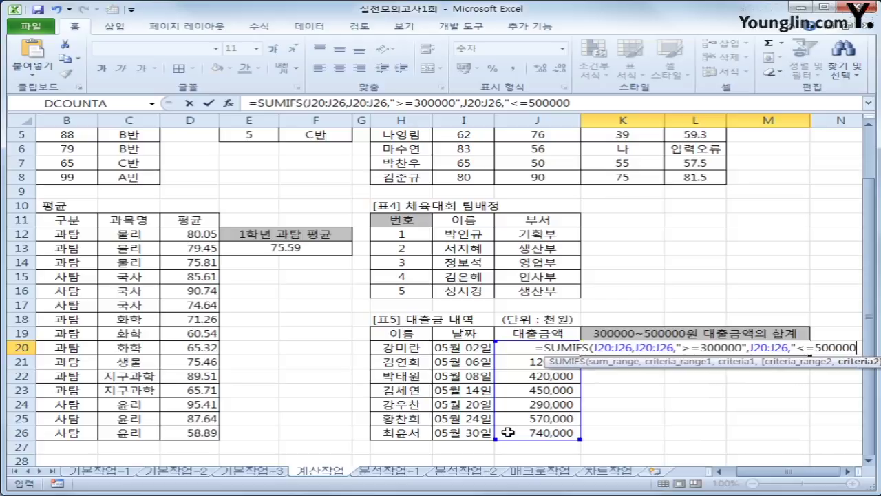
pyautogui.write('")')
pyautogui.press('Return')
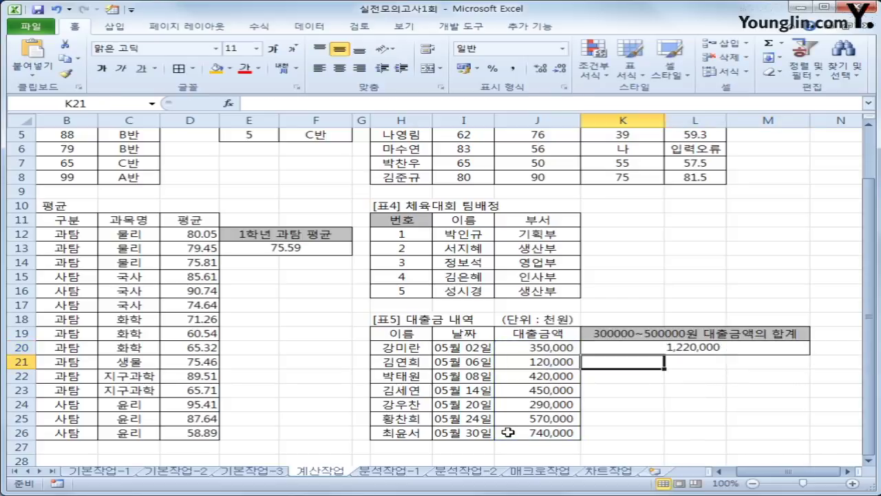
pyautogui.press('Up')
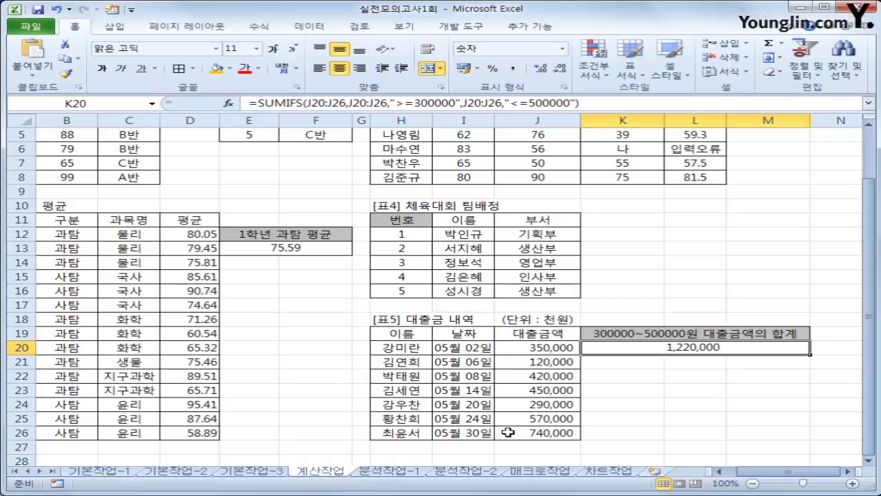
# - On the 분석작업-1 sheet, sort the 전국 연합학력평가 table in ascending order by 선택과목
pyautogui.click(388, 470)
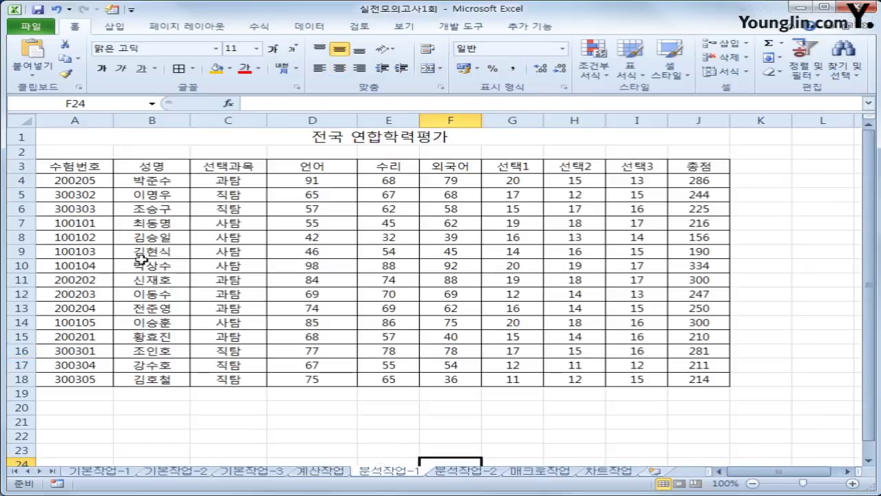
pyautogui.click(91, 164)
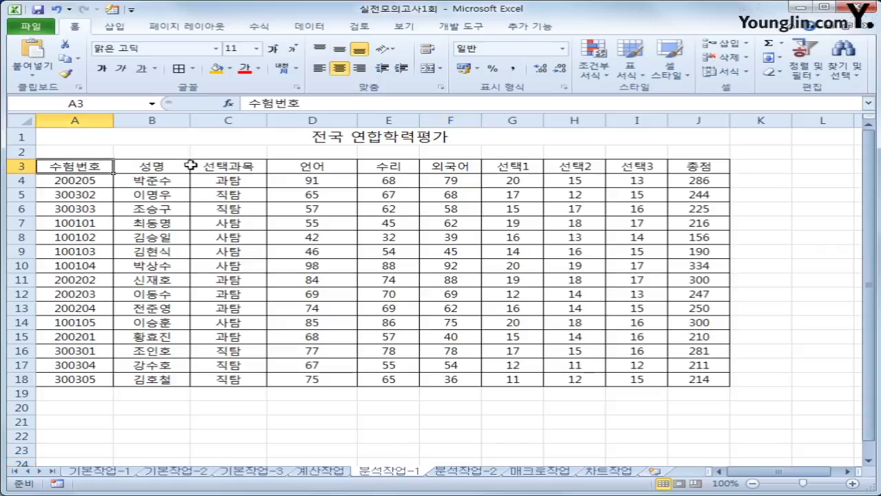
pyautogui.click(217, 165)
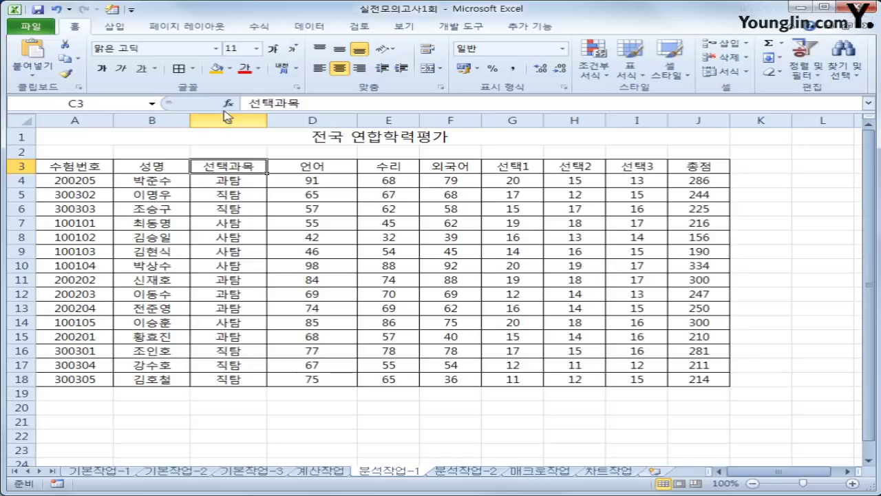
pyautogui.click(308, 27)
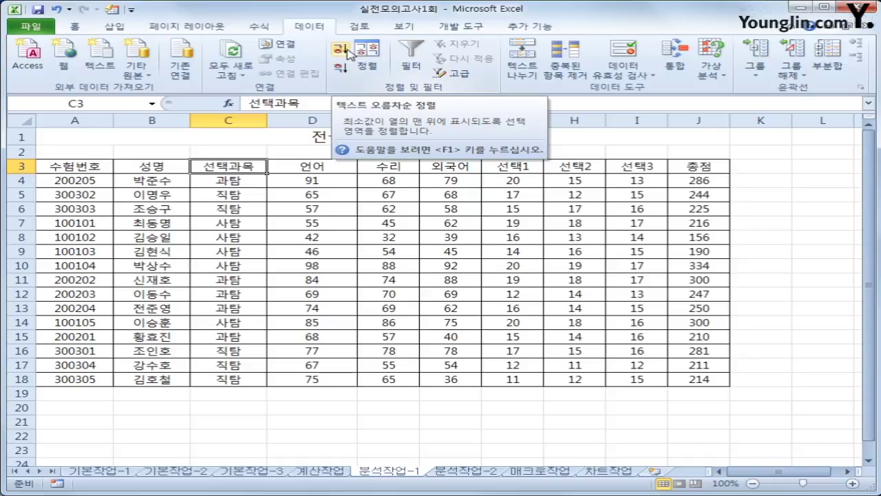
pyautogui.click(347, 53)
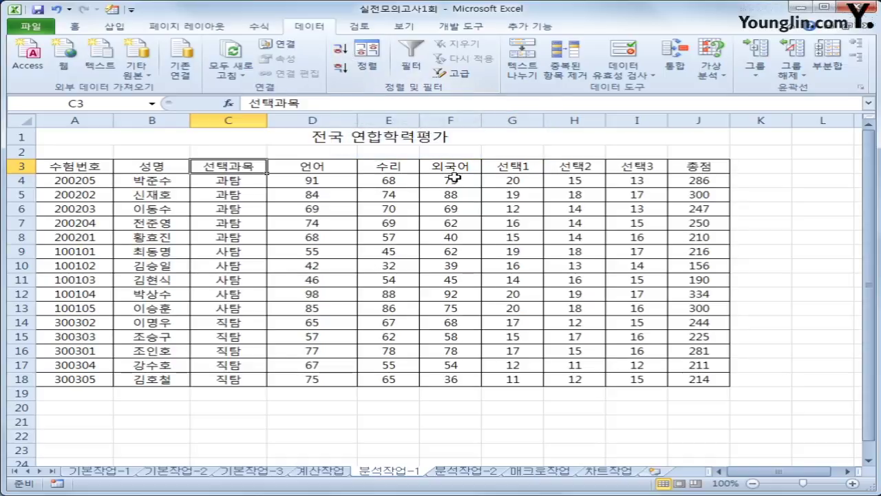
# - Set up a subtotal (부분합) for the table, grouped by 선택과목 and using the 최대값 function
pyautogui.click(829, 62)
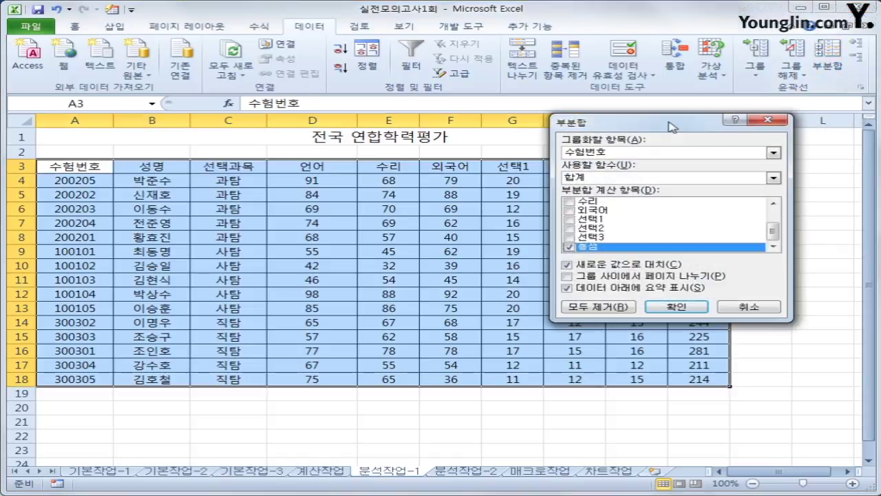
pyautogui.moveTo(758, 118); pyautogui.dragTo(567, 136)
pyautogui.click(579, 175)
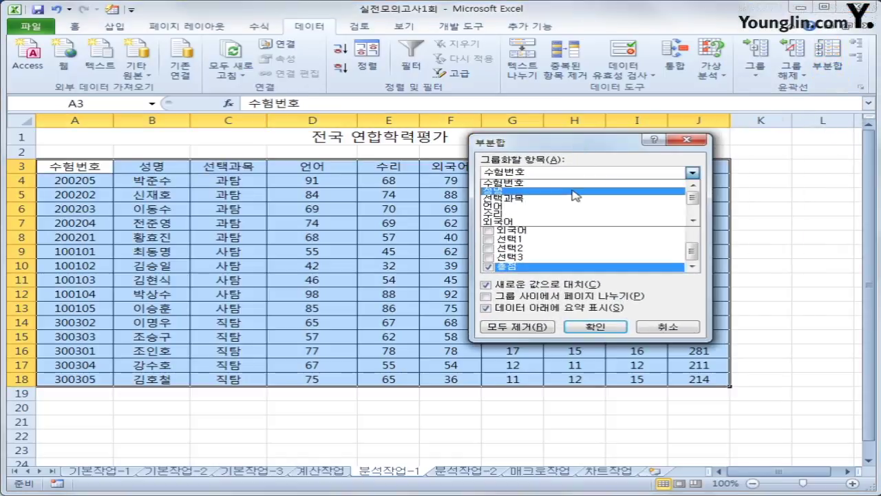
pyautogui.click(569, 200)
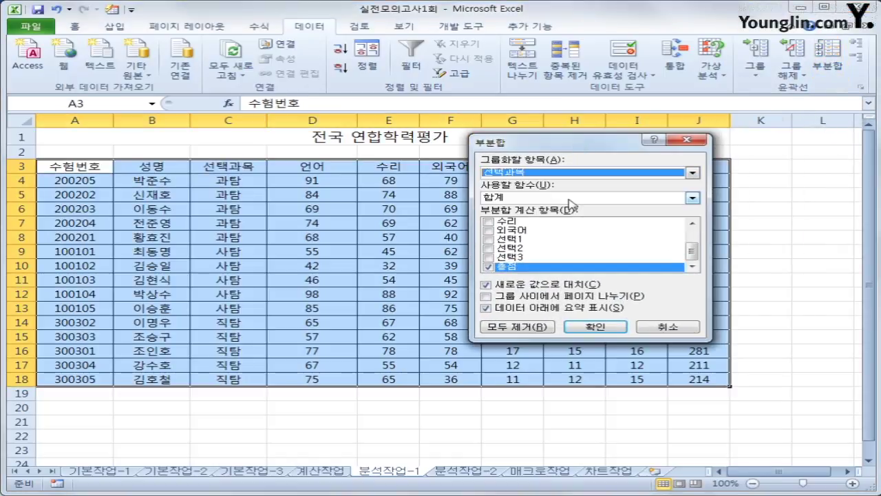
pyautogui.click(558, 200)
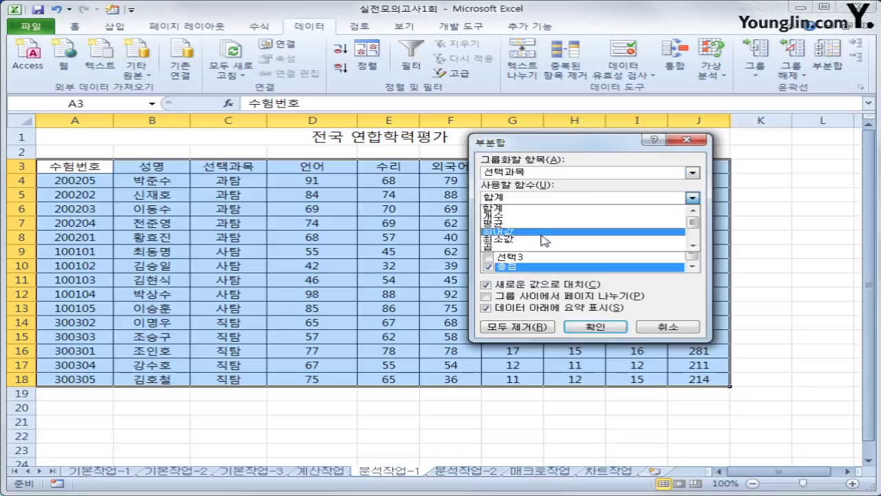
pyautogui.click(544, 233)
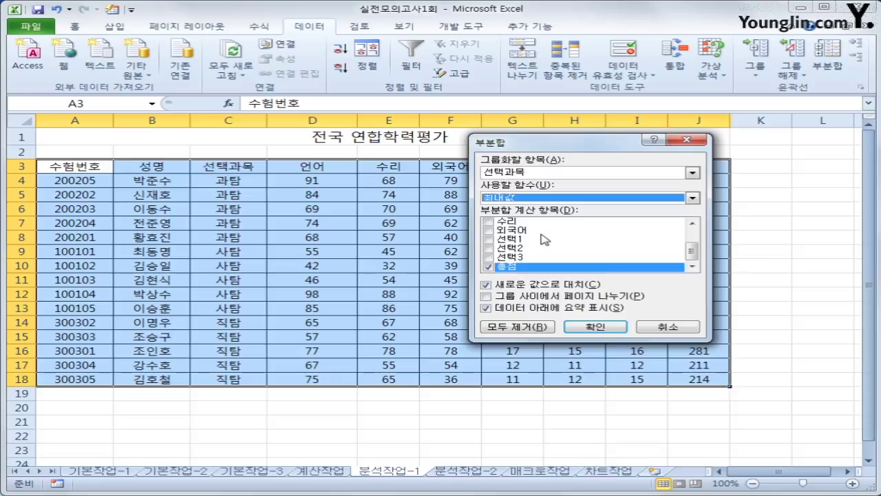
# - Include 언어, 수리 and 외국어 among the subtotal's calculated fields
pyautogui.click(692, 223)
pyautogui.click(692, 224)
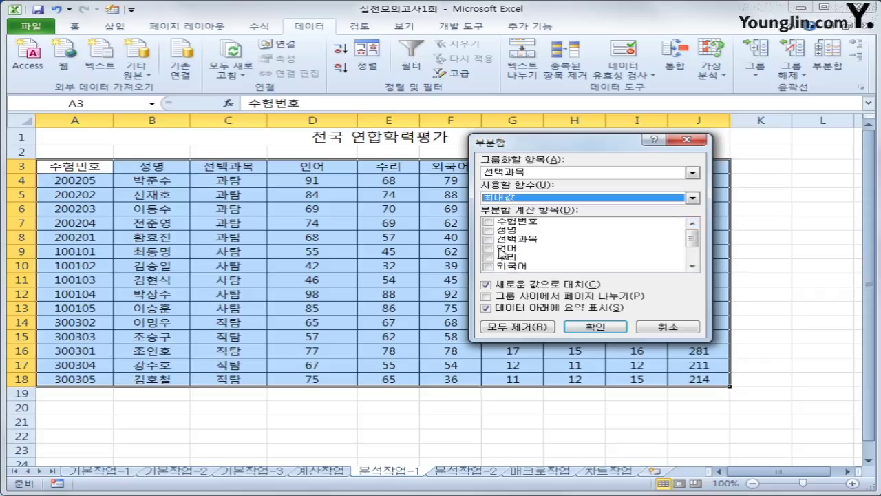
pyautogui.click(489, 249)
pyautogui.click(488, 257)
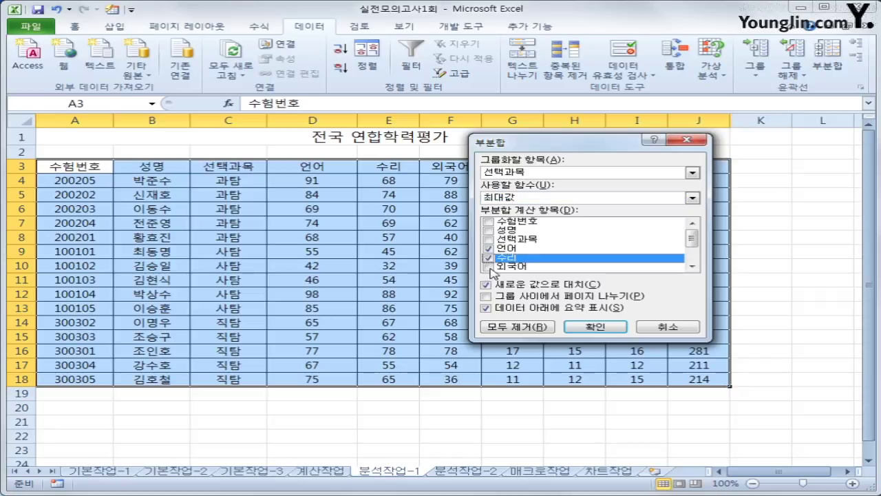
pyautogui.click(488, 266)
pyautogui.click(693, 266)
pyautogui.click(693, 267)
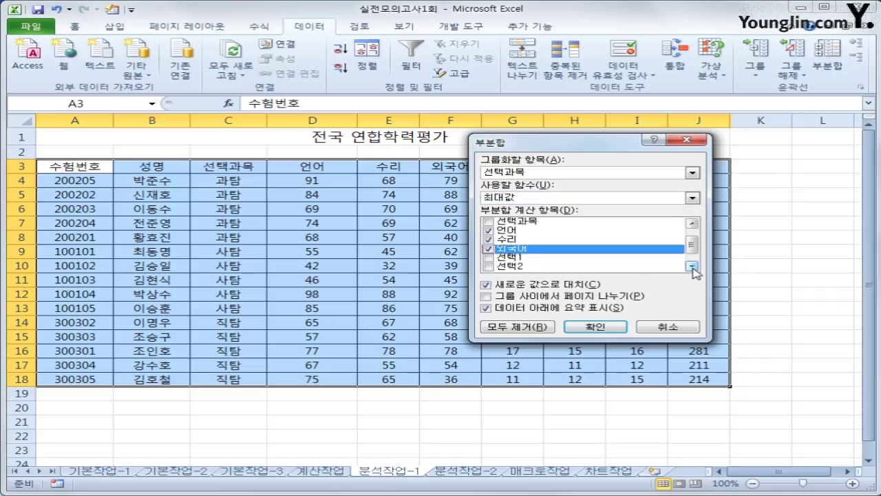
# - Add 선택1, 선택2 and 선택3 to the subtotal fields, exclude 총점, and apply the subtotal
pyautogui.moveTo(602, 145); pyautogui.dragTo(718, 177)
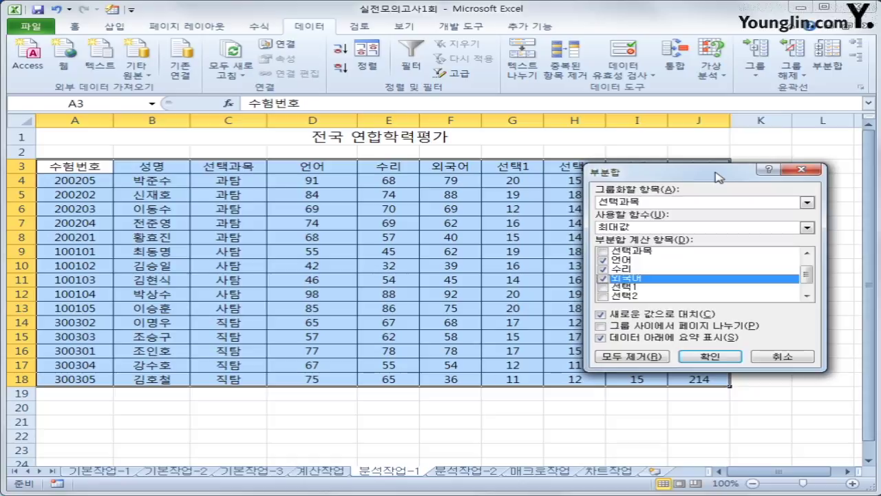
pyautogui.click(603, 287)
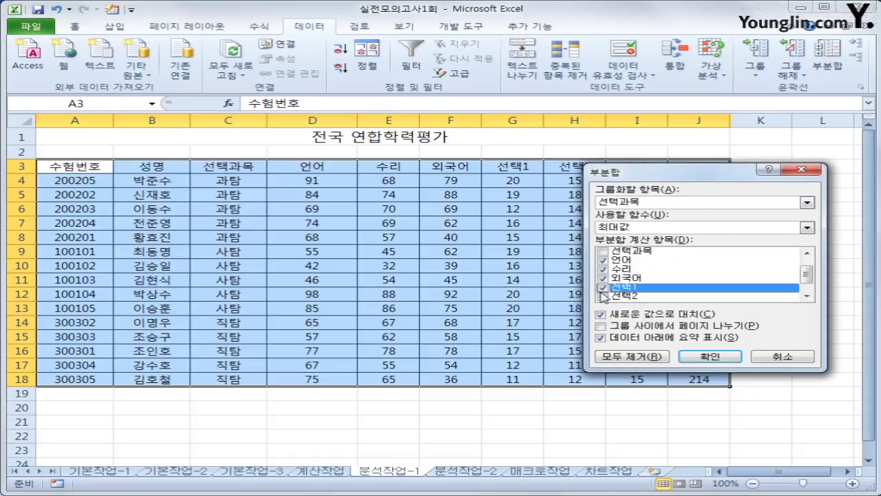
pyautogui.click(602, 296)
pyautogui.moveTo(805, 274); pyautogui.dragTo(806, 282)
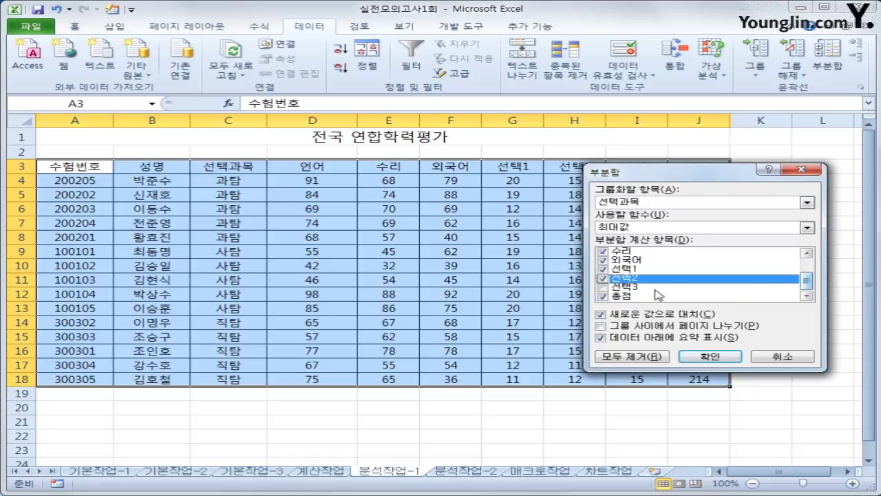
pyautogui.click(602, 287)
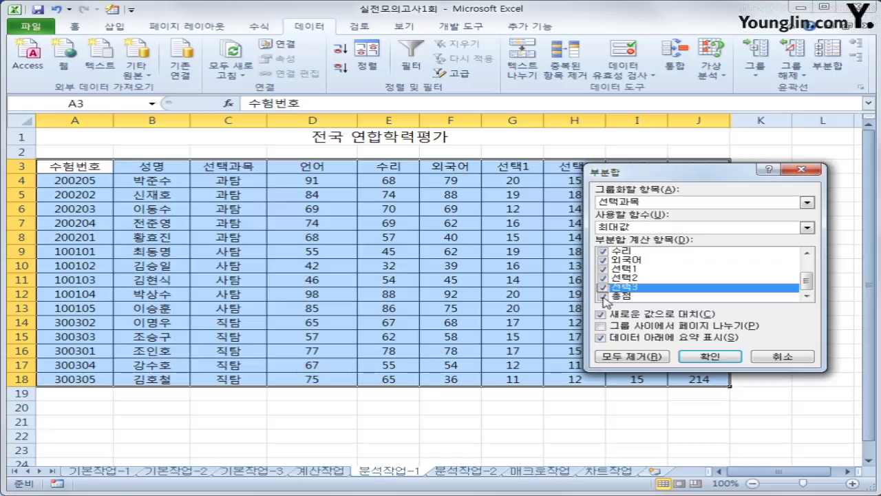
pyautogui.click(602, 296)
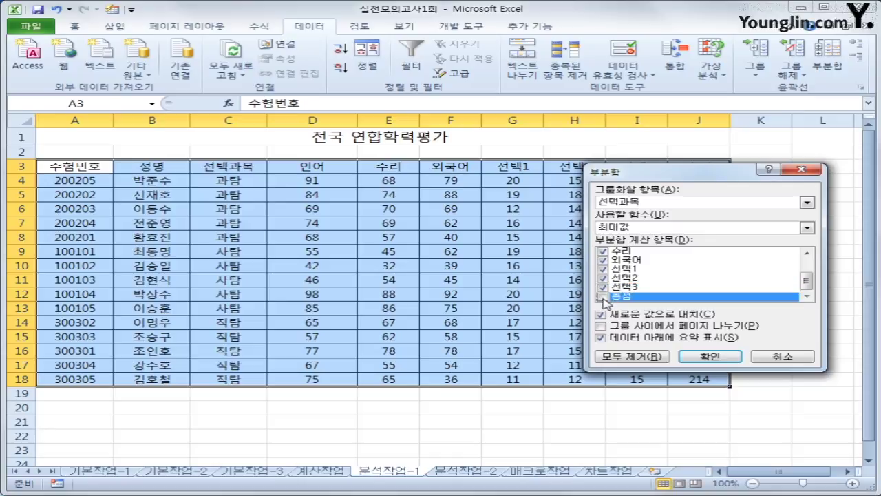
pyautogui.click(707, 356)
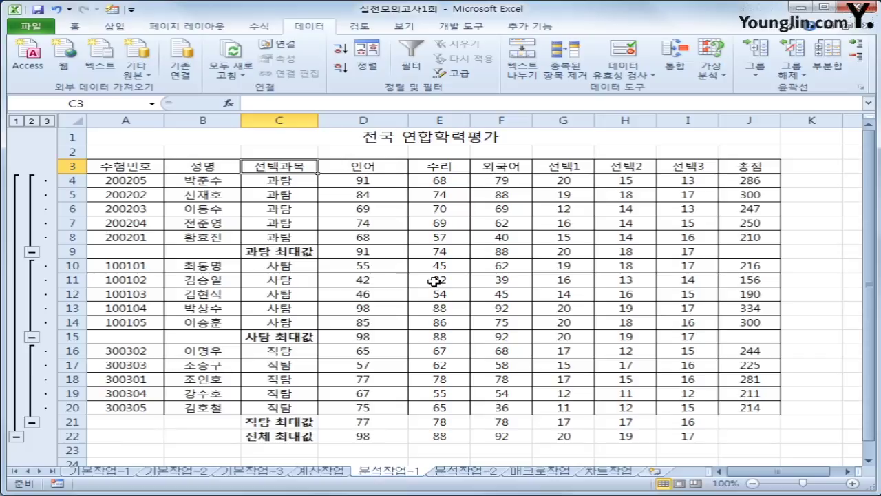
# - Add a second subtotal using the 최소값 function for the same fields, keeping the existing 최대값 subtotals instead of replacing them
pyautogui.click(826, 62)
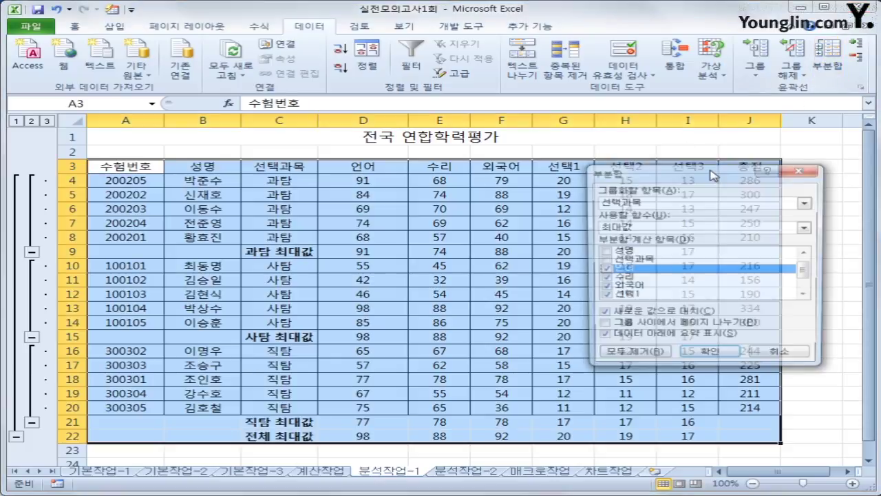
pyautogui.moveTo(620, 169); pyautogui.dragTo(513, 152)
pyautogui.click(544, 210)
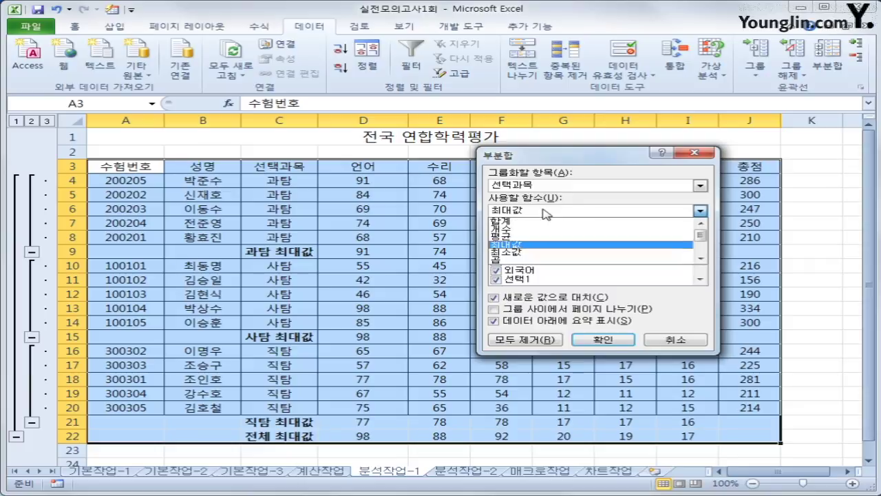
pyautogui.click(518, 253)
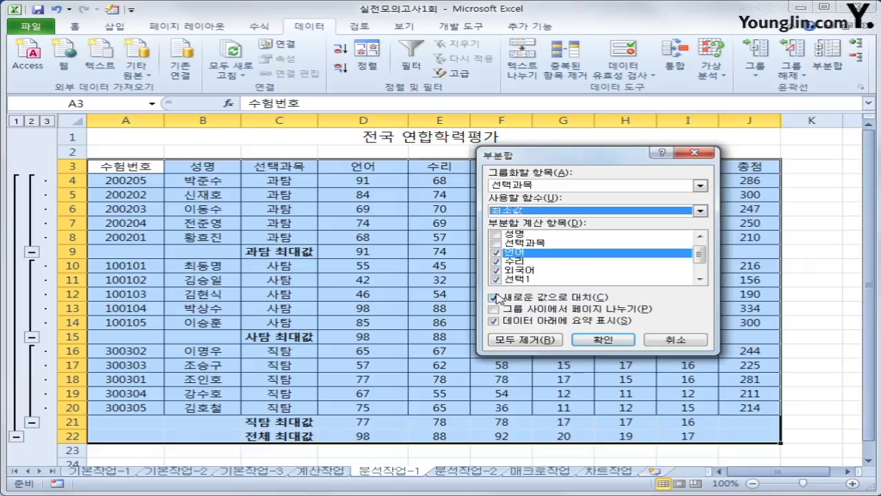
pyautogui.click(547, 301)
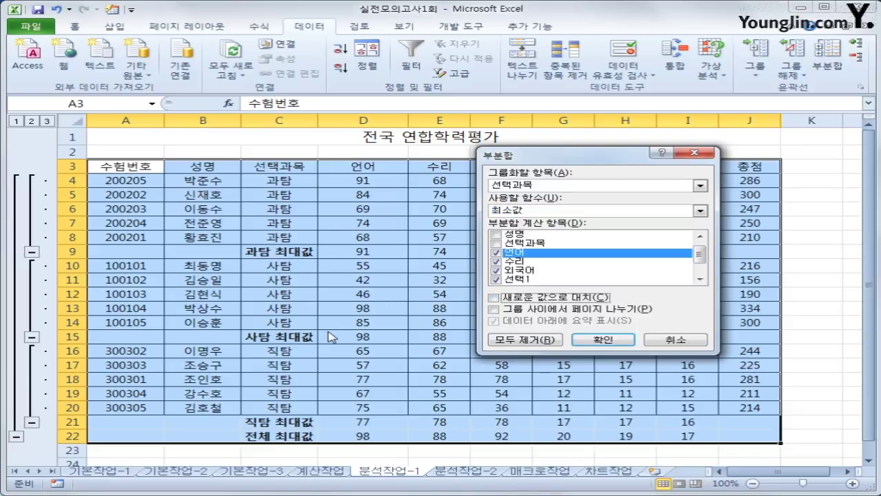
pyautogui.click(600, 346)
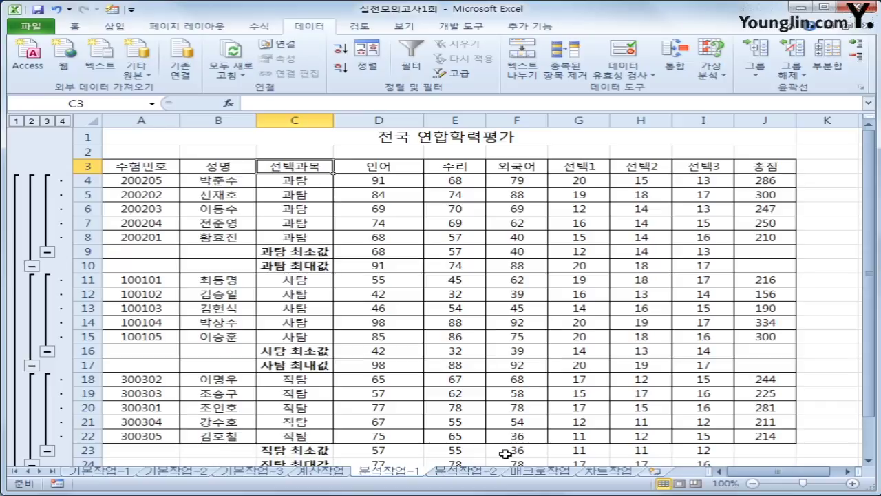
# - On the 분석작업-2 sheet, enter 전기 as the first 항목 of [표4], in cell F15
pyautogui.click(491, 475)
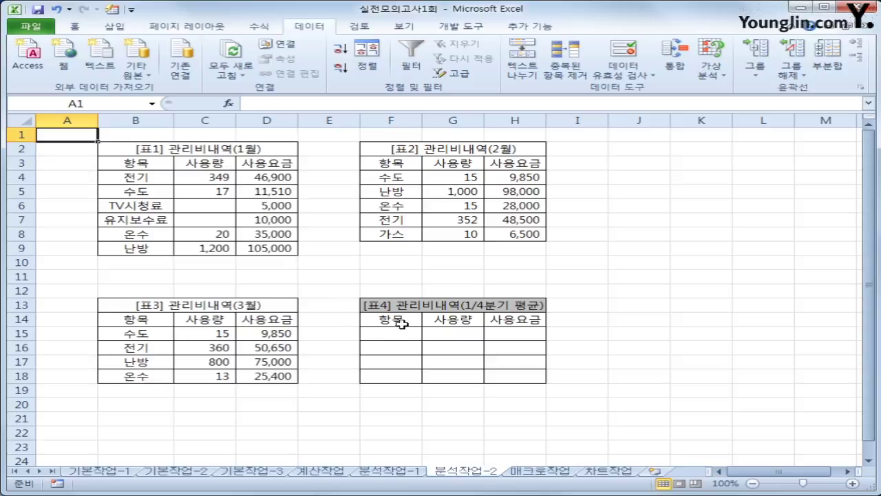
pyautogui.moveTo(399, 320); pyautogui.dragTo(504, 381)
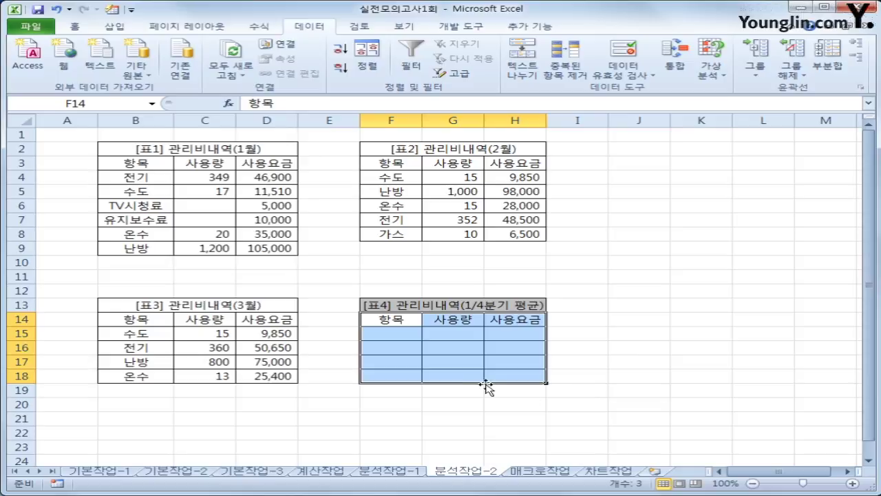
pyautogui.click(387, 333)
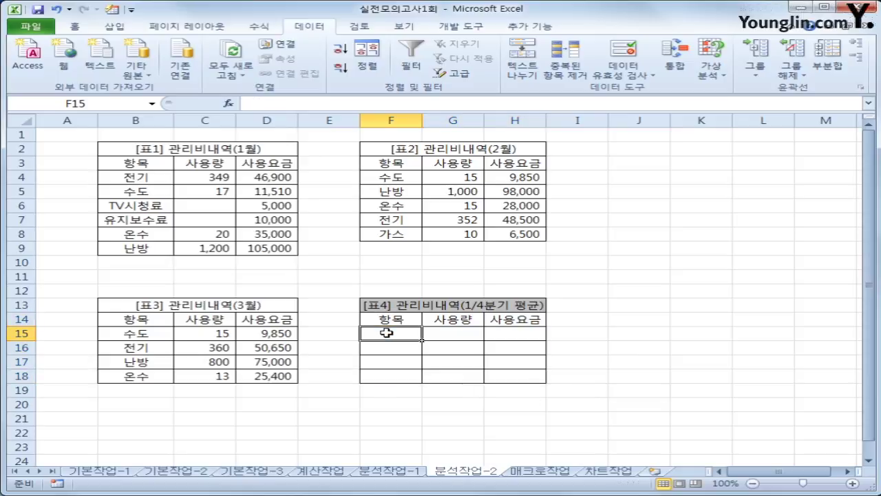
pyautogui.write('수도')
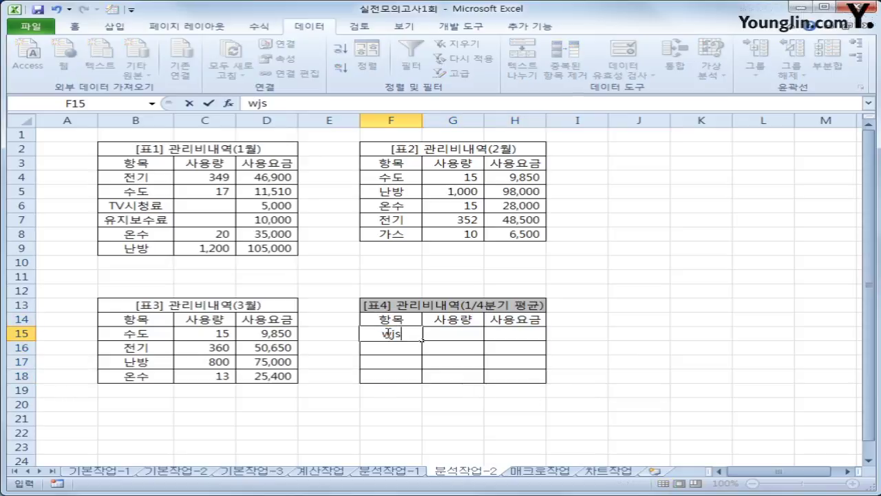
pyautogui.press('BackSpace')
pyautogui.press('BackSpace')
pyautogui.write('전기')
pyautogui.press('Return')
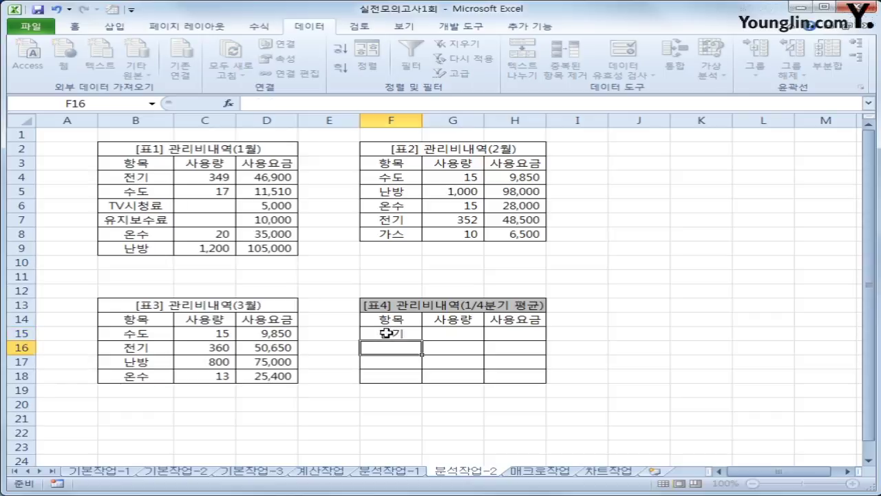
# - Enter 수도, 난방 and 온수 in cells F16 to F18 of the [표4] 항목 column
pyautogui.write('수도')
pyautogui.press('Return')
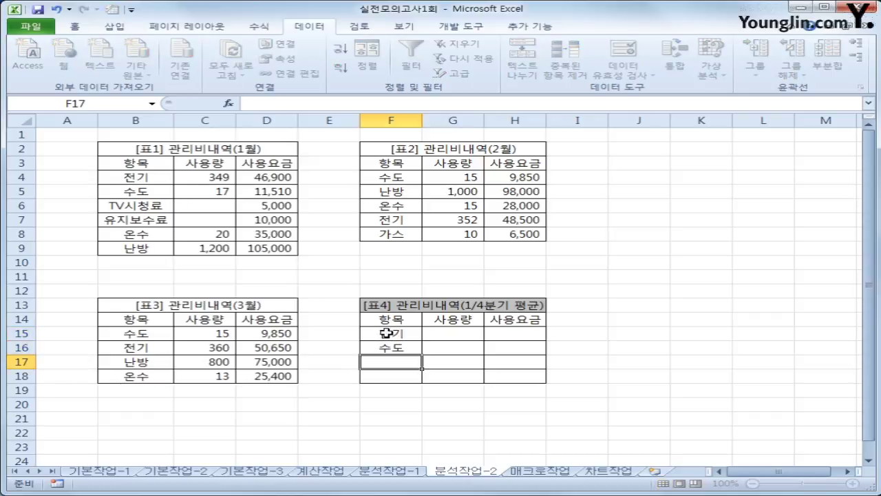
pyautogui.write('난방')
pyautogui.press('Return')
pyautogui.write('온수')
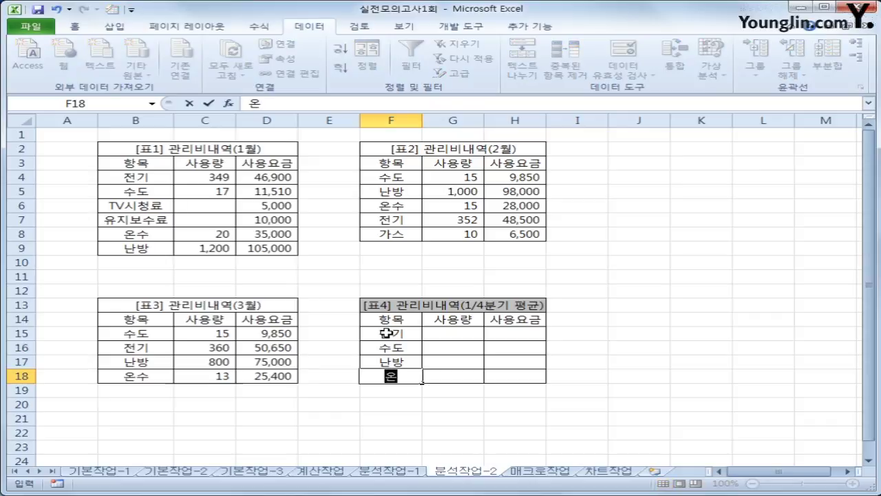
pyautogui.press('Return')
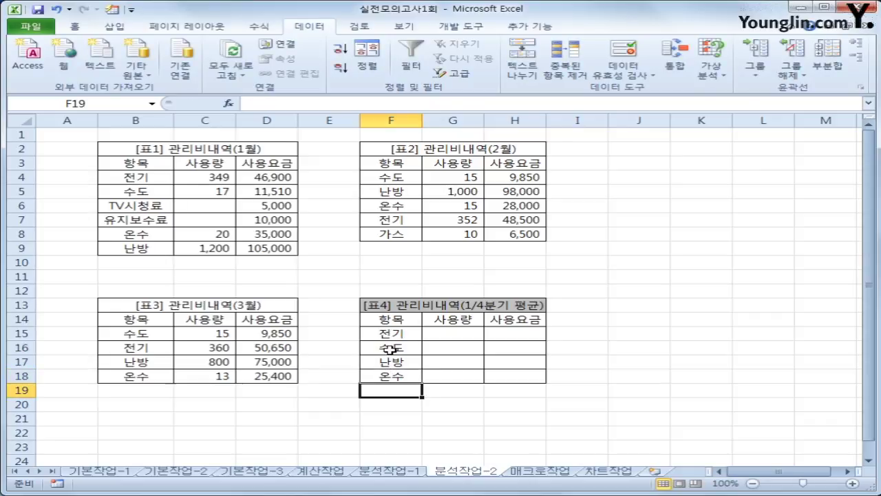
# - Start a data consolidation (통합) for the [표4] range F14:H18 with 평균 as the function
pyautogui.moveTo(389, 319); pyautogui.dragTo(497, 386)
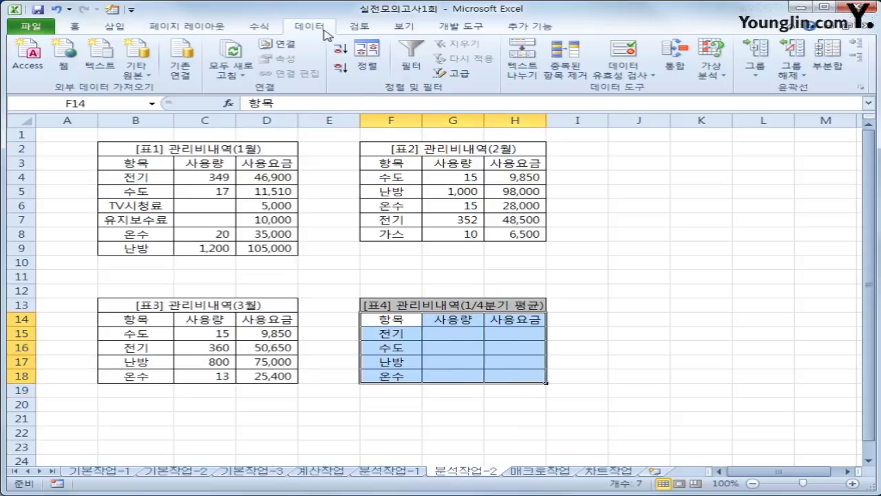
pyautogui.click(677, 69)
pyautogui.moveTo(592, 174); pyautogui.dragTo(598, 118)
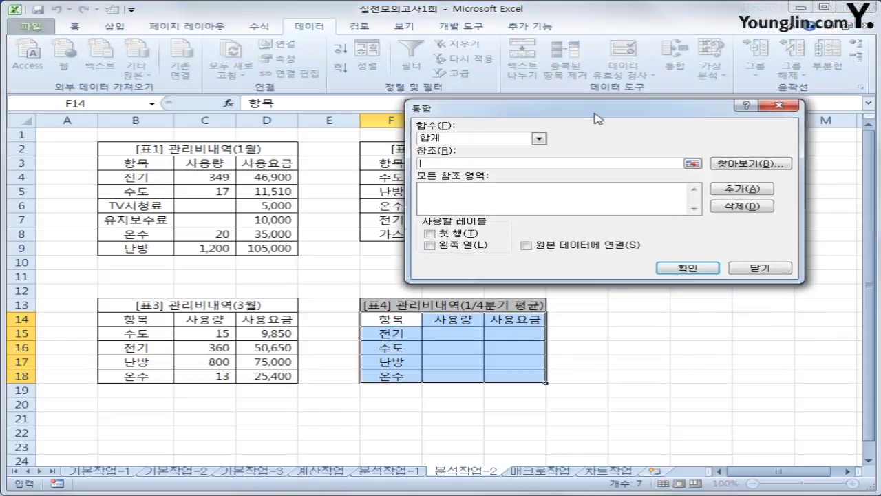
pyautogui.click(539, 138)
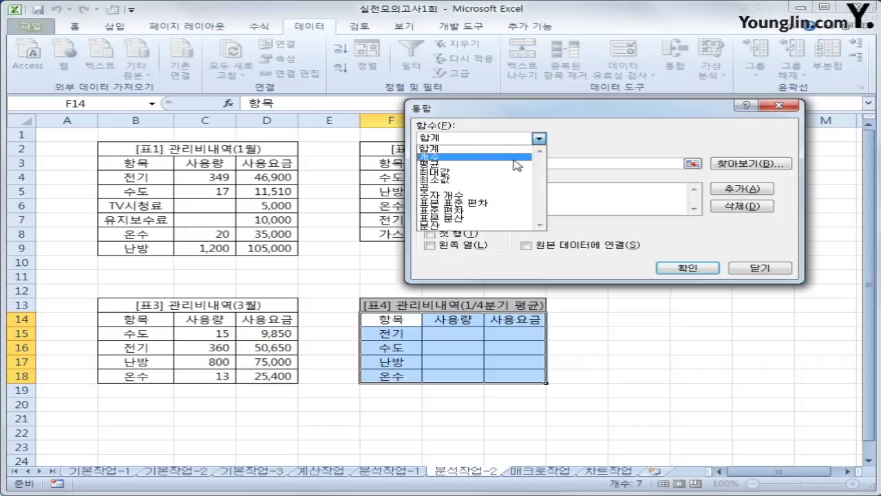
pyautogui.click(517, 166)
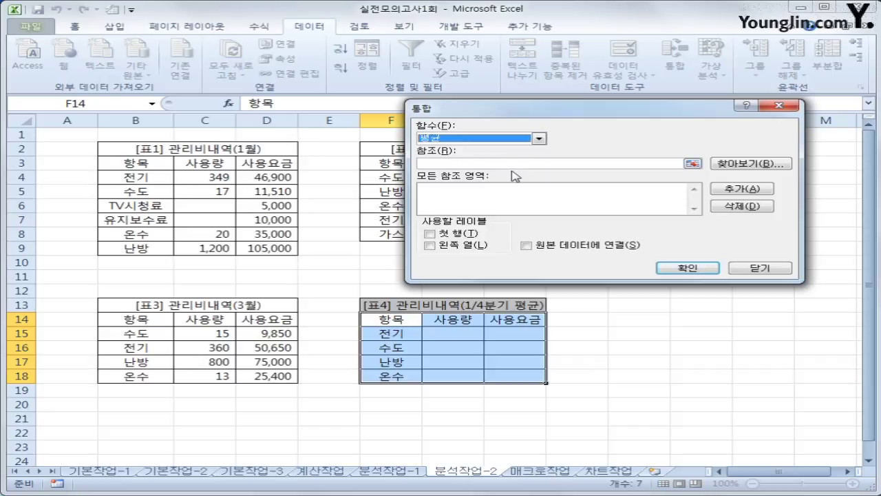
# - Add the ranges B3:D9, F3:H8 and B14:D18 of the three monthly tables as consolidation references
pyautogui.click(510, 164)
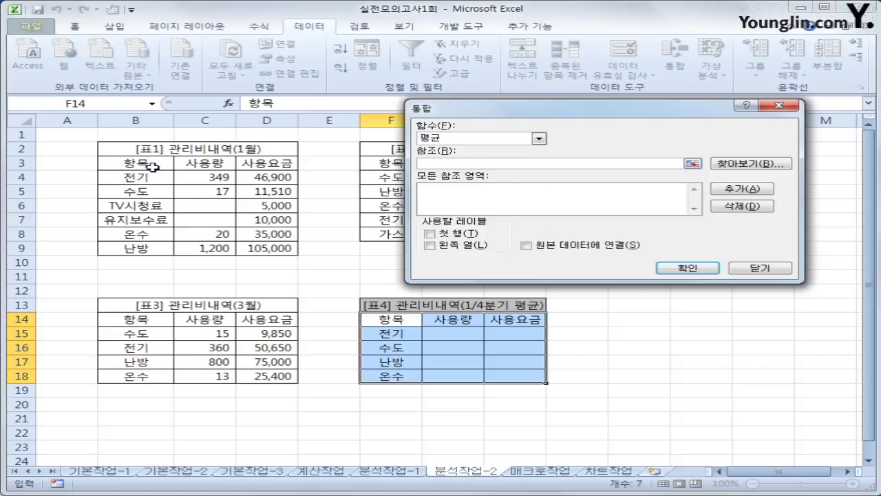
pyautogui.moveTo(152, 167); pyautogui.dragTo(240, 245)
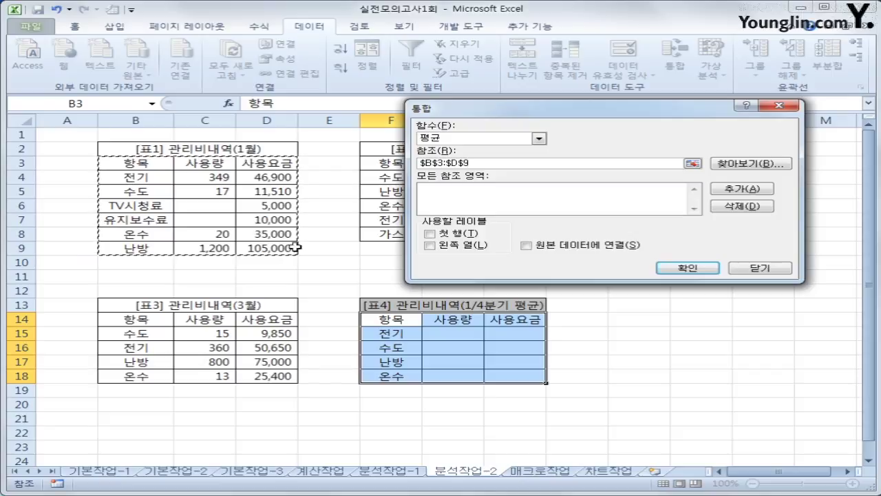
pyautogui.click(731, 191)
pyautogui.moveTo(376, 163); pyautogui.dragTo(510, 235)
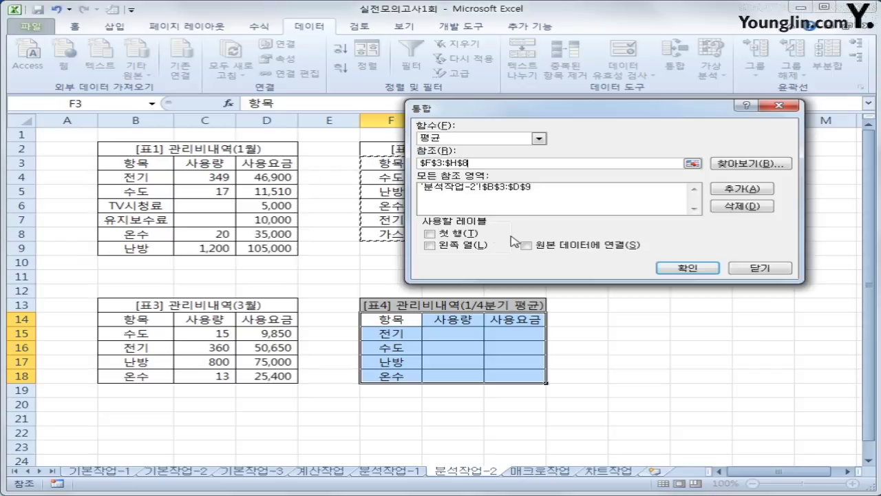
pyautogui.click(743, 188)
pyautogui.moveTo(135, 319); pyautogui.dragTo(293, 376)
pyautogui.click(722, 191)
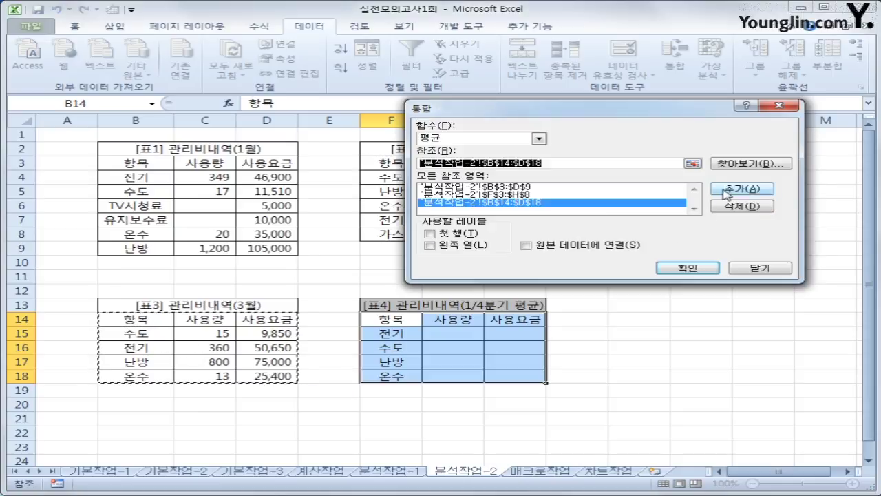
# - Use both the first row (첫 행) and left column (왼쪽 열) as labels and apply the consolidation
pyautogui.click(467, 235)
pyautogui.click(463, 246)
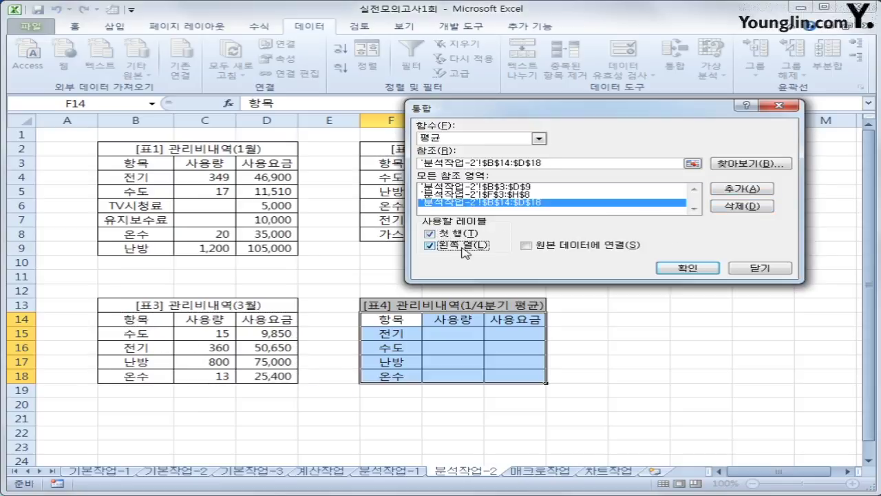
pyautogui.click(696, 271)
pyautogui.click(507, 374)
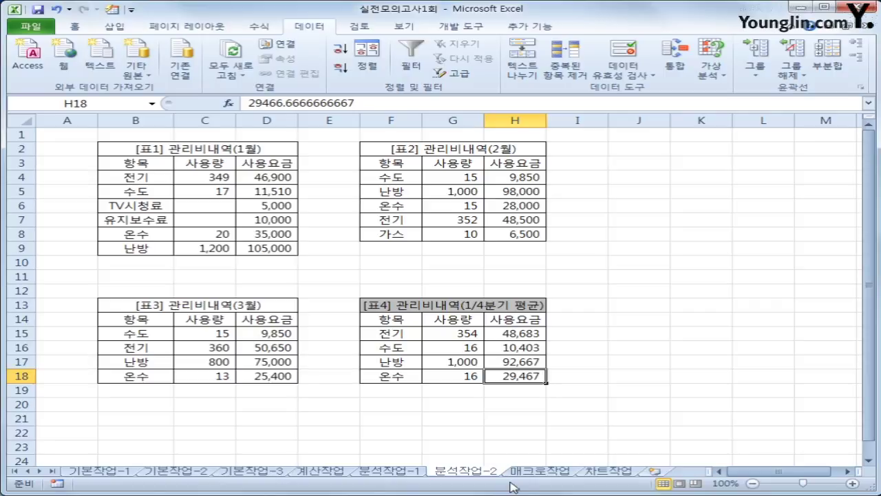
# - On the 매크로작업 sheet, start recording a macro named 평균계산, stored in the current workbook
pyautogui.click(538, 472)
pyautogui.click(615, 315)
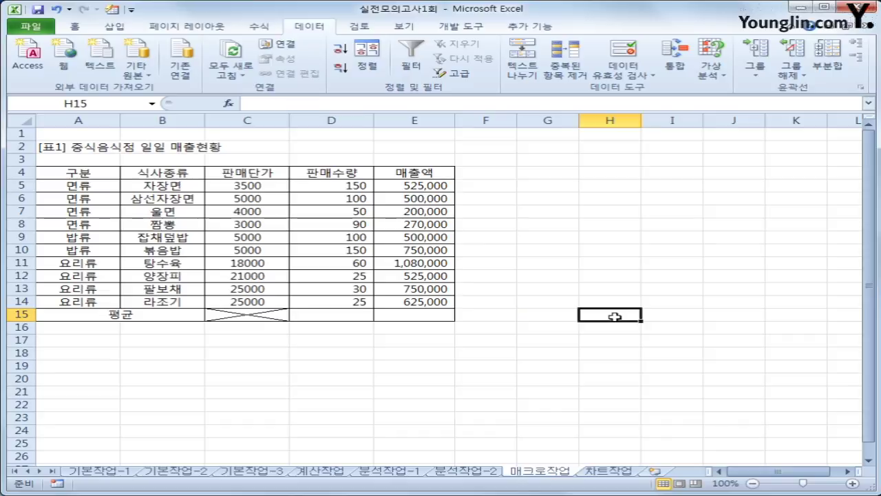
pyautogui.click(456, 26)
pyautogui.click(131, 44)
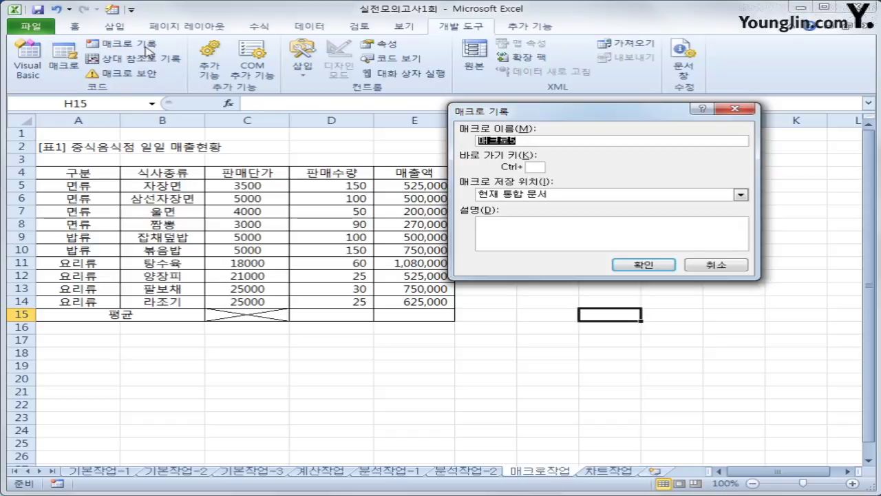
pyautogui.write('평균계산')
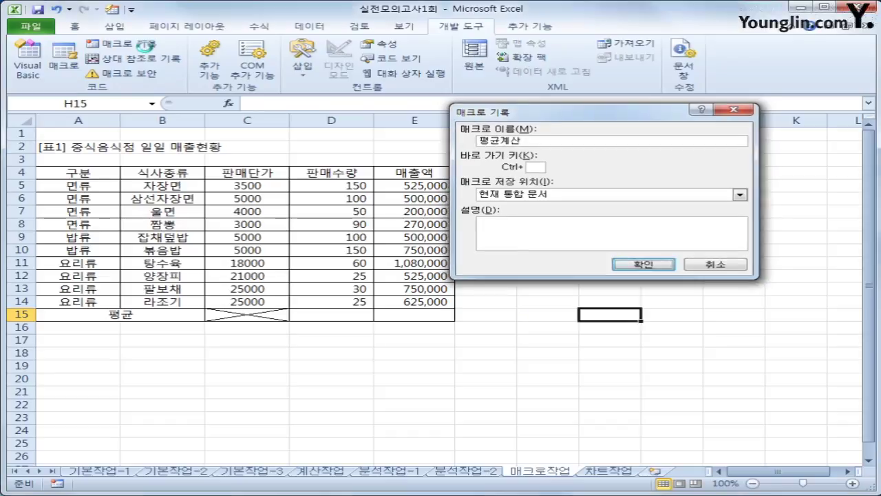
pyautogui.press('Return')
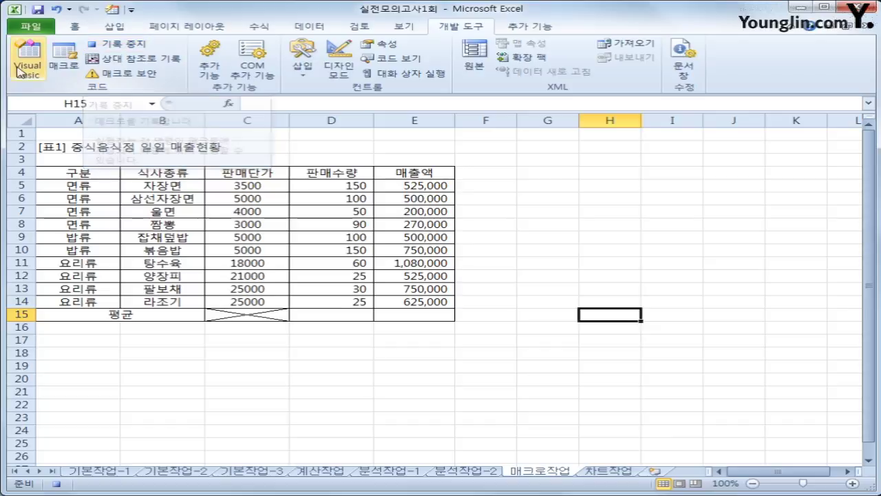
# - Enter the formula =AVERAGE(D5:D14) in cell D15 to calculate the 판매수량 average
pyautogui.click(300, 311)
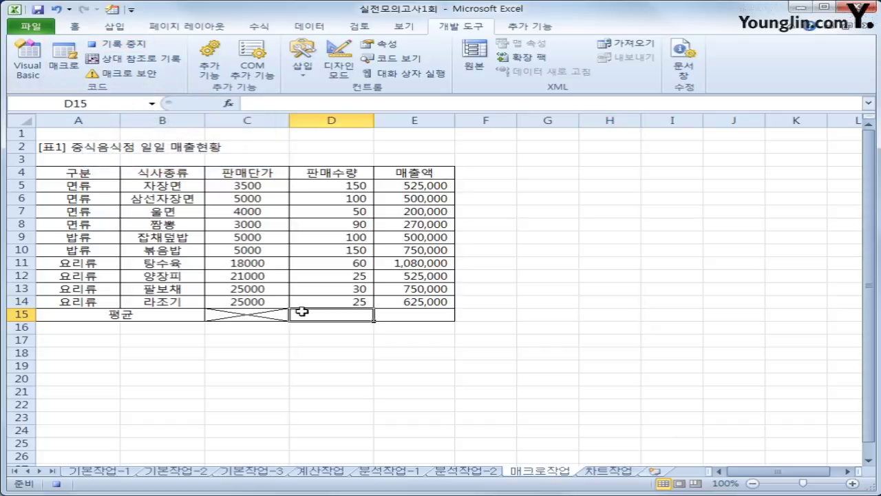
pyautogui.write('=d')
pyautogui.press('BackSpace')
pyautogui.write('av')
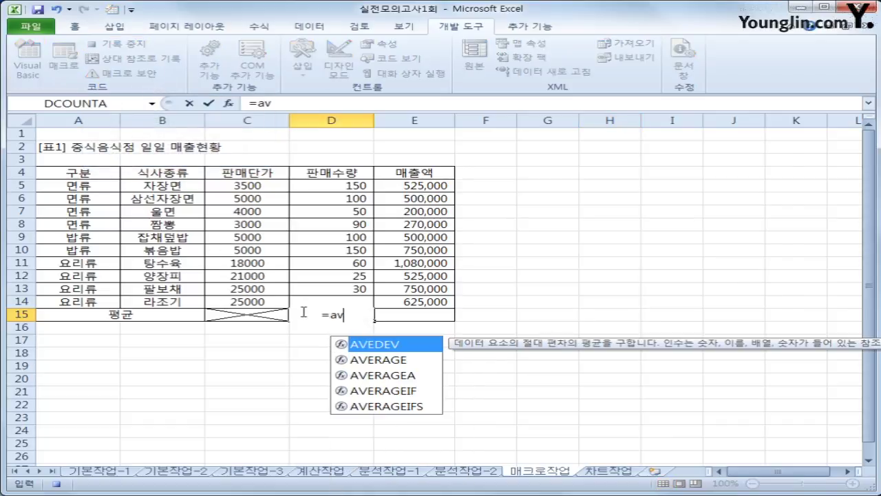
pyautogui.press('Down')
pyautogui.press('Tab')
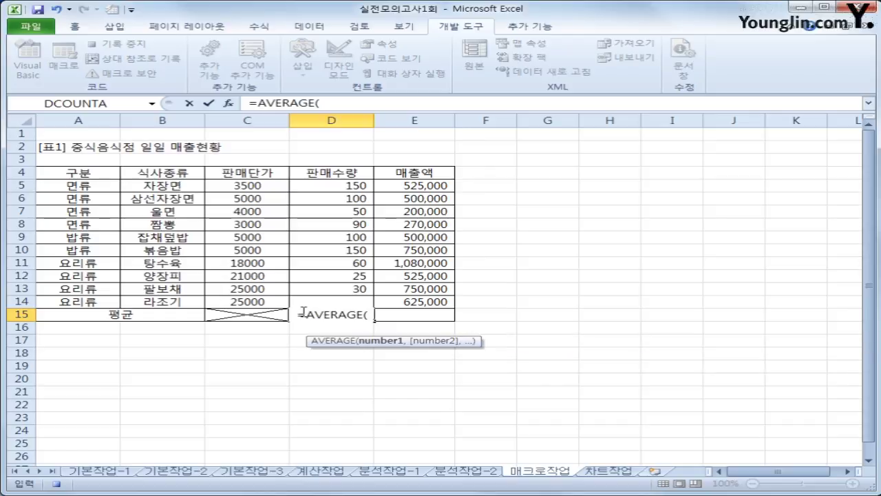
pyautogui.moveTo(363, 185); pyautogui.dragTo(351, 304)
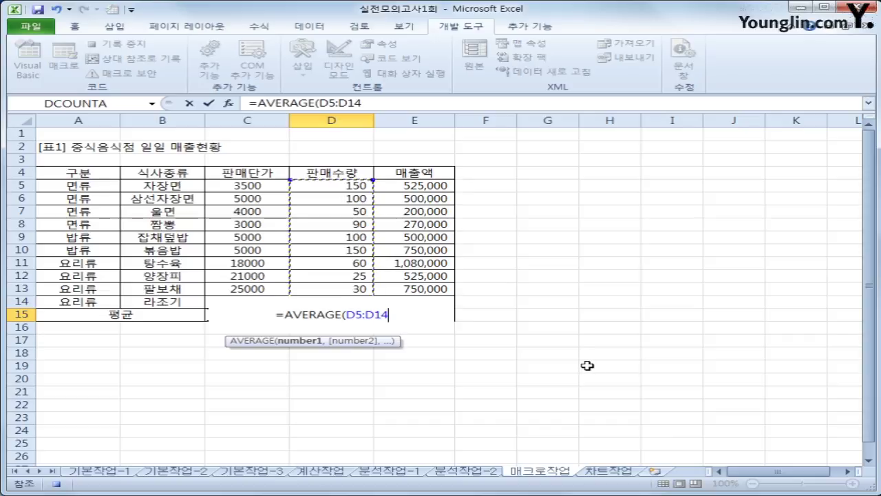
pyautogui.press('Return')
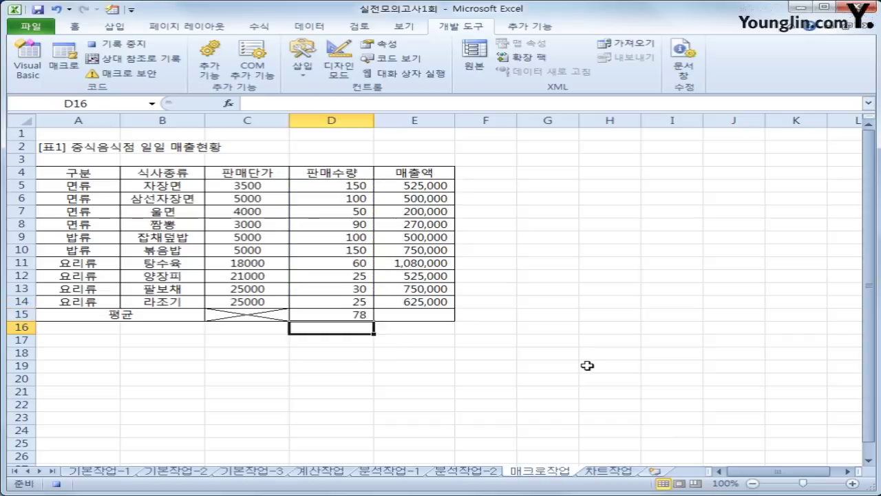
# - Fill the average formula from D15 across to E15 for 매출액 and stop recording the macro
pyautogui.click(364, 315)
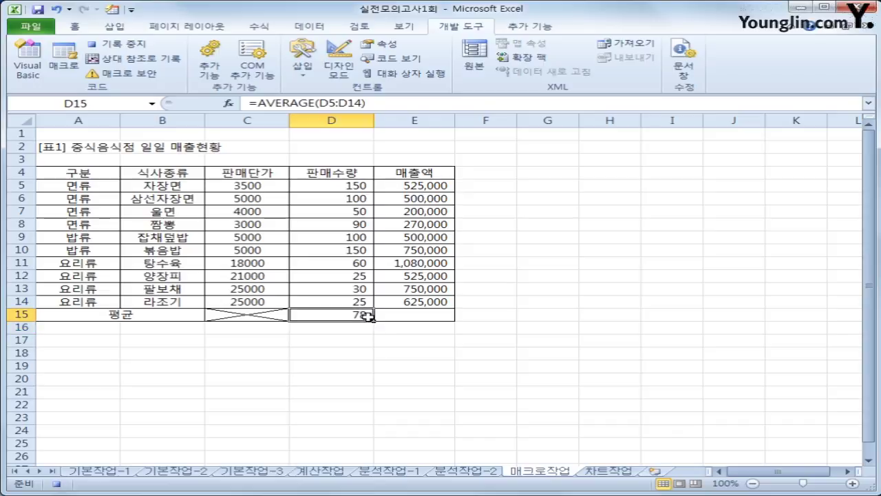
pyautogui.moveTo(375, 321); pyautogui.dragTo(439, 316)
pyautogui.click(435, 316)
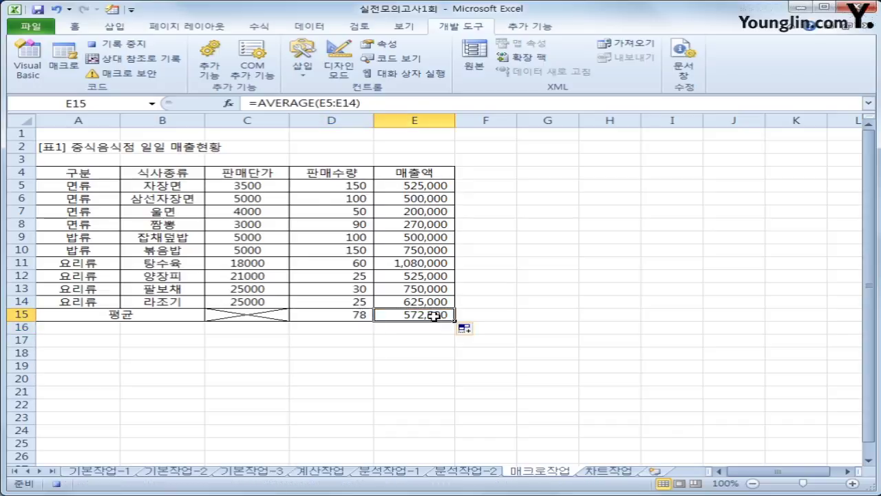
pyautogui.click(64, 483)
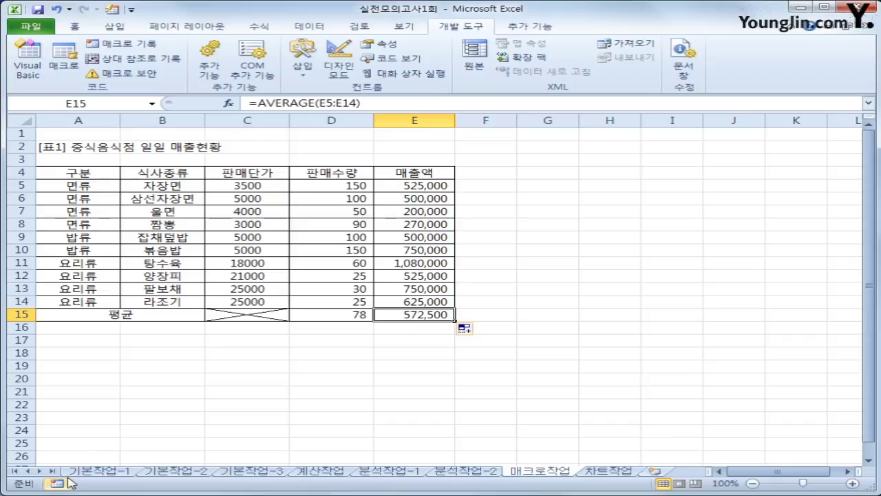
# - Draw a sun shape (해) covering cells G4:H7 and label it 평균
pyautogui.click(631, 316)
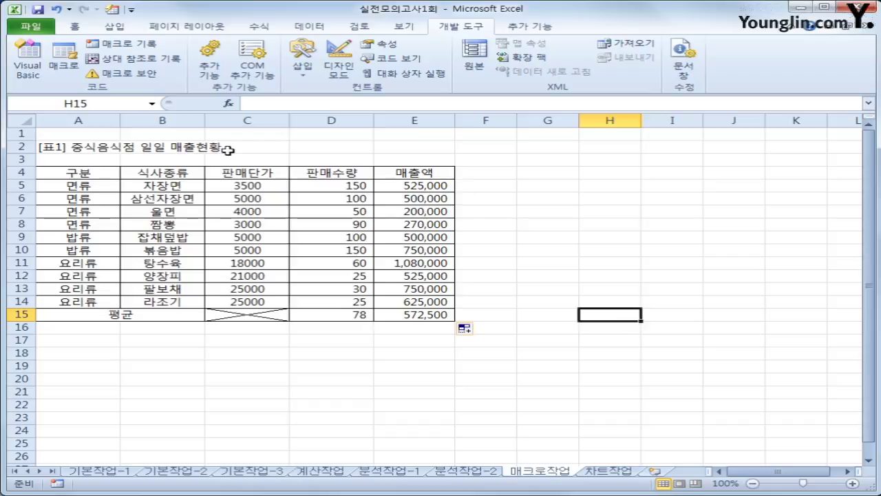
pyautogui.click(116, 27)
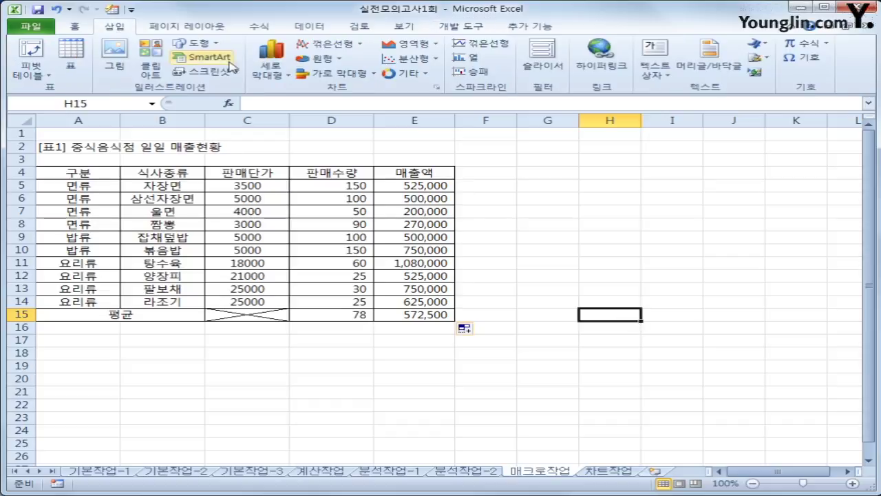
pyautogui.click(199, 44)
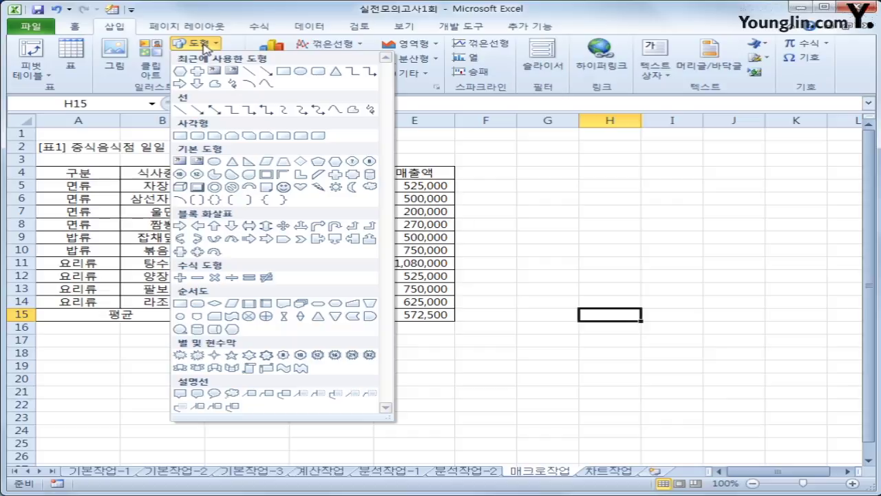
pyautogui.click(334, 187)
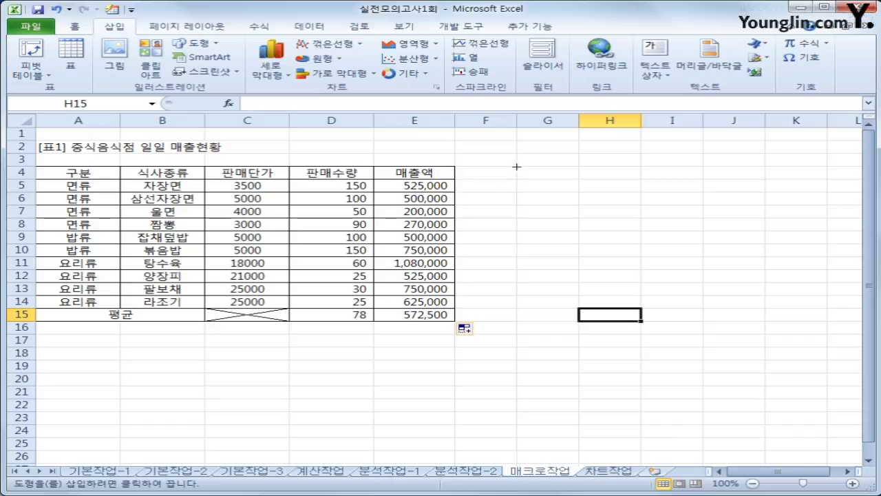
pyautogui.moveTo(516, 166)
pyautogui.mouseDown()
pyautogui.moveTo(574, 194)
pyautogui.moveTo(612, 185)
pyautogui.moveTo(614, 222)
pyautogui.moveTo(635, 215)
pyautogui.mouseUp()
pyautogui.moveTo(664, 172); pyautogui.dragTo(674, 210)
pyautogui.click(603, 220)
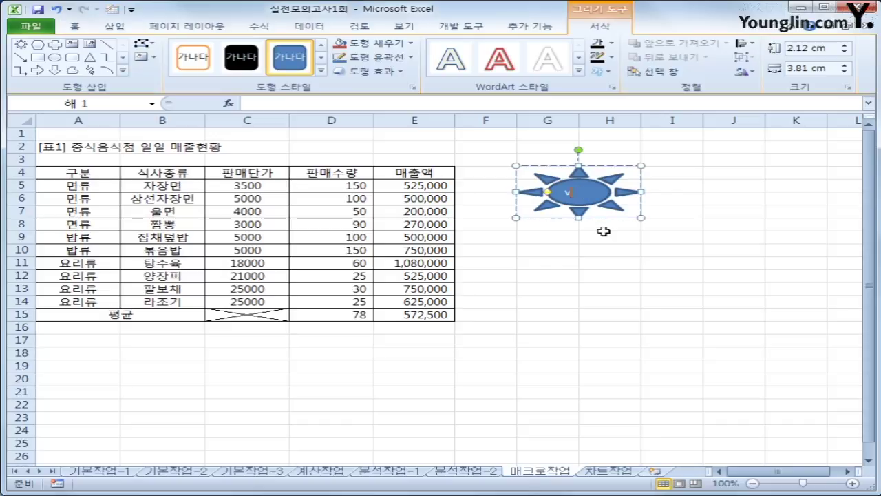
pyautogui.write('평균')
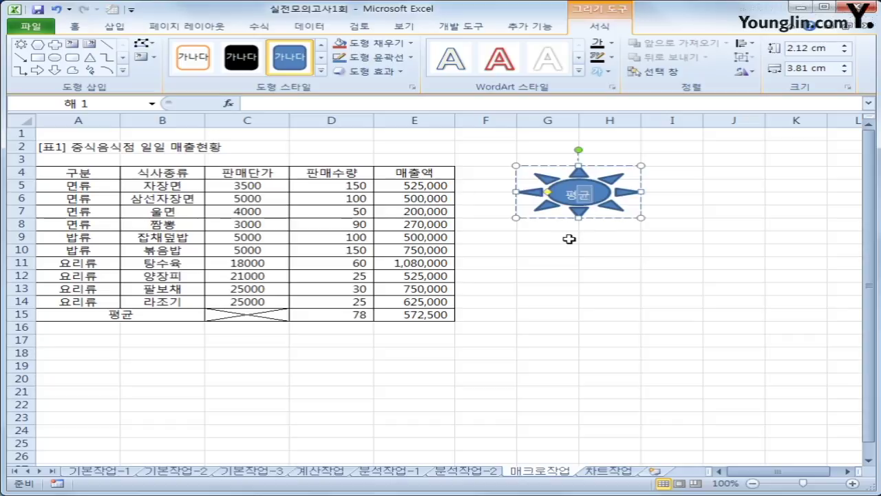
# - Assign the 평균계산 macro to the sun shape
pyautogui.rightClick(607, 201)
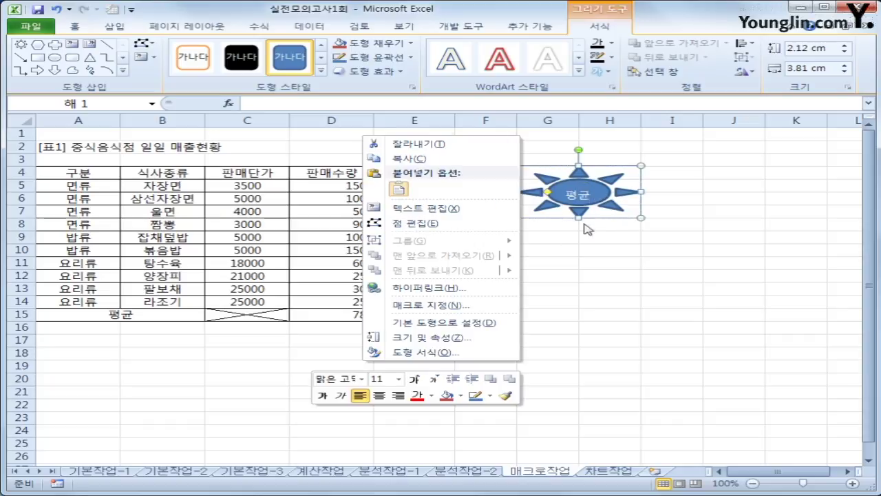
pyautogui.click(482, 305)
pyautogui.click(348, 241)
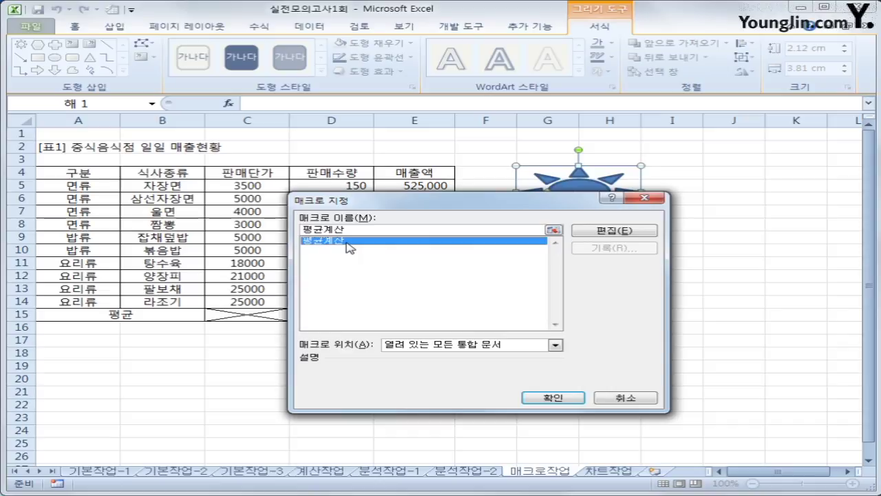
pyautogui.click(551, 398)
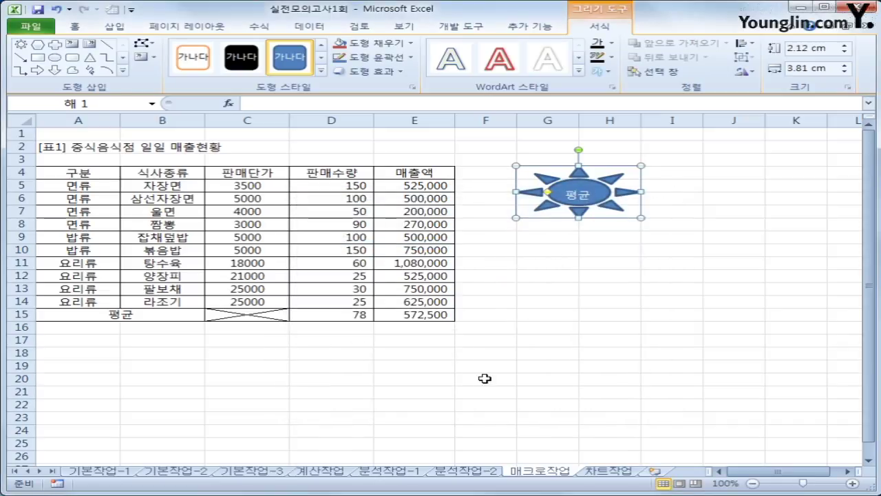
# - Center the sun shape's 평균 label both vertically and horizontally, and deselect the shape
pyautogui.click(77, 26)
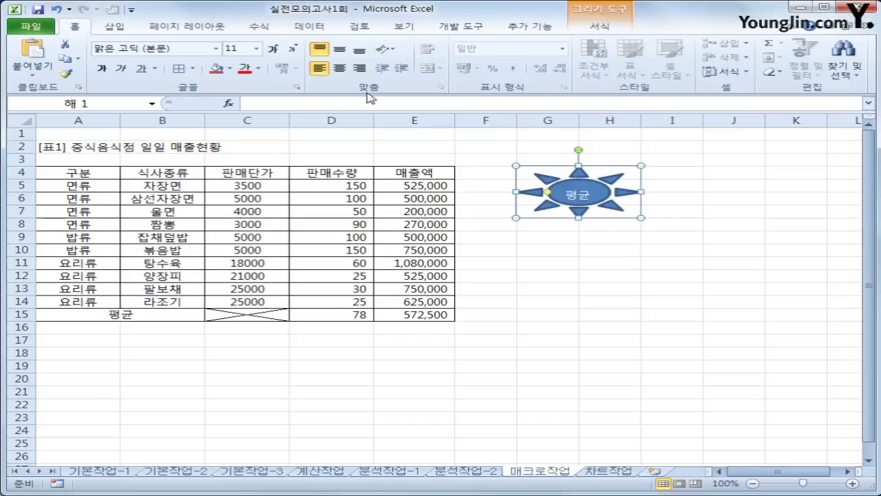
pyautogui.click(340, 48)
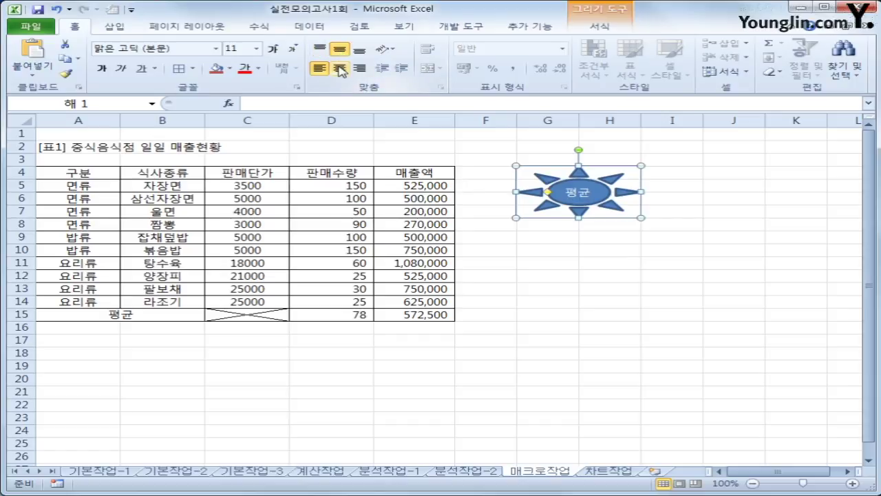
pyautogui.click(340, 67)
pyautogui.click(743, 337)
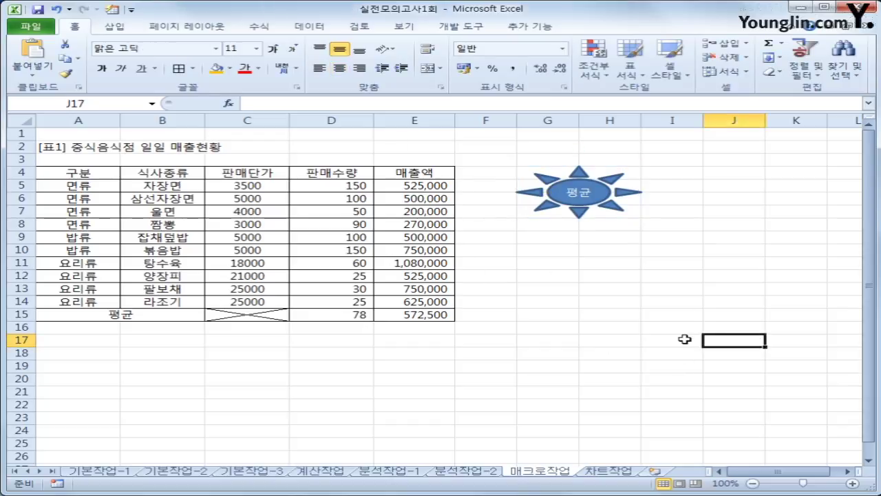
# - Start recording a macro named 서식지정, stored in the current workbook (현재 통합 문서)
pyautogui.click(57, 484)
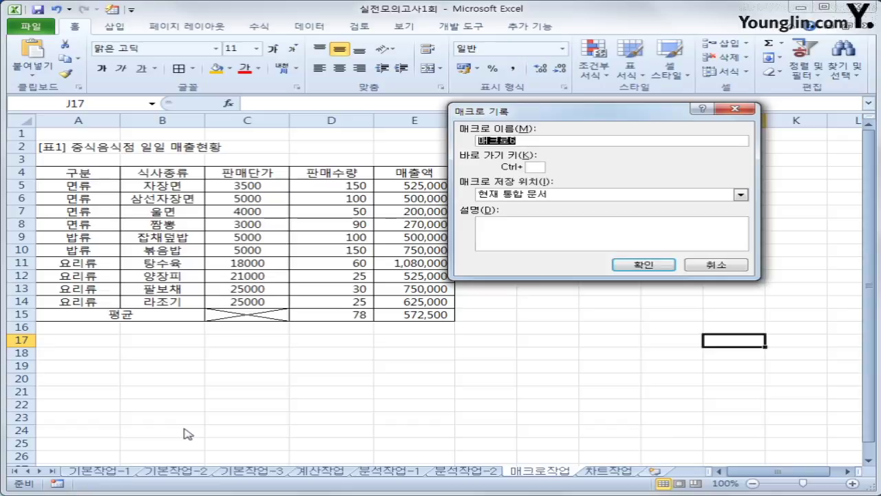
pyautogui.write('서식지정')
pyautogui.click(646, 267)
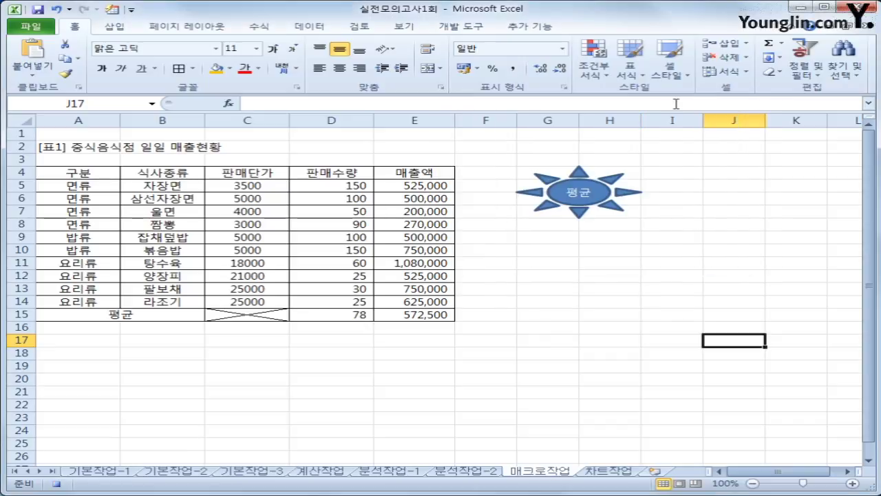
# - Make the header cells A4:E4 bold and fill them with the standard blue color
pyautogui.moveTo(77, 174); pyautogui.dragTo(387, 174)
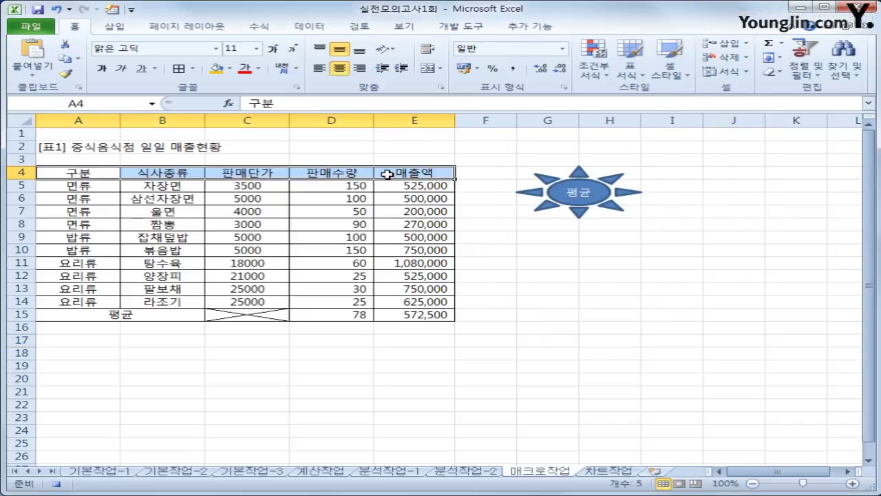
pyautogui.click(101, 70)
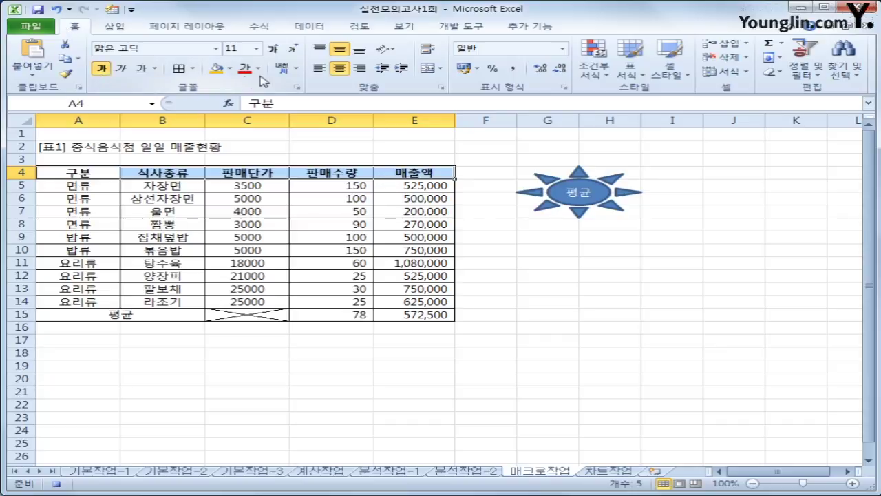
pyautogui.click(230, 69)
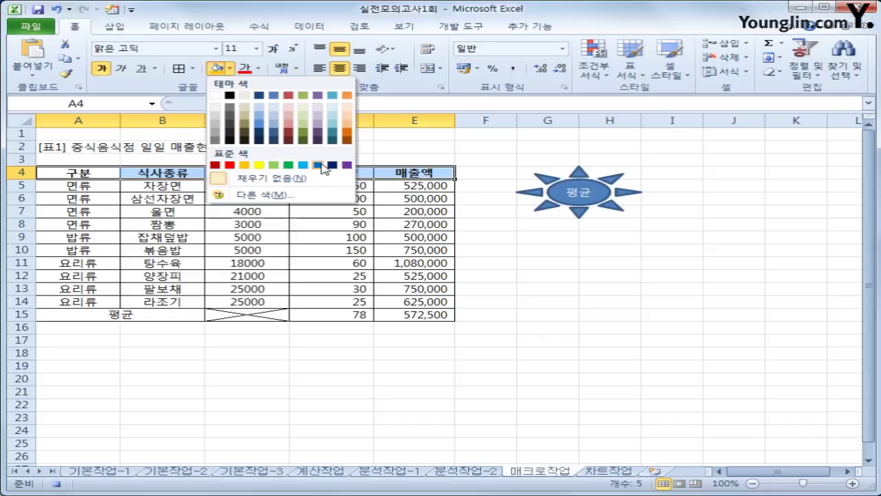
pyautogui.click(318, 165)
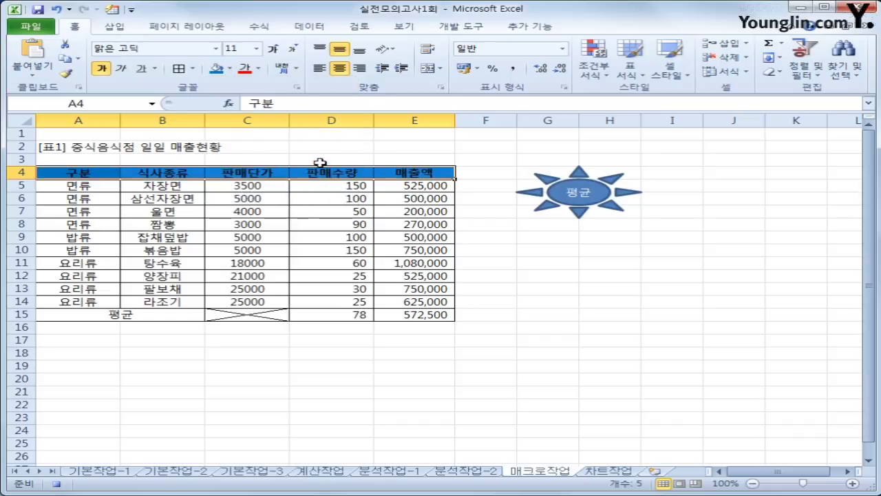
# - Set the font color of header cells A4:E4 to white and stop recording the macro
pyautogui.click(258, 69)
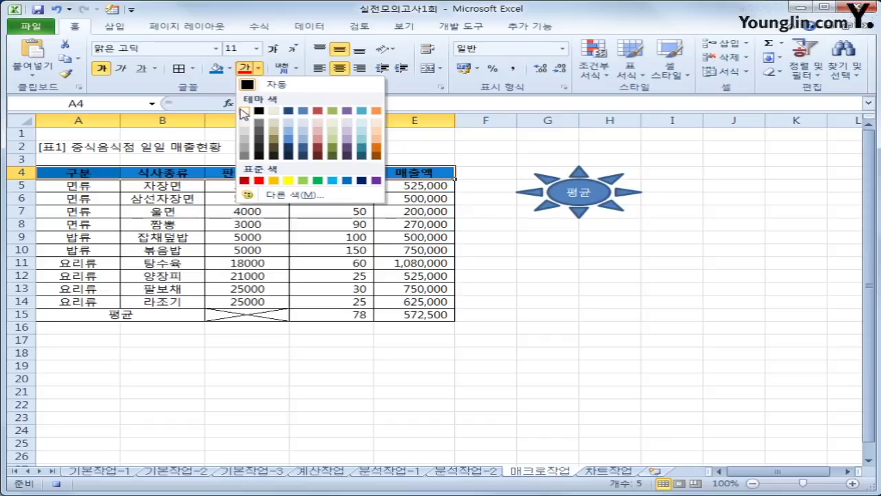
pyautogui.click(244, 113)
pyautogui.click(431, 175)
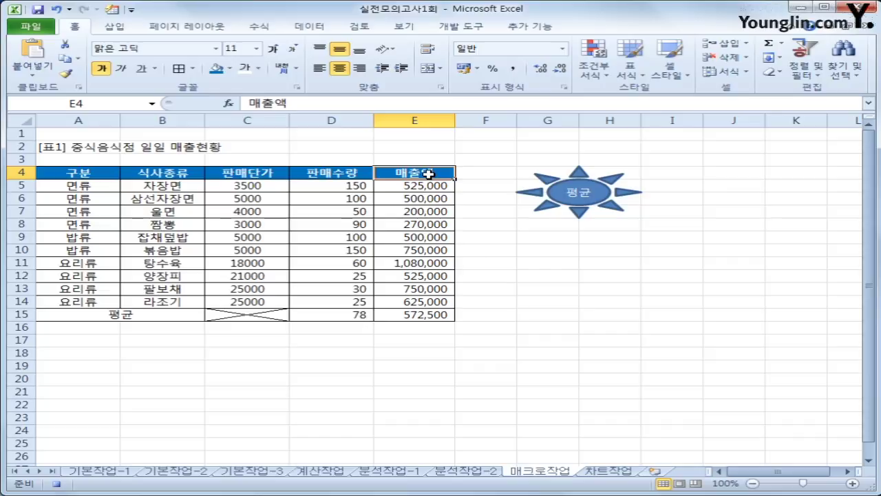
pyautogui.click(57, 484)
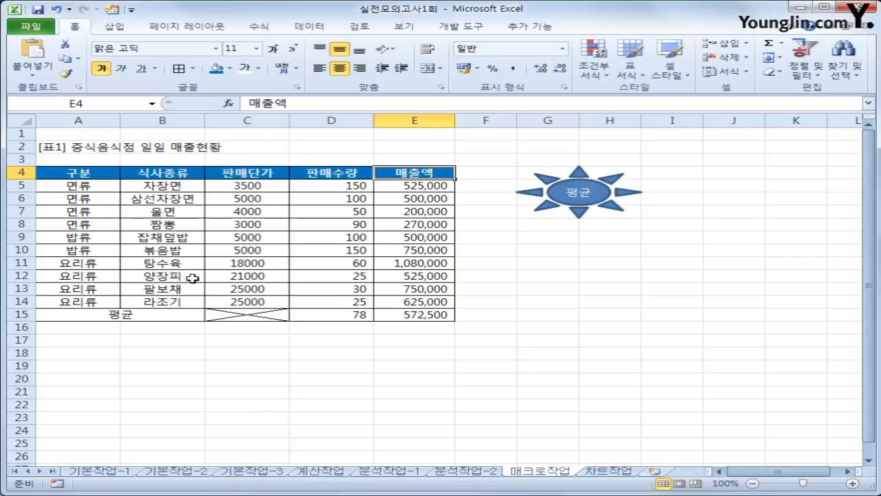
# - Draw a heart shape (하트) covering cells G9:H12 and label it 서식
pyautogui.click(115, 27)
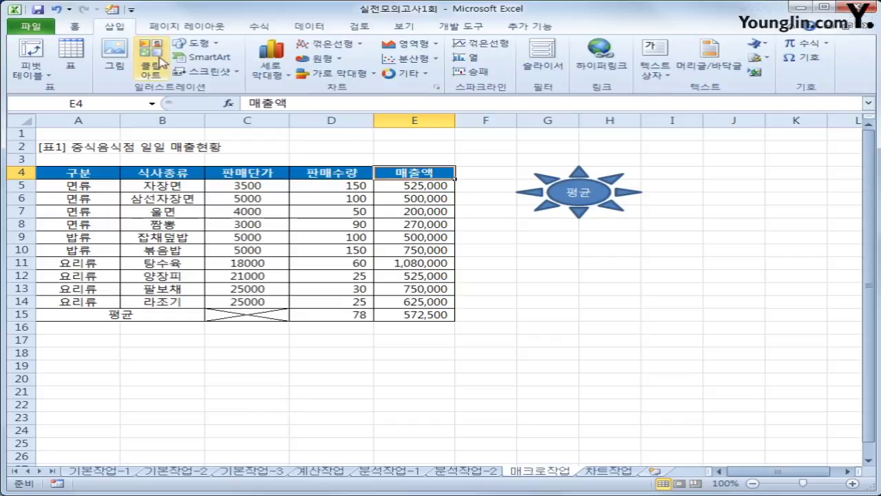
pyautogui.click(196, 44)
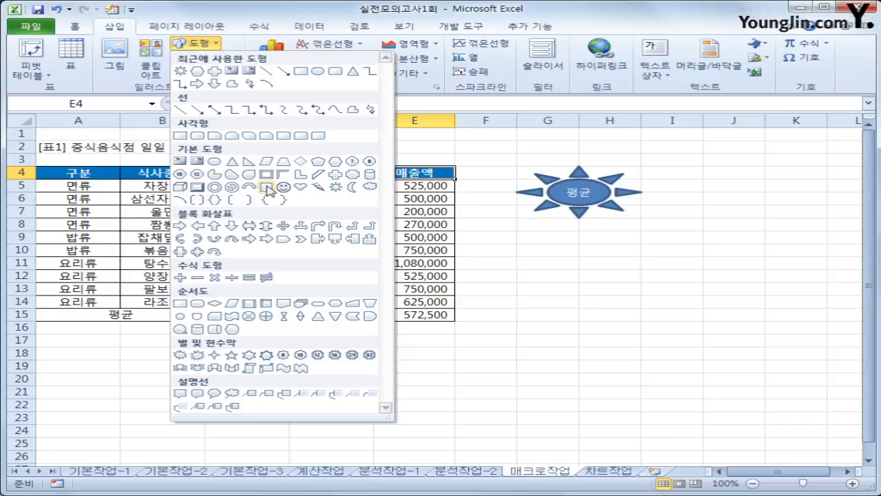
pyautogui.click(301, 186)
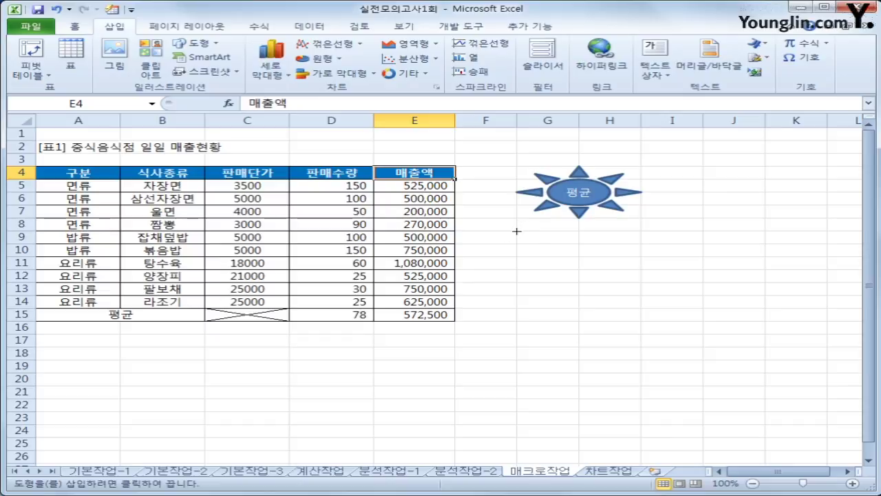
pyautogui.moveTo(516, 232)
pyautogui.mouseDown()
pyautogui.moveTo(616, 244)
pyautogui.moveTo(616, 283)
pyautogui.mouseUp()
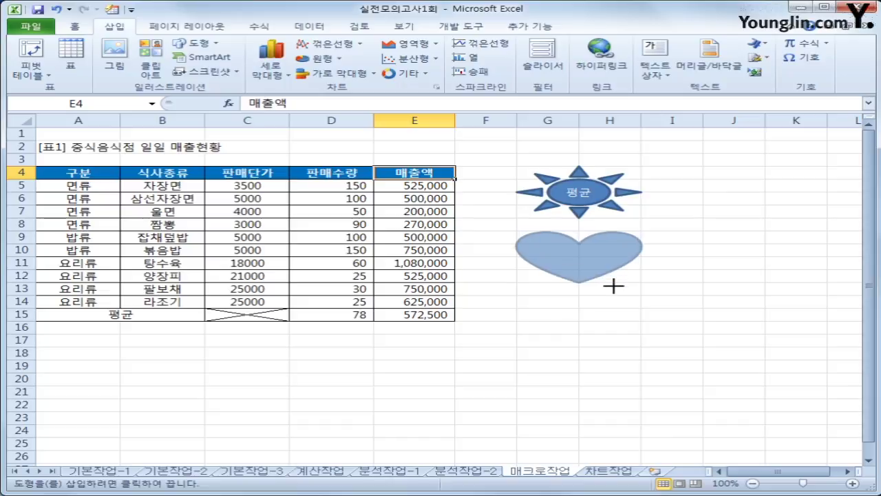
pyautogui.moveTo(676, 241); pyautogui.dragTo(667, 283)
pyautogui.click(595, 271)
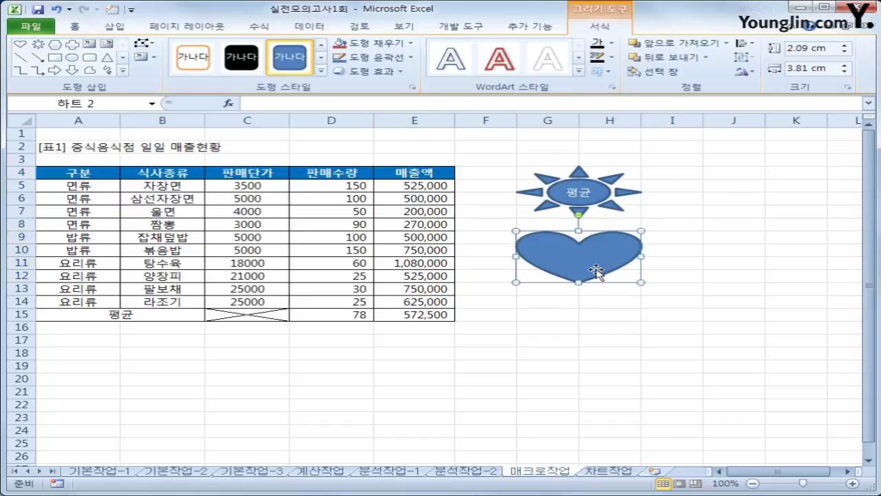
pyautogui.write('서시')
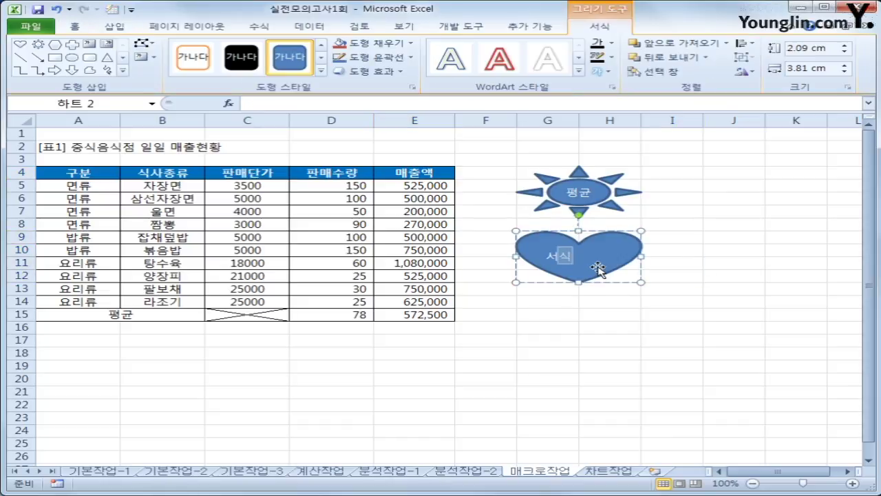
# - Assign the 서식지정 macro to the heart shape
pyautogui.rightClick(597, 269)
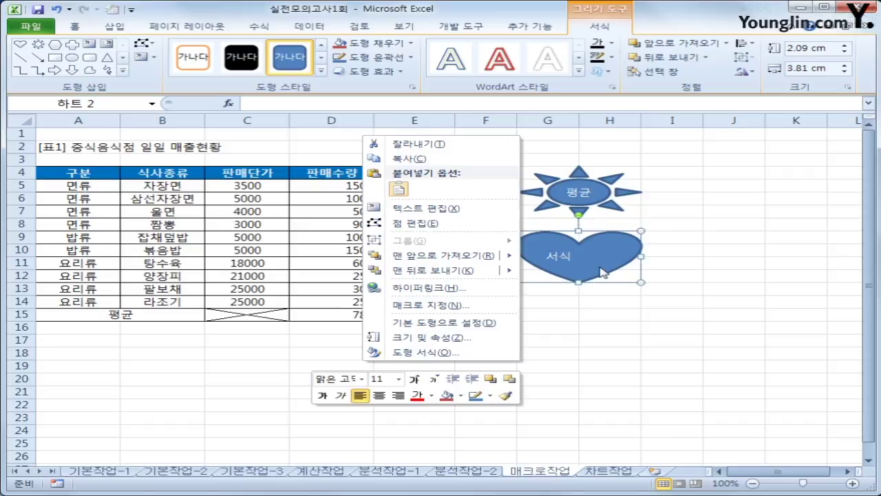
pyautogui.click(474, 312)
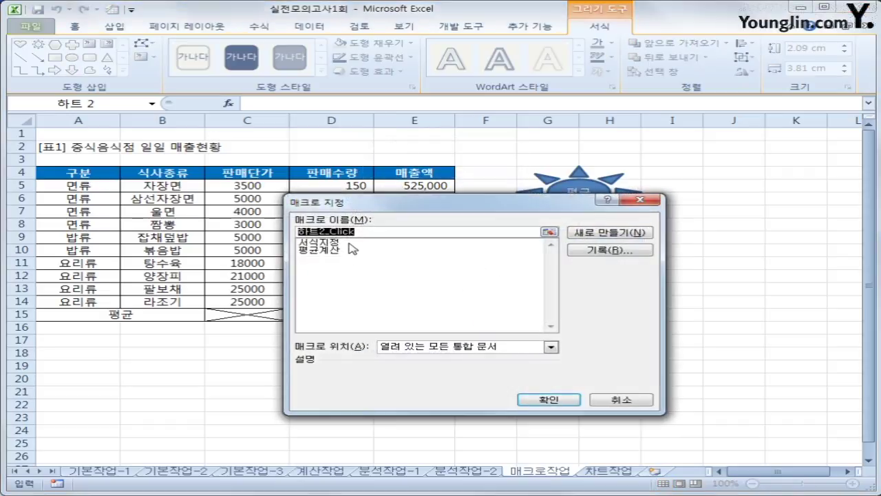
pyautogui.click(350, 245)
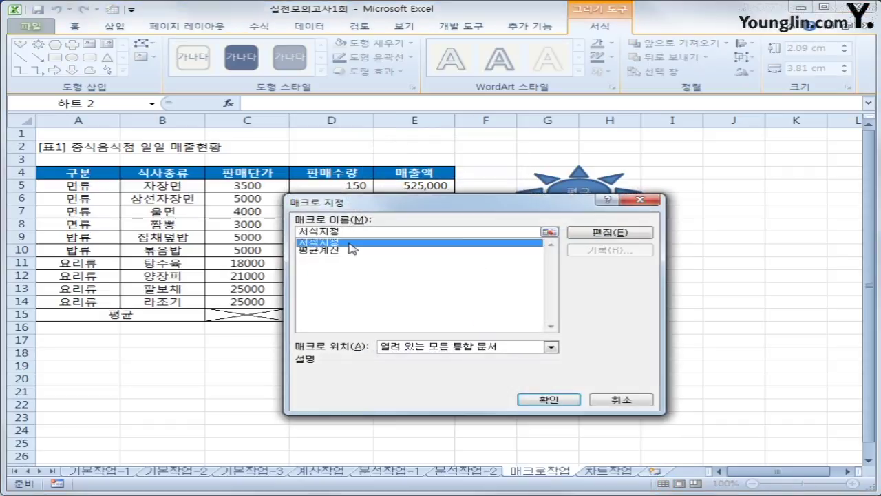
pyautogui.click(527, 401)
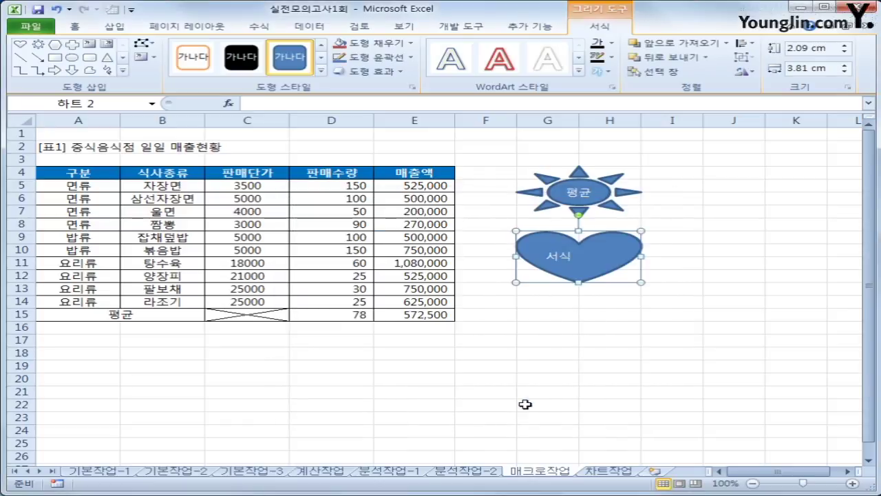
# - Center the heart shape's 서식 label both vertically and horizontally, and deselect the shape
pyautogui.click(75, 26)
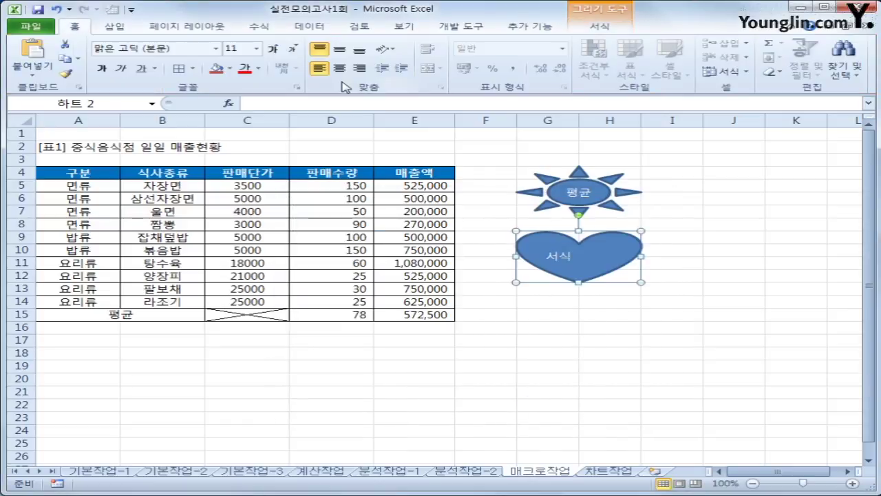
pyautogui.click(339, 49)
pyautogui.click(339, 67)
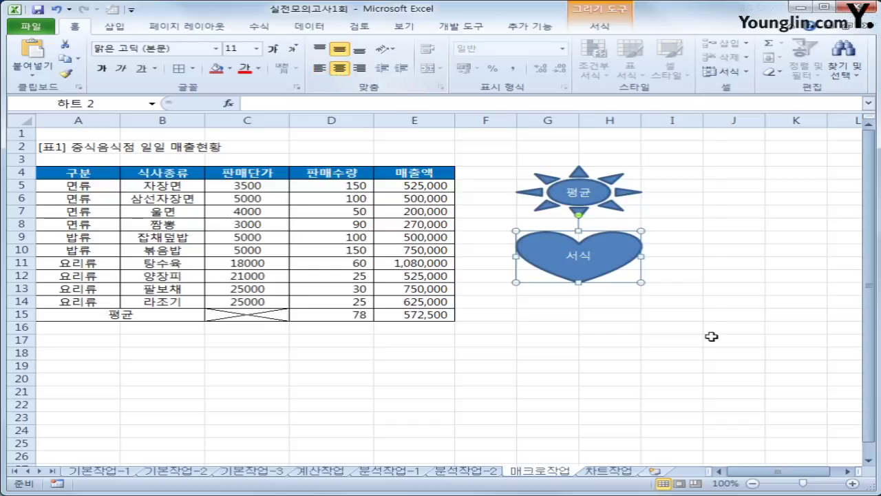
pyautogui.click(732, 366)
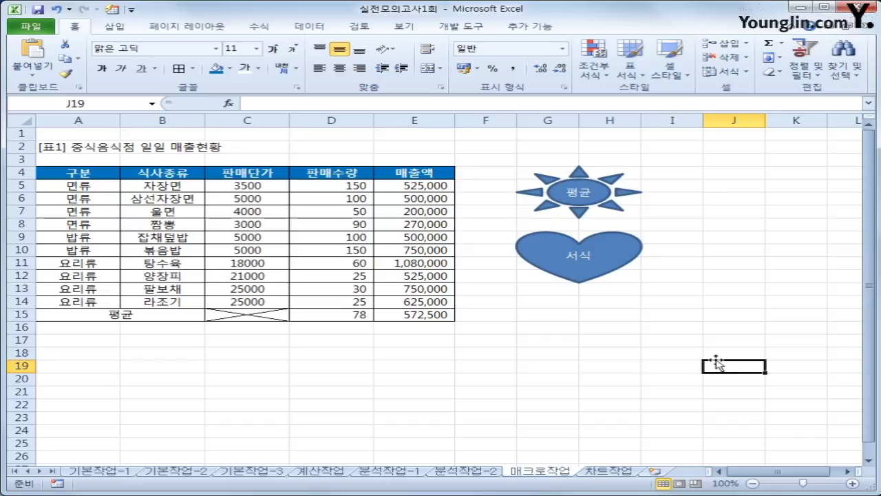
# - On the 차트작업 sheet, insert a 2-D clustered column chart from ranges A3:A12 and D3:F12
pyautogui.click(606, 471)
pyautogui.click(667, 331)
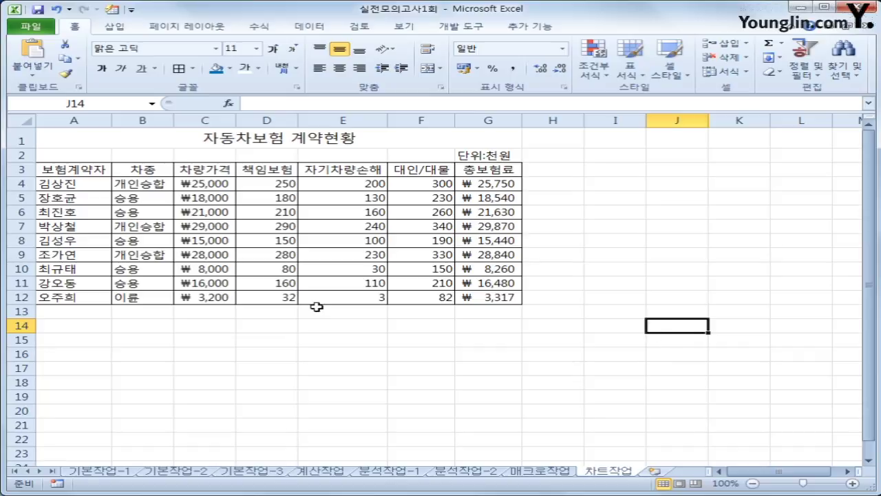
pyautogui.moveTo(73, 169); pyautogui.dragTo(71, 297)
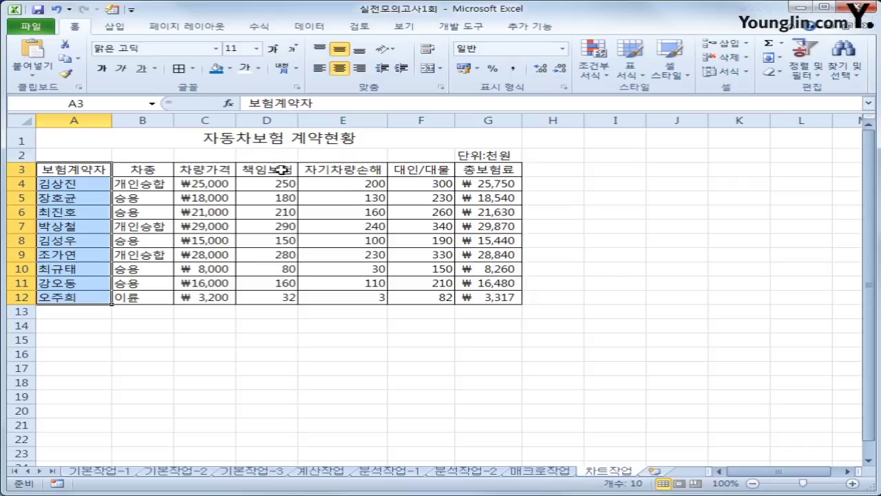
pyautogui.keyDown('ctrl'); pyautogui.moveTo(283, 169); pyautogui.dragTo(413, 291); pyautogui.keyUp('ctrl')
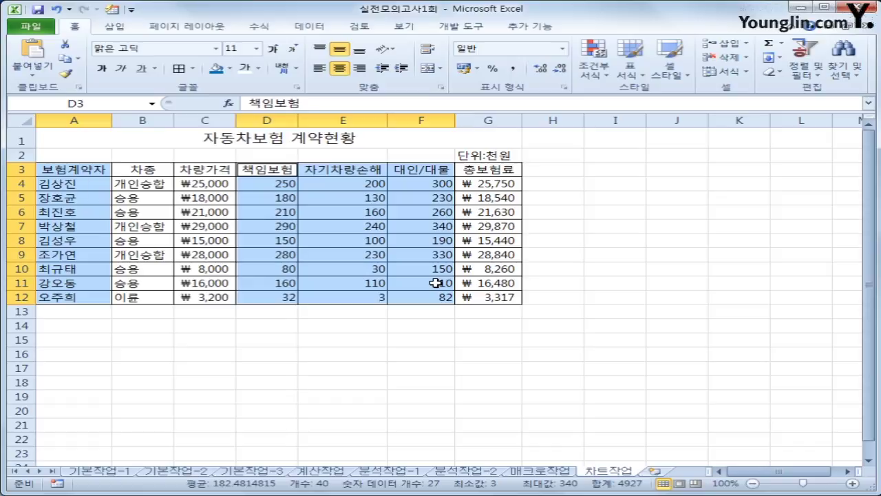
pyautogui.click(130, 27)
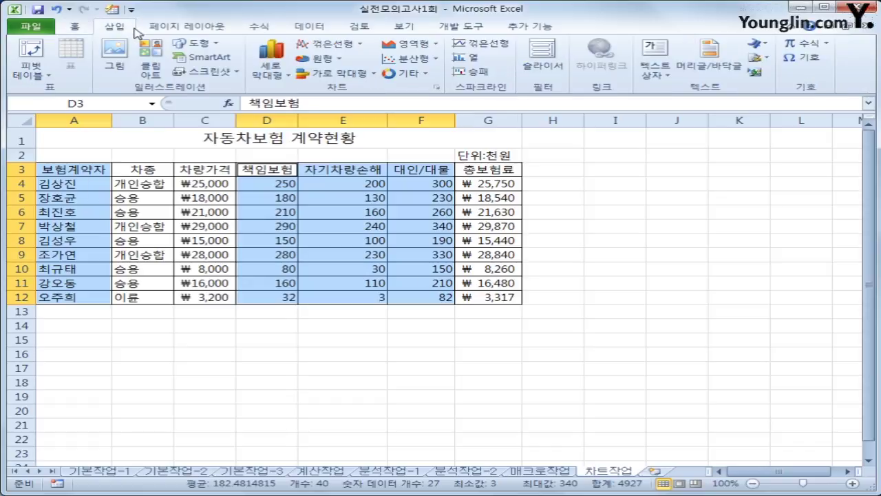
pyautogui.click(275, 76)
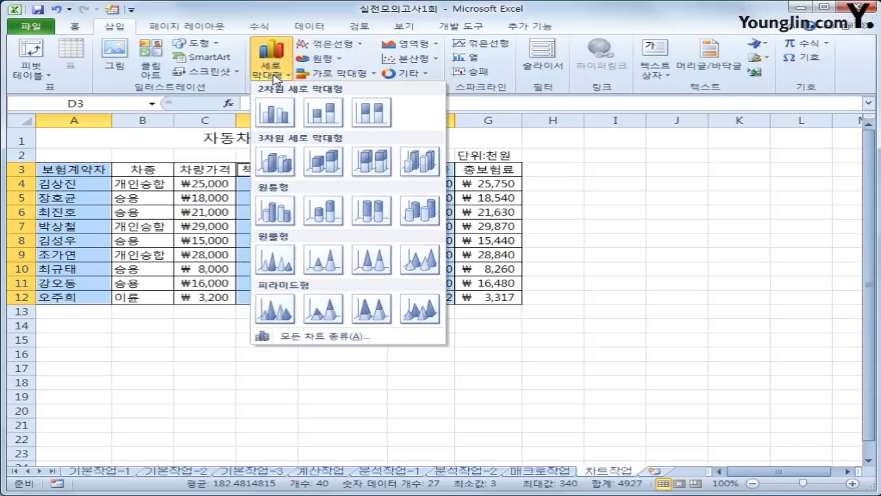
pyautogui.click(274, 114)
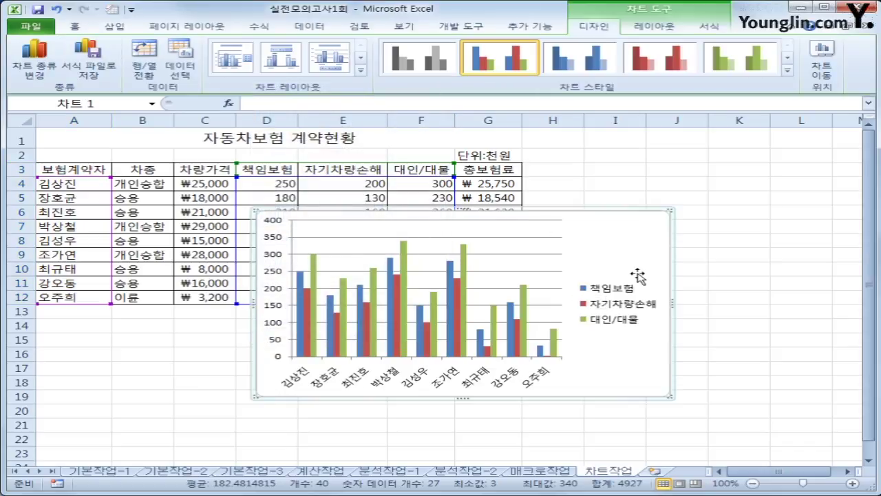
# - Move and resize the chart so that it covers cells A14:G30 below the table
pyautogui.moveTo(636, 243); pyautogui.dragTo(336, 349)
pyautogui.moveTo(402, 343); pyautogui.dragTo(377, 350)
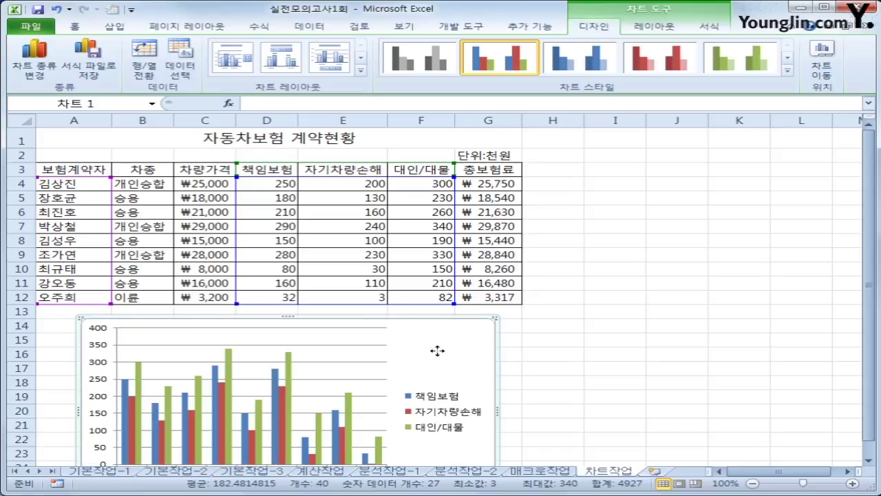
pyautogui.moveTo(437, 350); pyautogui.dragTo(391, 345)
pyautogui.scroll(-4, 391, 345)
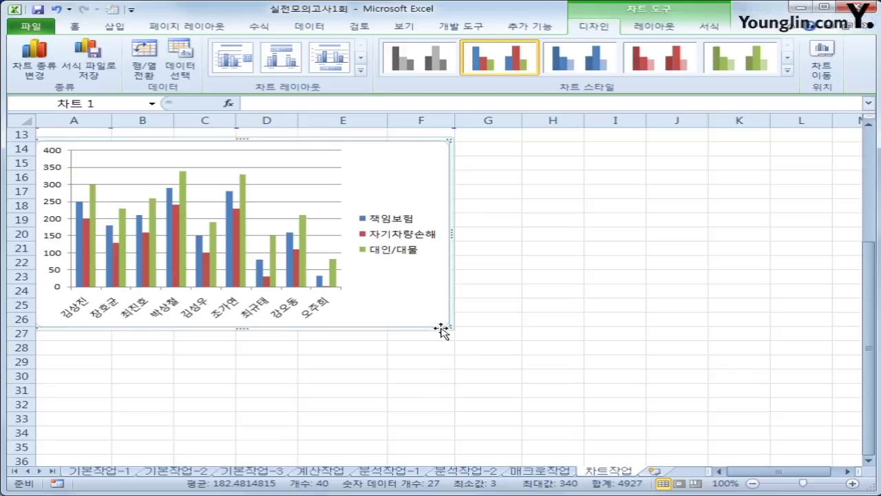
pyautogui.moveTo(446, 326); pyautogui.dragTo(524, 383)
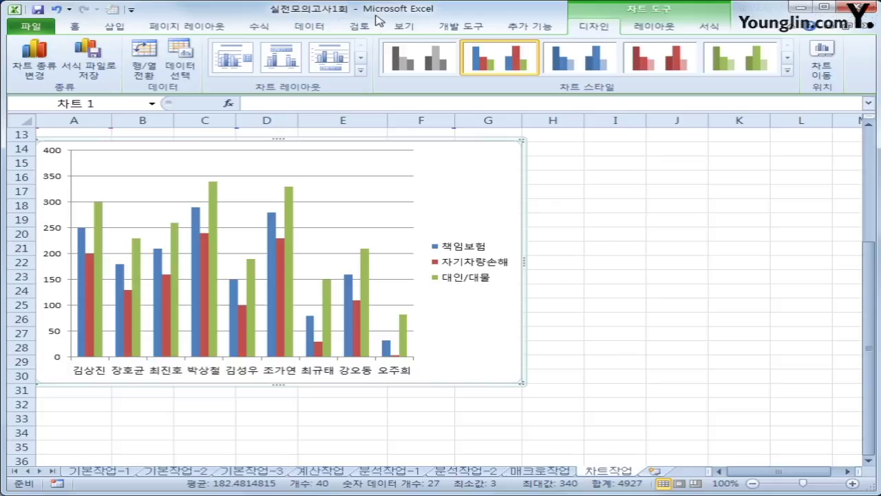
# - Change the chart type to stacked column (누적 세로 막대형)
pyautogui.scroll(3, 444, 207)
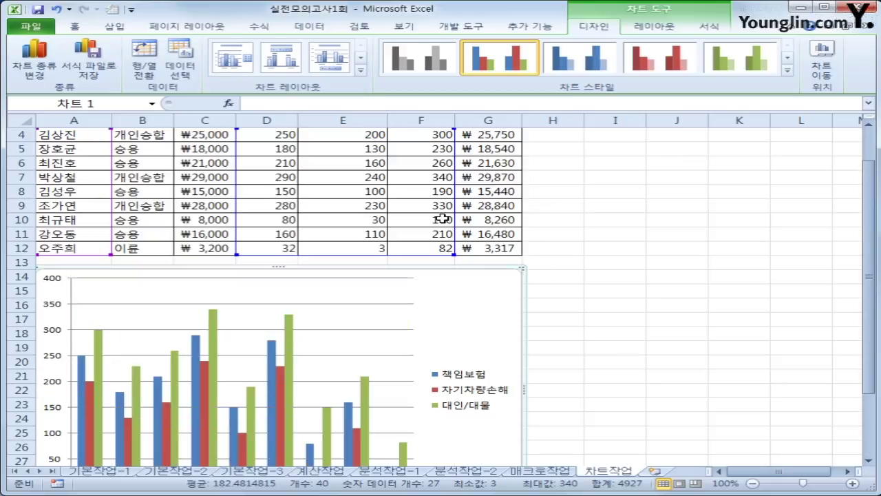
pyautogui.rightClick(470, 302)
pyautogui.click(490, 234)
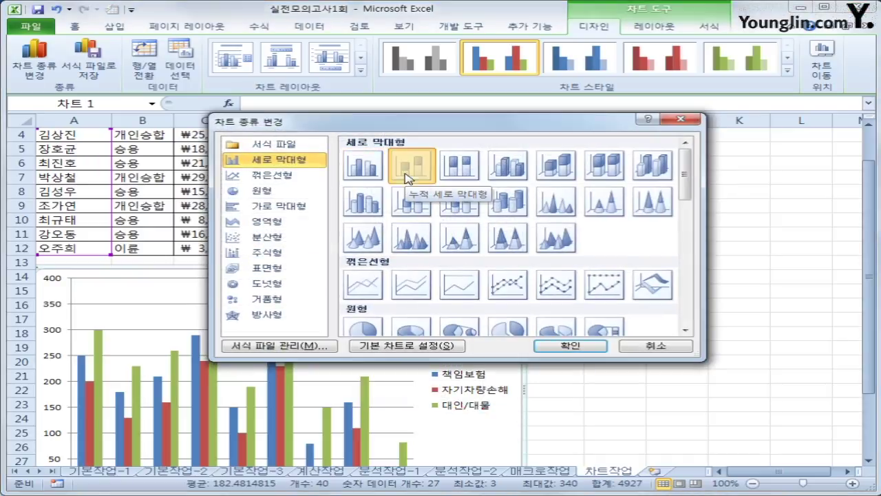
pyautogui.click(408, 172)
pyautogui.click(570, 346)
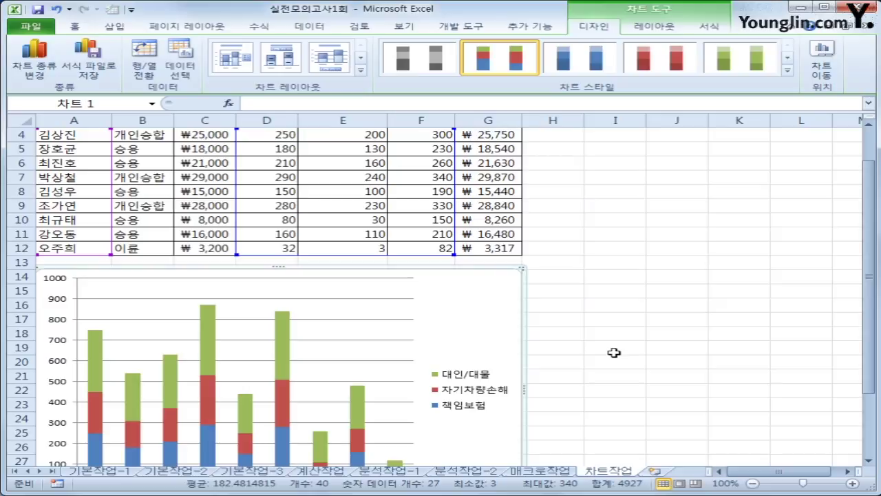
pyautogui.scroll(-2, 611, 352)
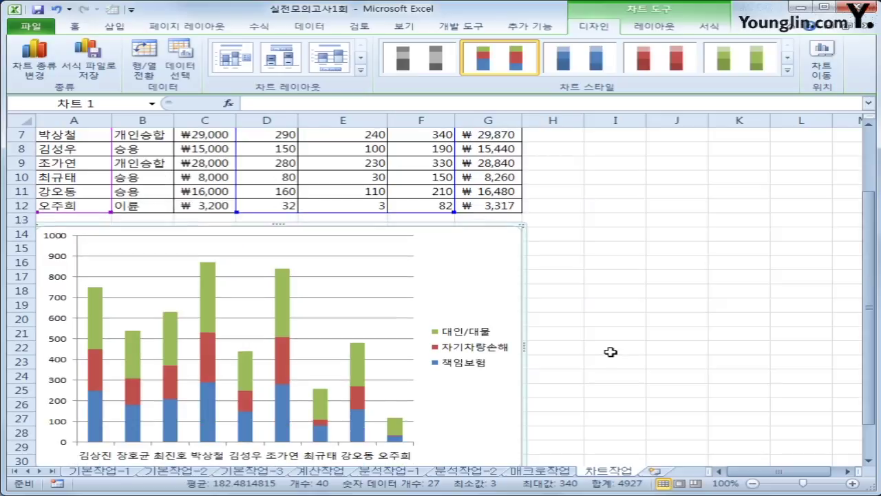
pyautogui.scroll(1, 611, 351)
pyautogui.scroll(2, 610, 352)
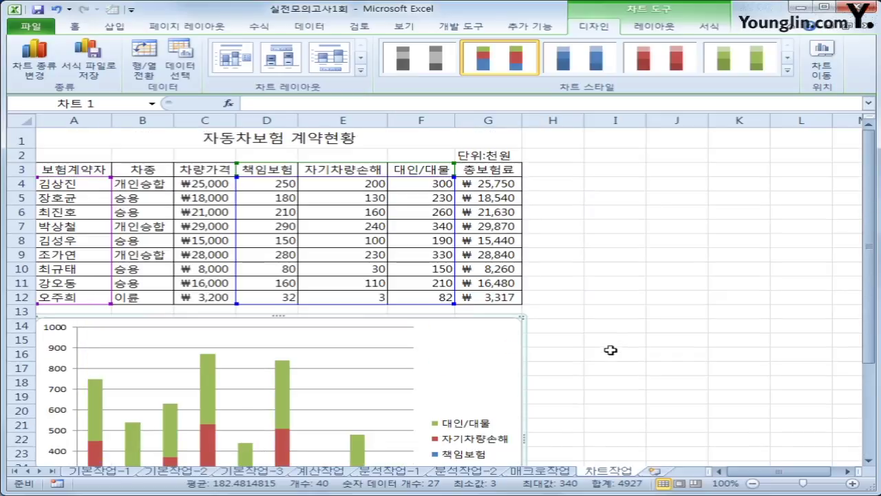
pyautogui.scroll(-1, 610, 350)
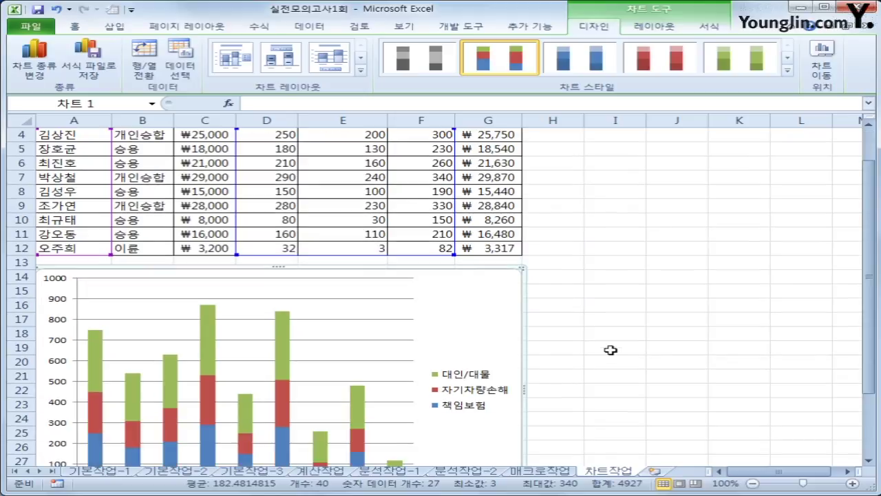
pyautogui.scroll(1, 610, 350)
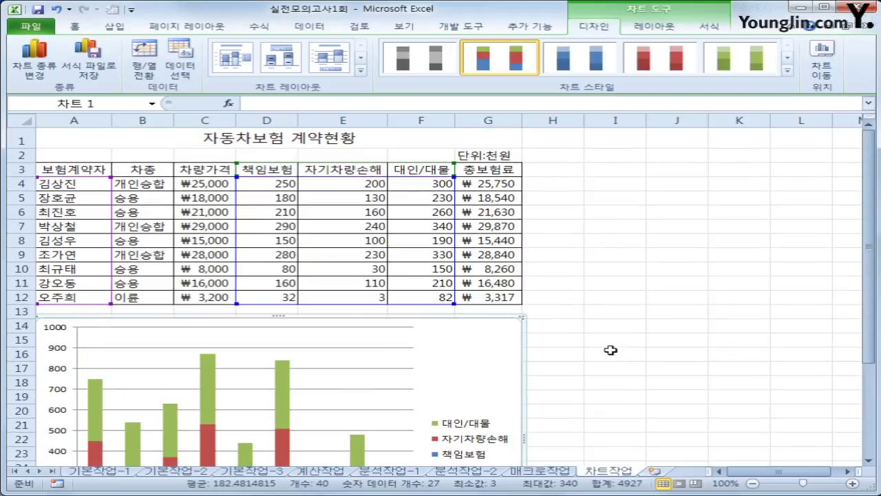
# - Add a title above the chart that reads 자동차보험 계약현황
pyautogui.scroll(-2, 610, 350)
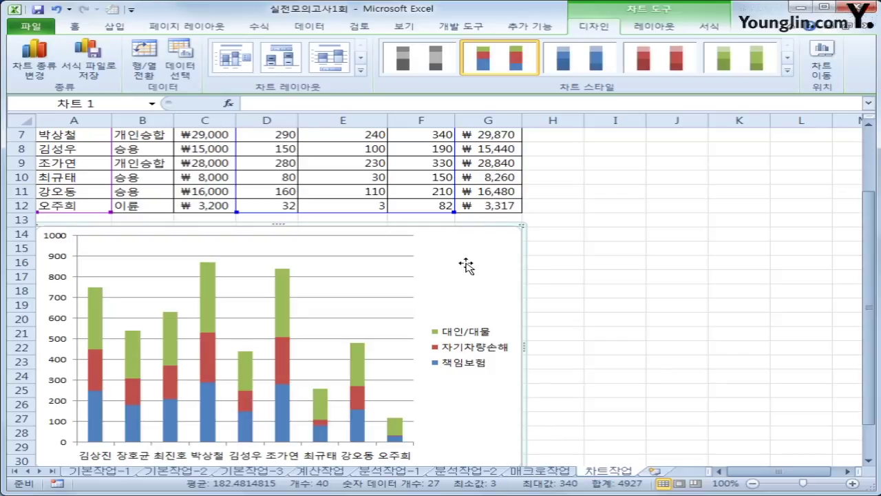
pyautogui.click(647, 27)
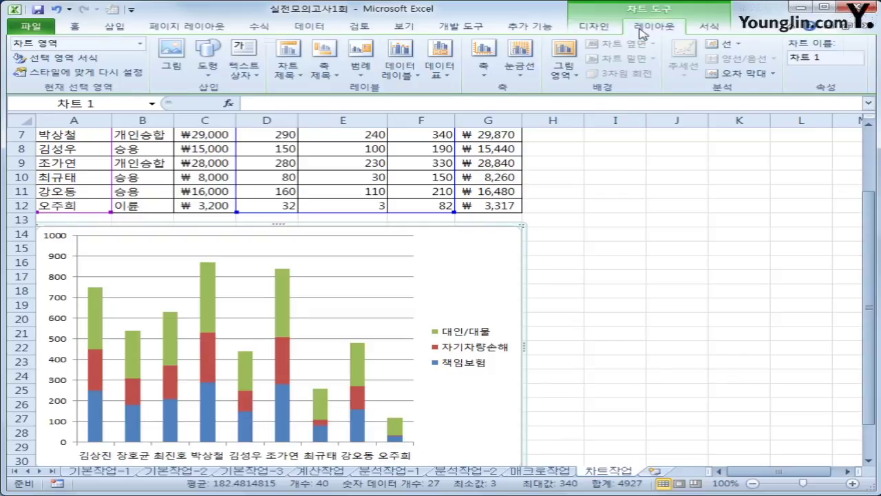
pyautogui.click(293, 86)
pyautogui.click(324, 163)
pyautogui.moveTo(237, 242); pyautogui.dragTo(322, 249)
pyautogui.write('자동차')
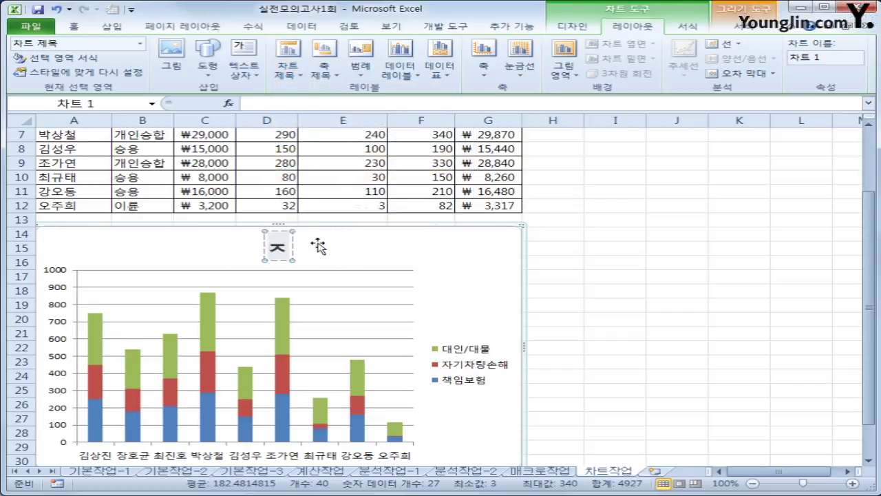
pyautogui.write('보험계')
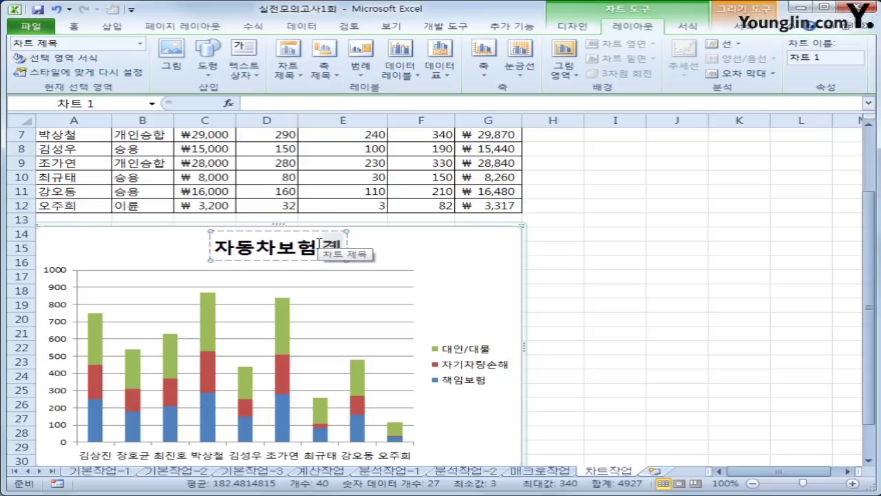
pyautogui.write('약현하')
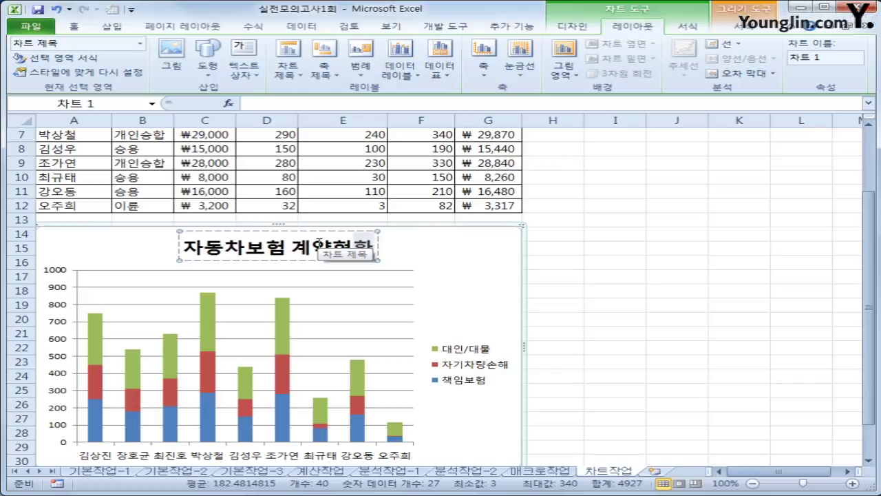
pyautogui.write('ㅇ')
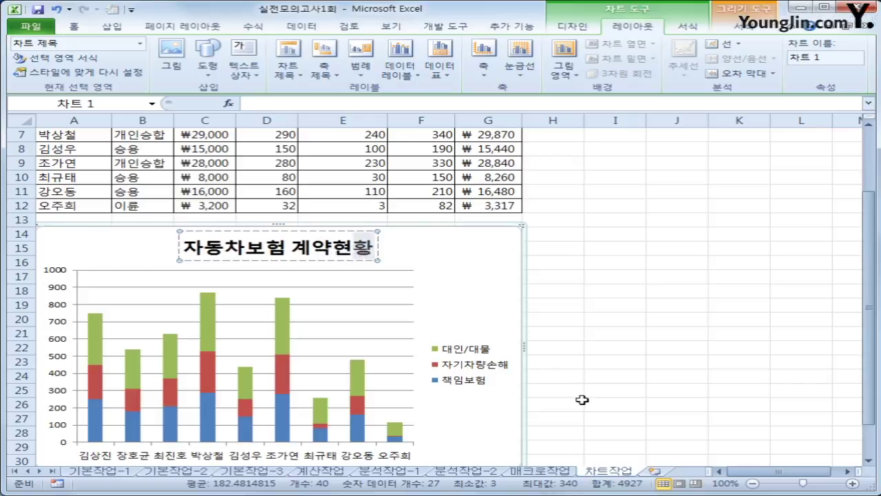
# - Format the chart title in the 궁서체 font at size 14, and deselect the title
pyautogui.click(317, 260)
pyautogui.rightClick(317, 260)
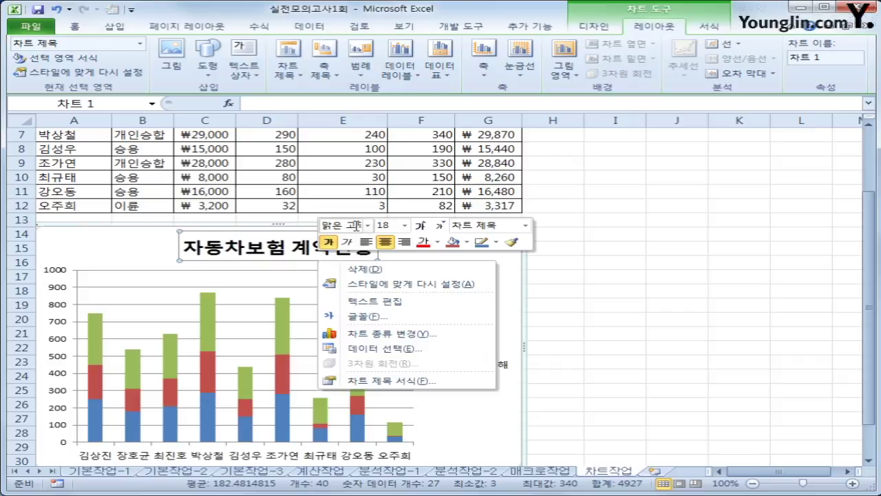
pyautogui.click(368, 226)
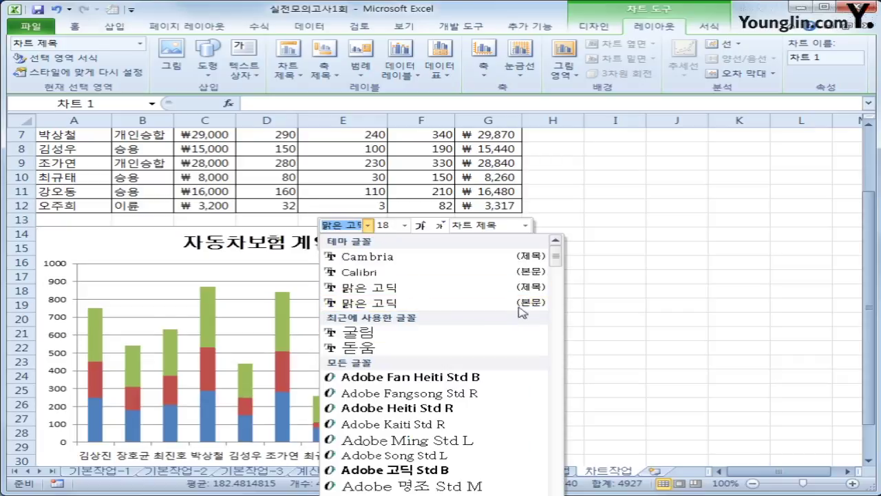
pyautogui.moveTo(556, 259); pyautogui.dragTo(555, 341)
pyautogui.click(422, 418)
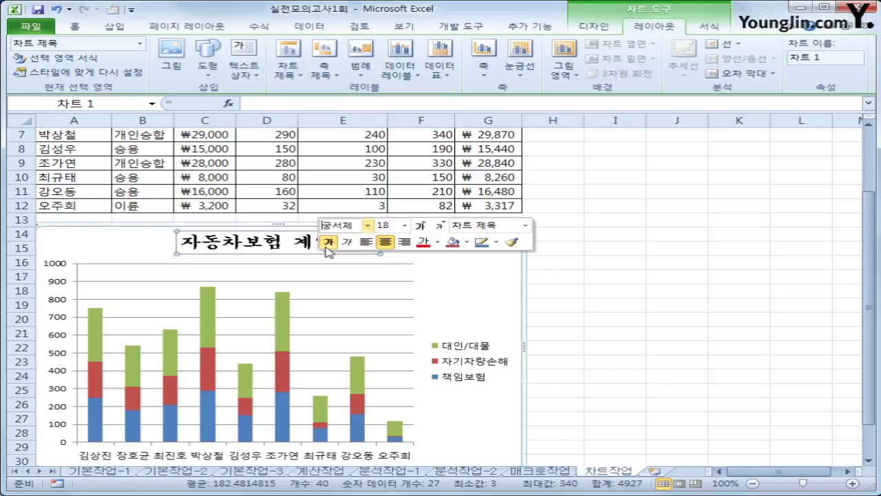
pyautogui.click(406, 227)
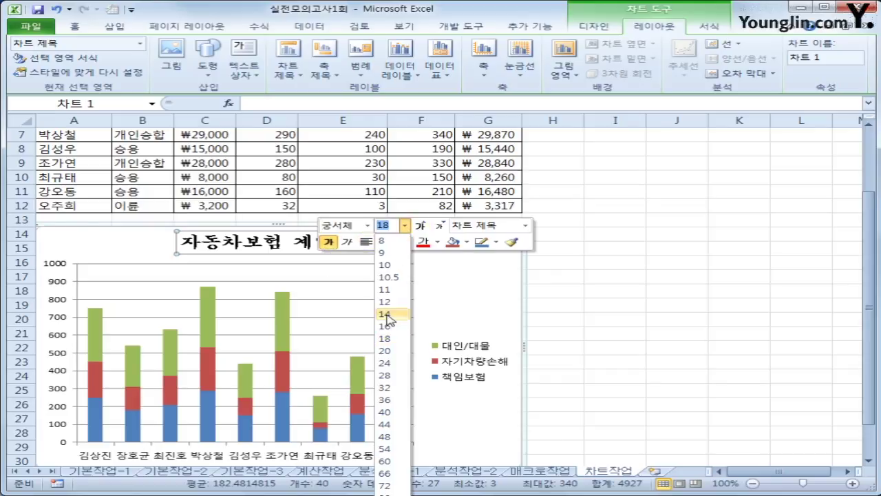
pyautogui.click(389, 316)
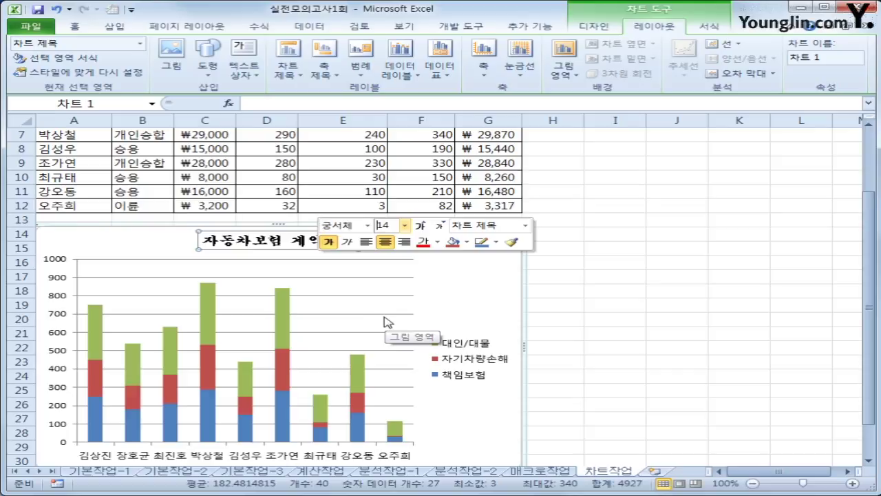
pyautogui.click(484, 298)
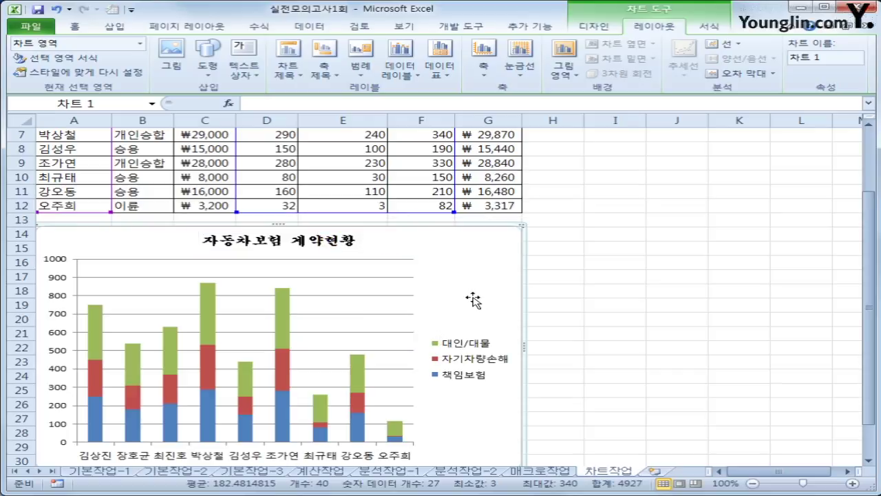
# - Add a horizontal title (가로 제목) to the chart's primary vertical axis
pyautogui.click(323, 72)
pyautogui.moveTo(348, 109)
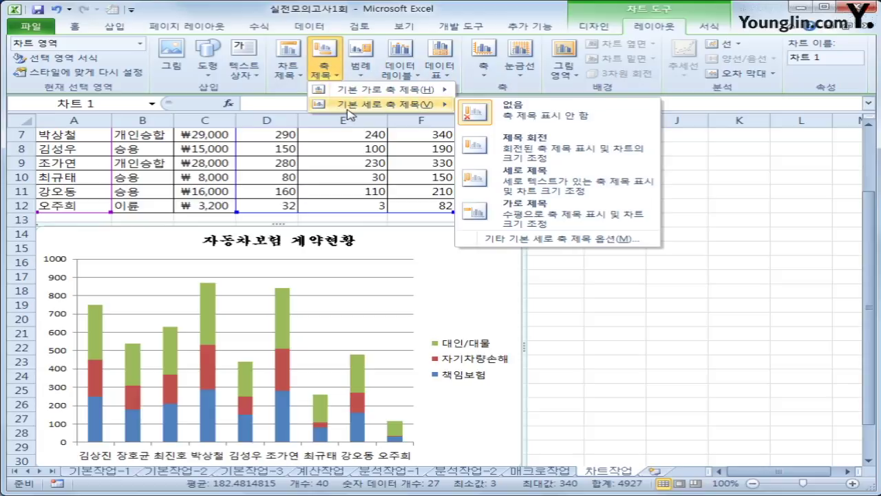
pyautogui.click(535, 210)
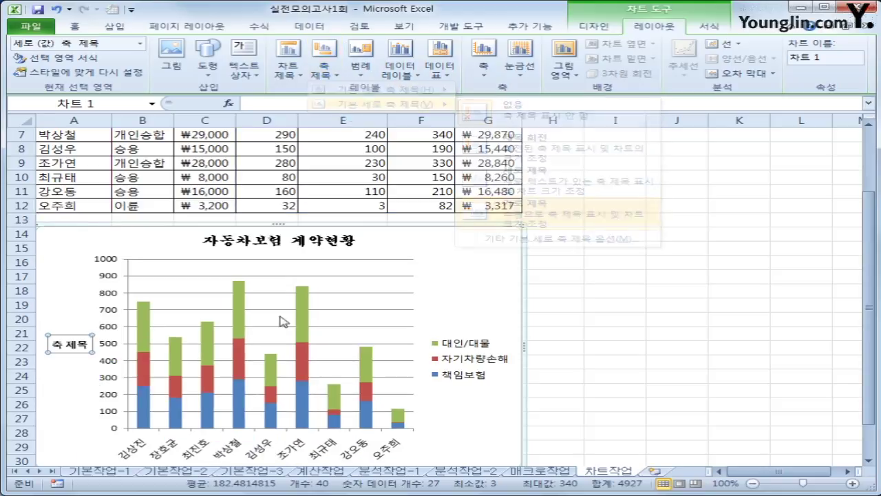
# - Replace the vertical axis title's placeholder text with (단위:천원), and select the vertical value axis
pyautogui.click(57, 346)
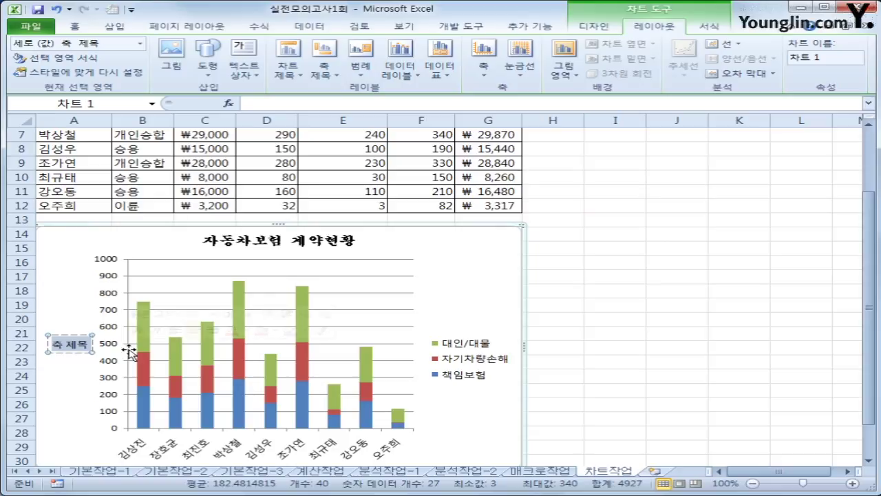
pyautogui.press('Delete')
pyautogui.press('Delete')
pyautogui.press('Delete')
pyautogui.press('Delete')
pyautogui.write('(단위')
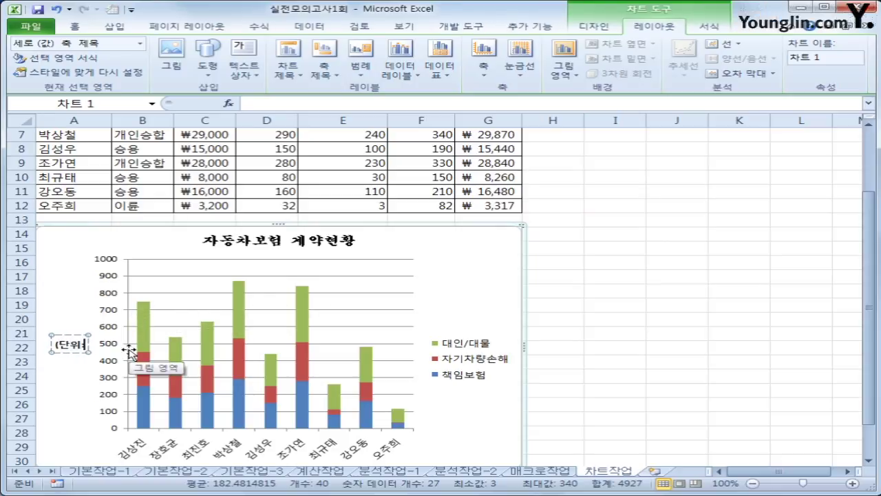
pyautogui.write(':천원)')
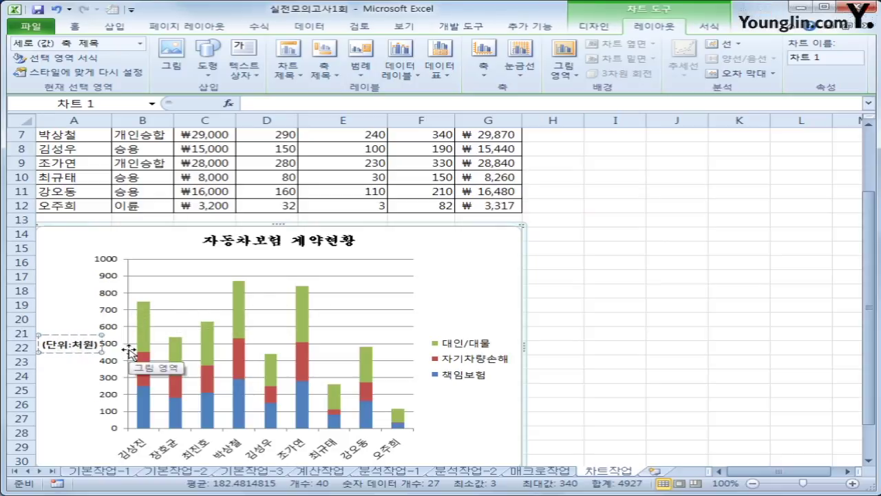
pyautogui.press('BackSpace')
pyautogui.press('BackSpace')
pyautogui.press('BackSpace')
pyautogui.write('천원)')
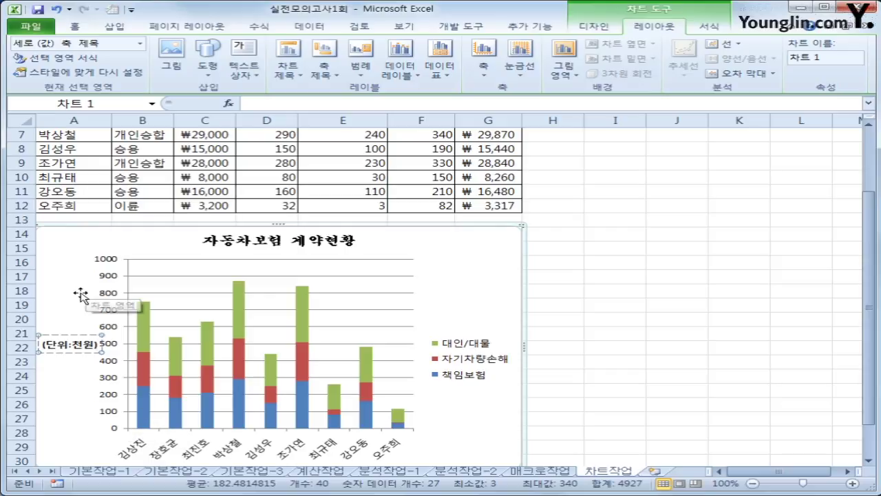
pyautogui.click(117, 431)
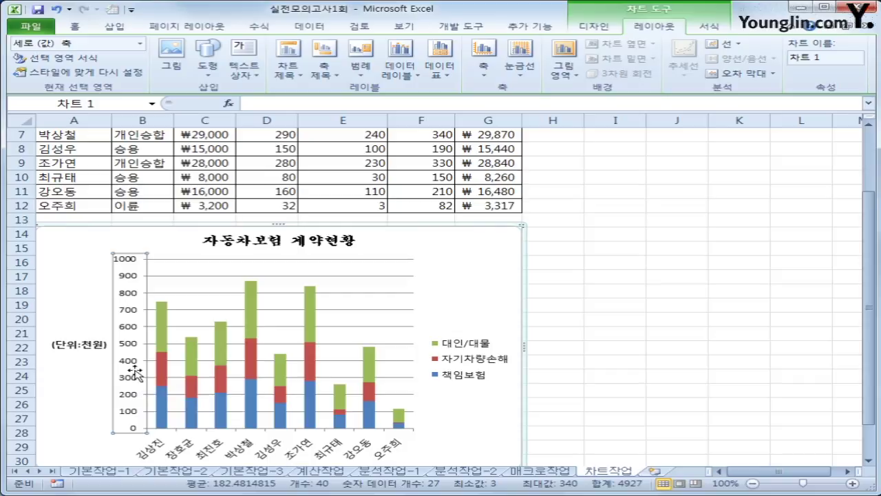
# - Fix the vertical value axis's major unit (주 단위) at 200
pyautogui.rightClick(135, 330)
pyautogui.click(203, 456)
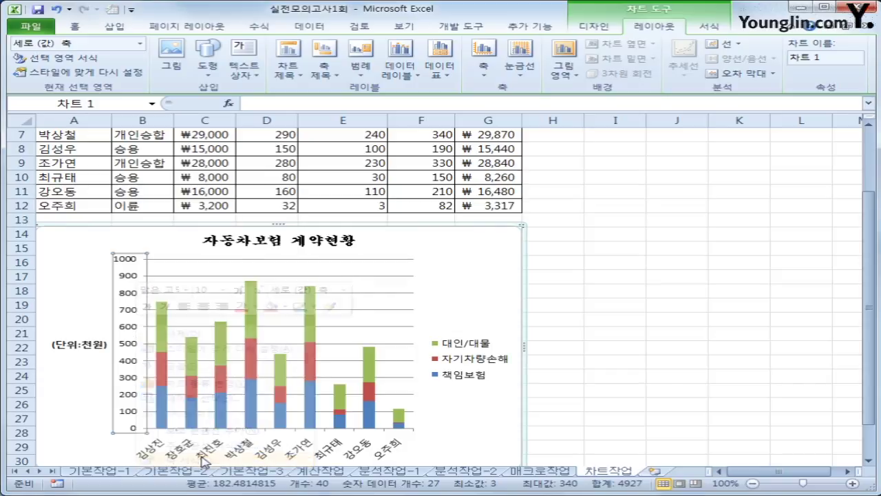
pyautogui.click(495, 152)
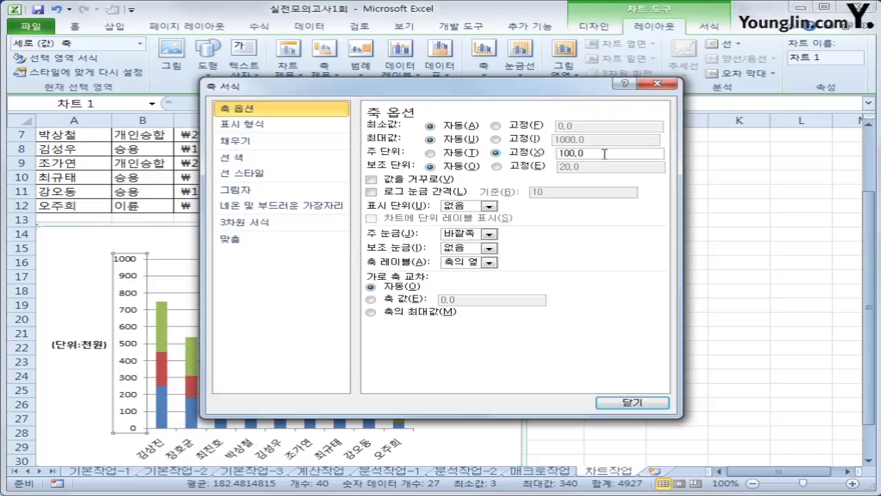
pyautogui.doubleClick(605, 152)
pyautogui.write('200')
pyautogui.click(623, 403)
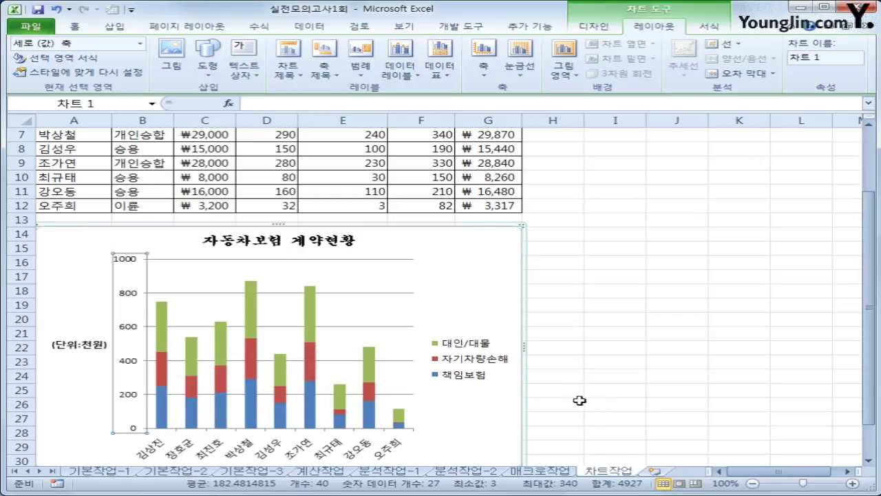
# - Place the legend below the plot and give the chart area's border rounded corners (둥근 모서리)
pyautogui.click(367, 72)
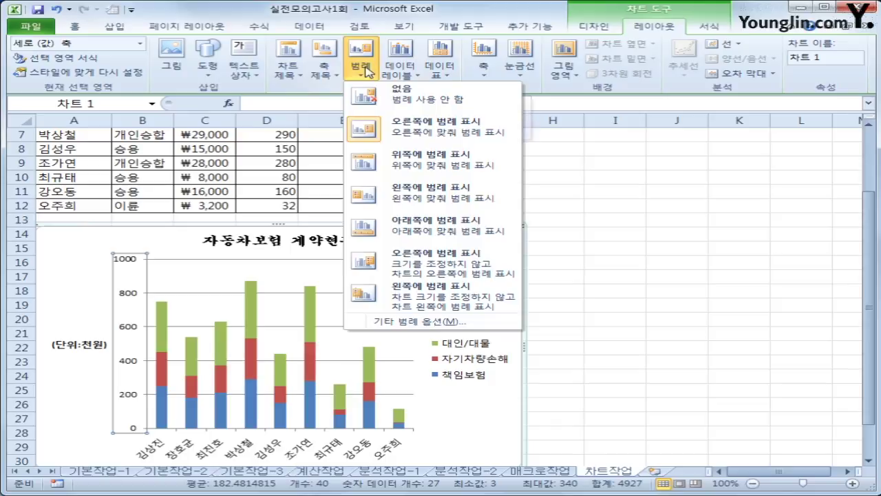
pyautogui.click(388, 238)
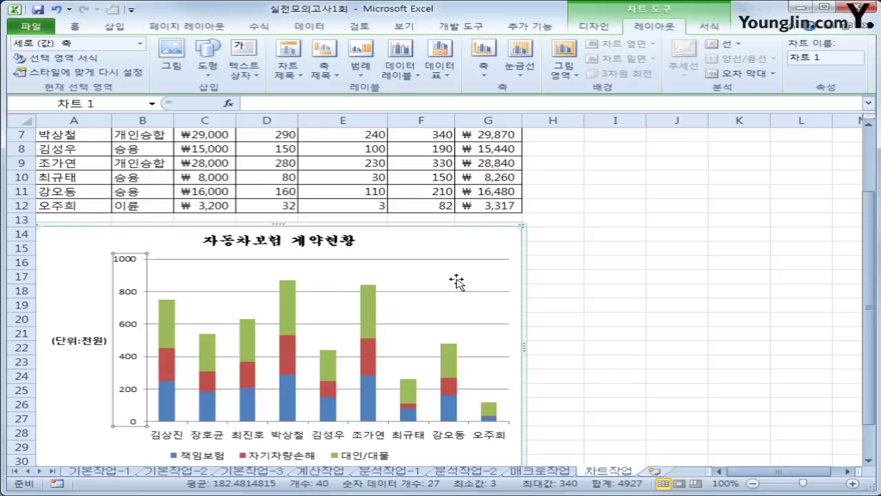
pyautogui.rightClick(487, 243)
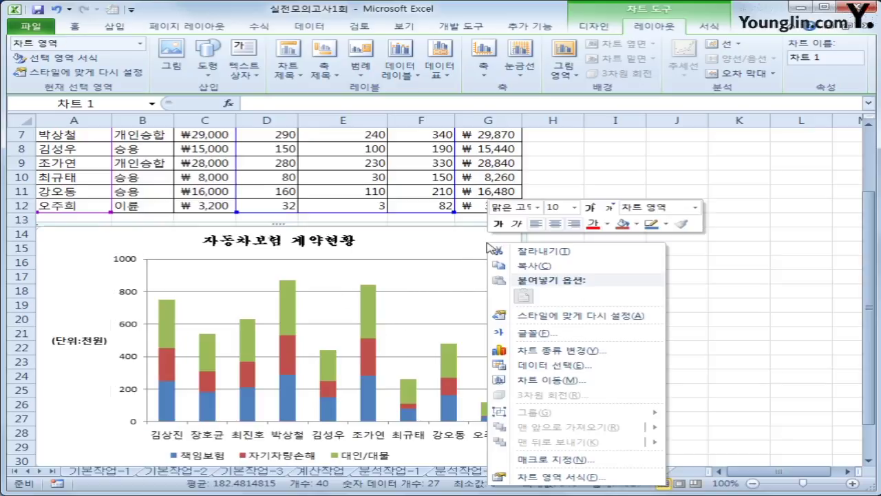
pyautogui.click(573, 477)
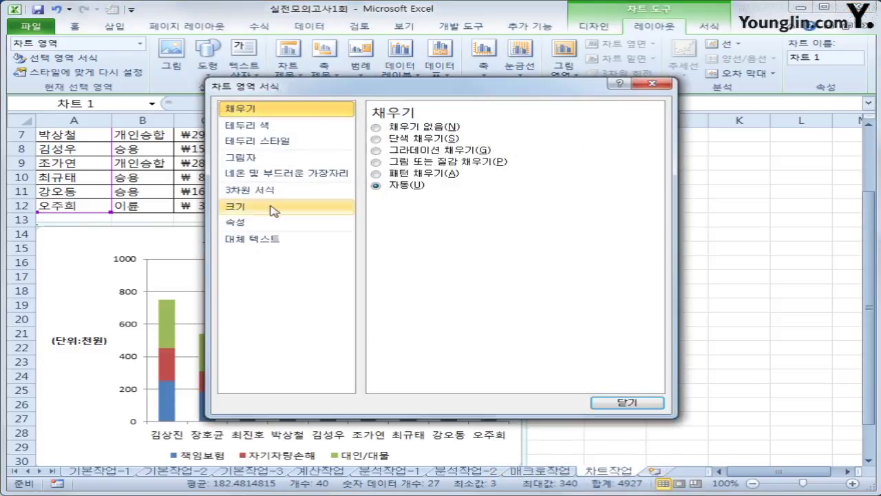
pyautogui.click(284, 141)
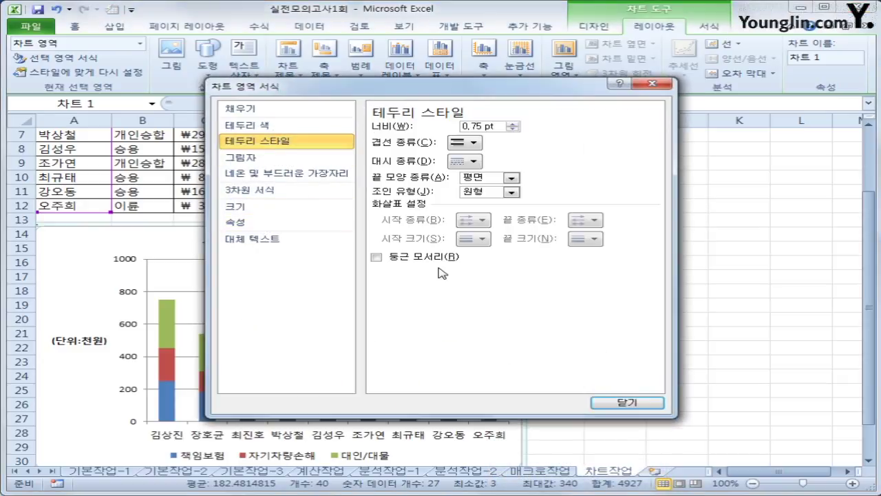
pyautogui.click(426, 261)
pyautogui.click(623, 400)
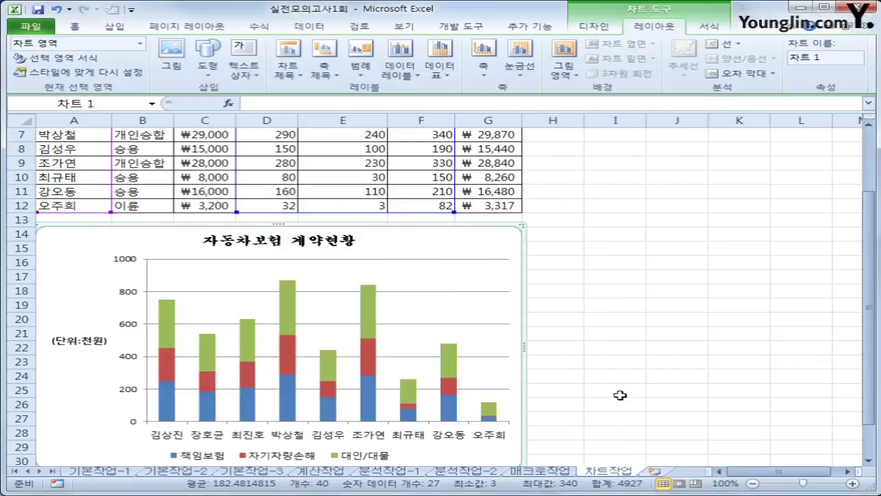
# - Add data labels to the 대인/대물 series only, and deselect the chart
pyautogui.click(291, 308)
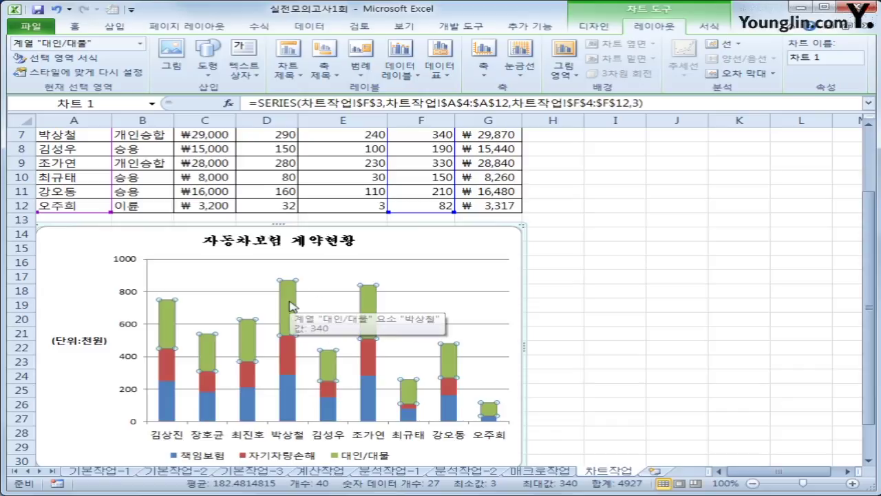
pyautogui.rightClick(292, 307)
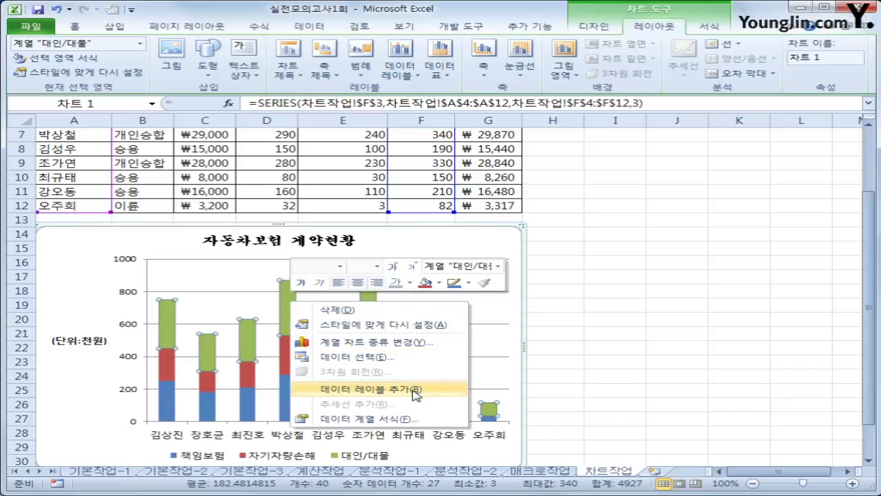
pyautogui.click(416, 390)
pyautogui.click(596, 352)
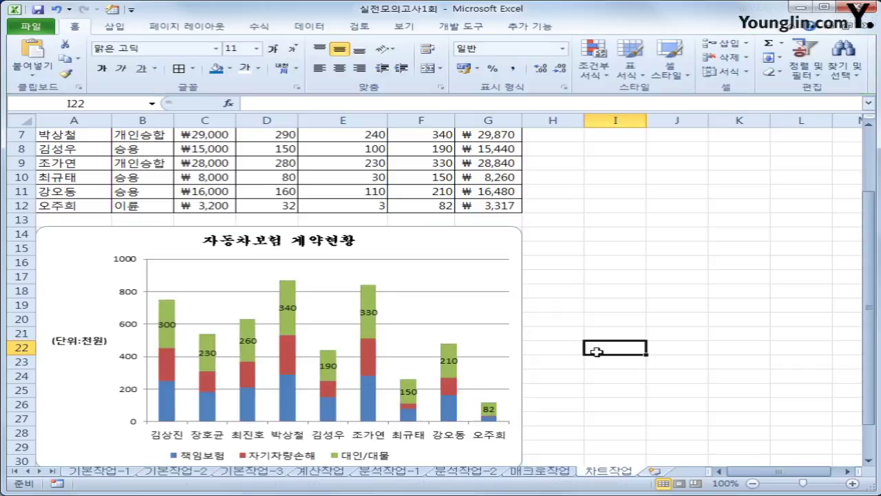